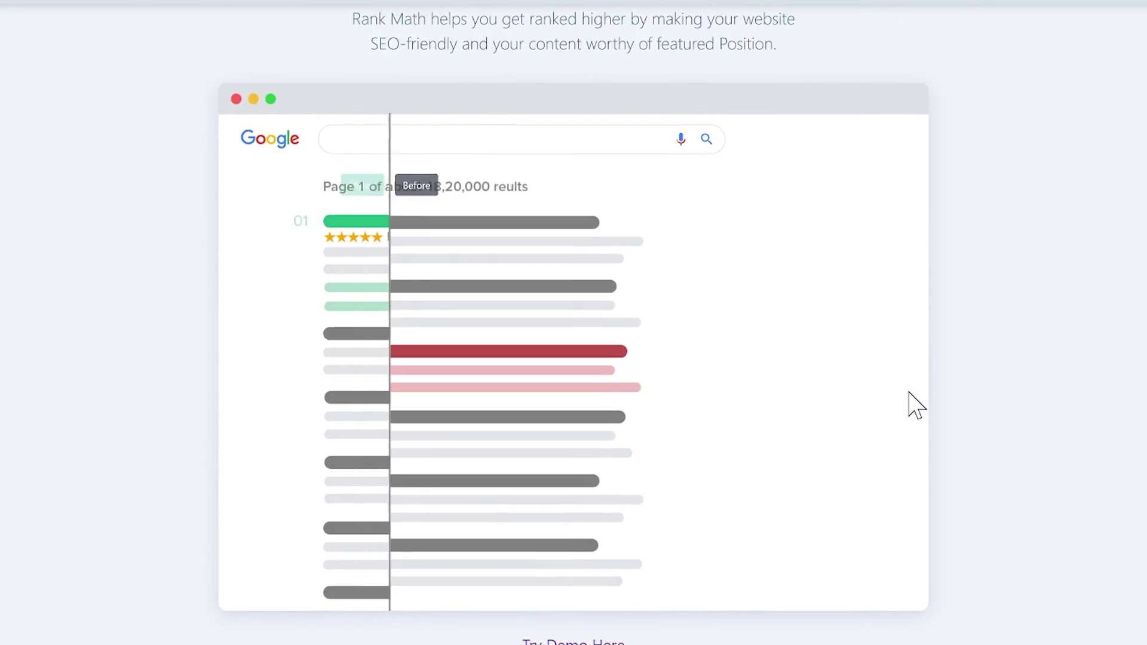
scroll(908, 393, "down", 1)
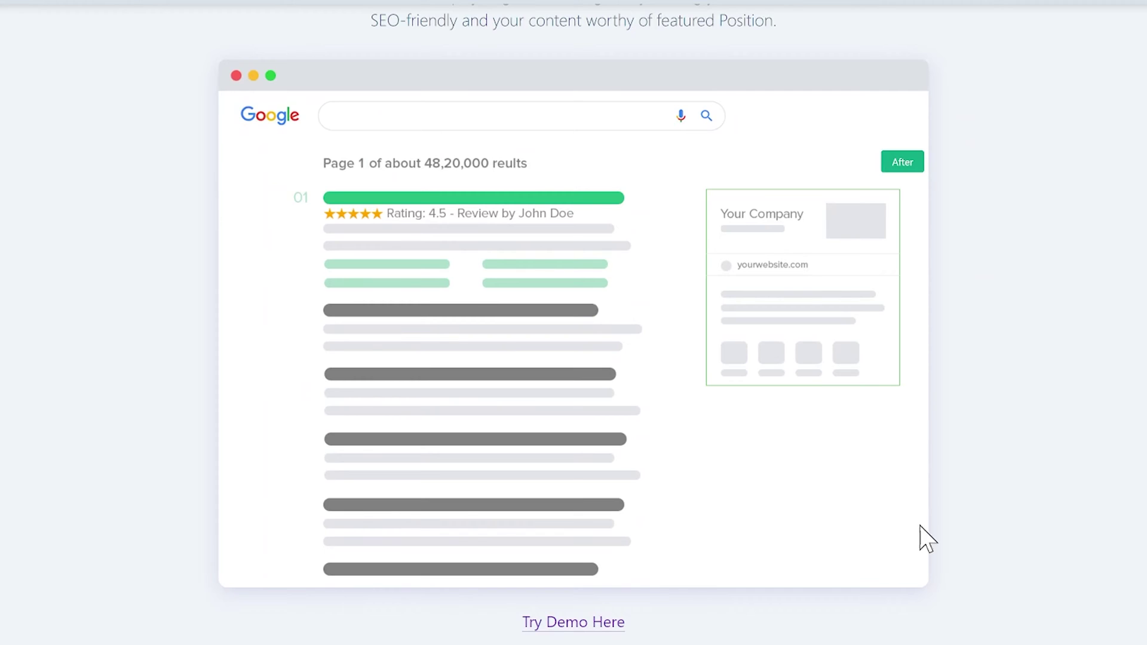
scroll(247, 463, "up", 2)
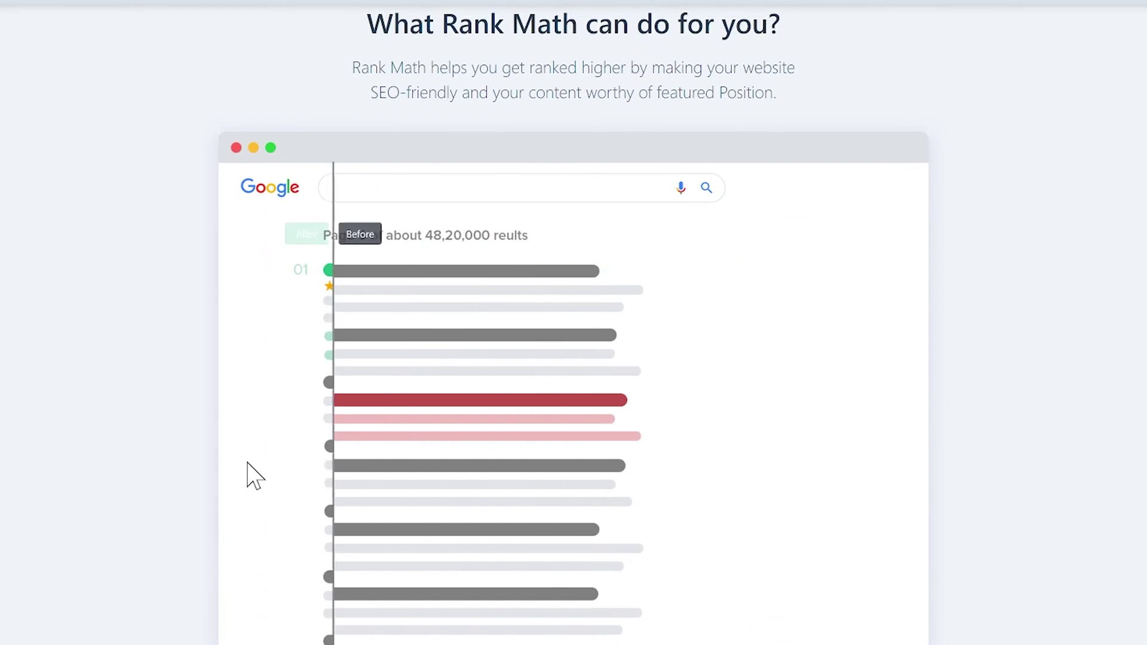
scroll(738, 492, "down", 1)
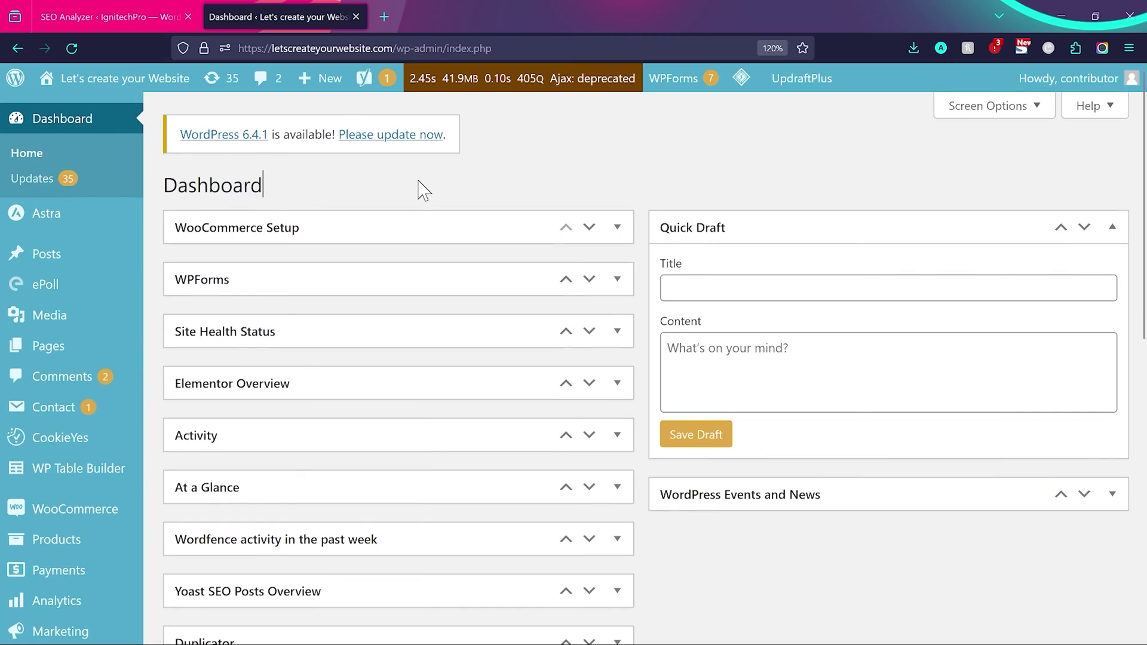
- Open the page for adding new plugins to the WordPress site
scroll(422, 189, "down", 3)
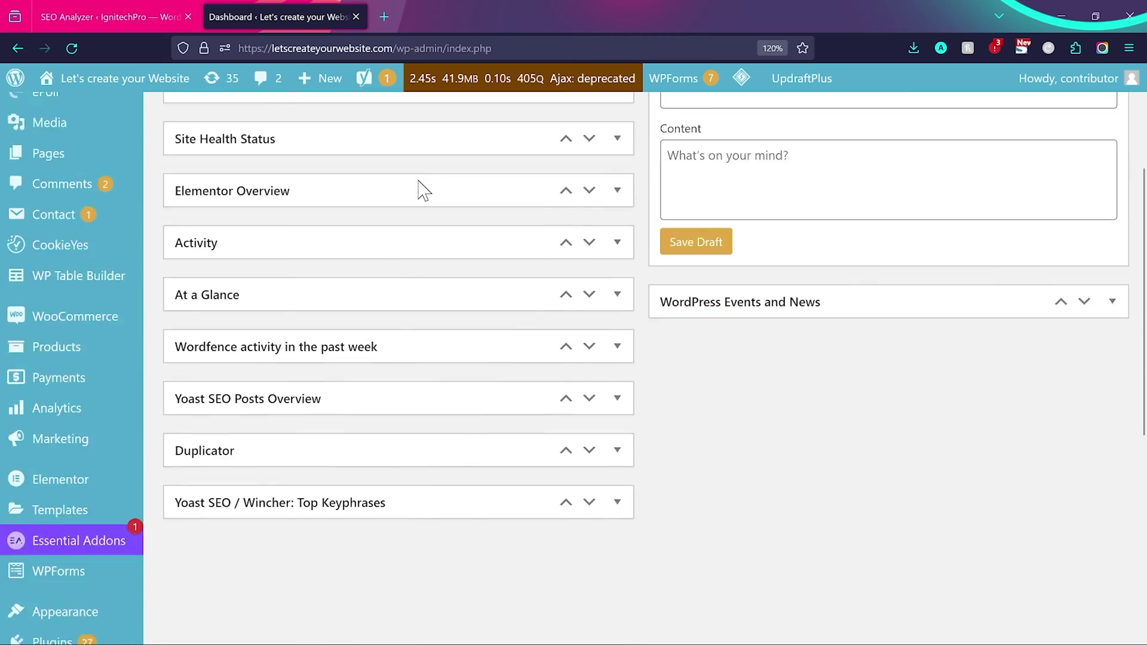
scroll(423, 189, "down", 6)
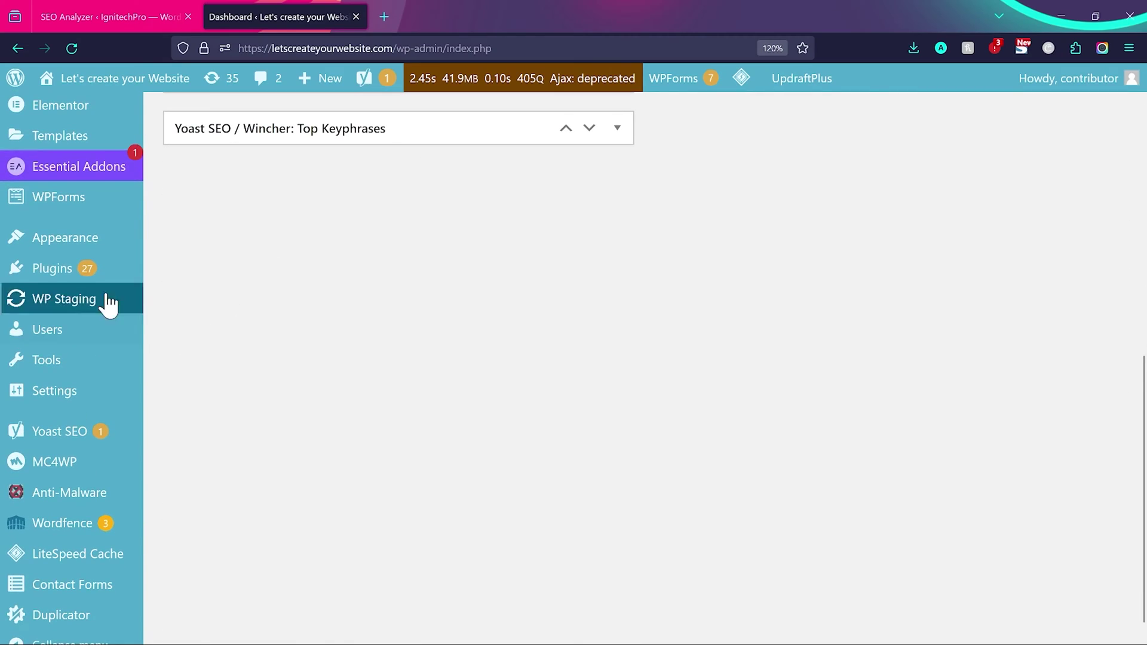
mouse_move(20, 274)
left_click(170, 297)
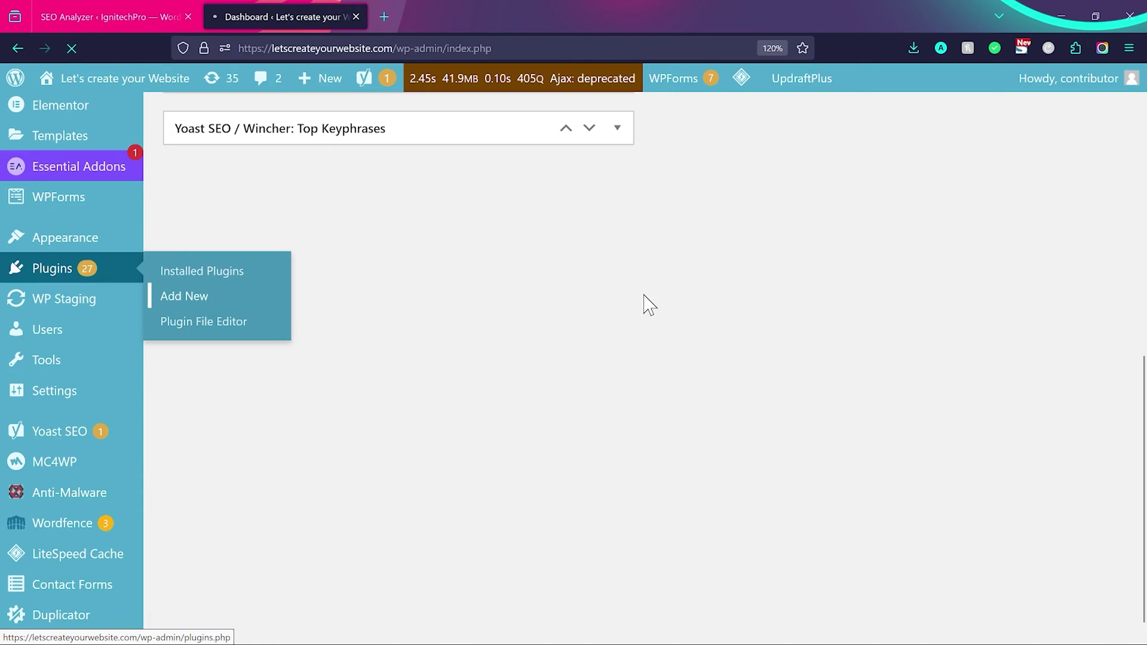
- Search the plugin directory for "rankmath"
left_click(920, 237)
type("rank")
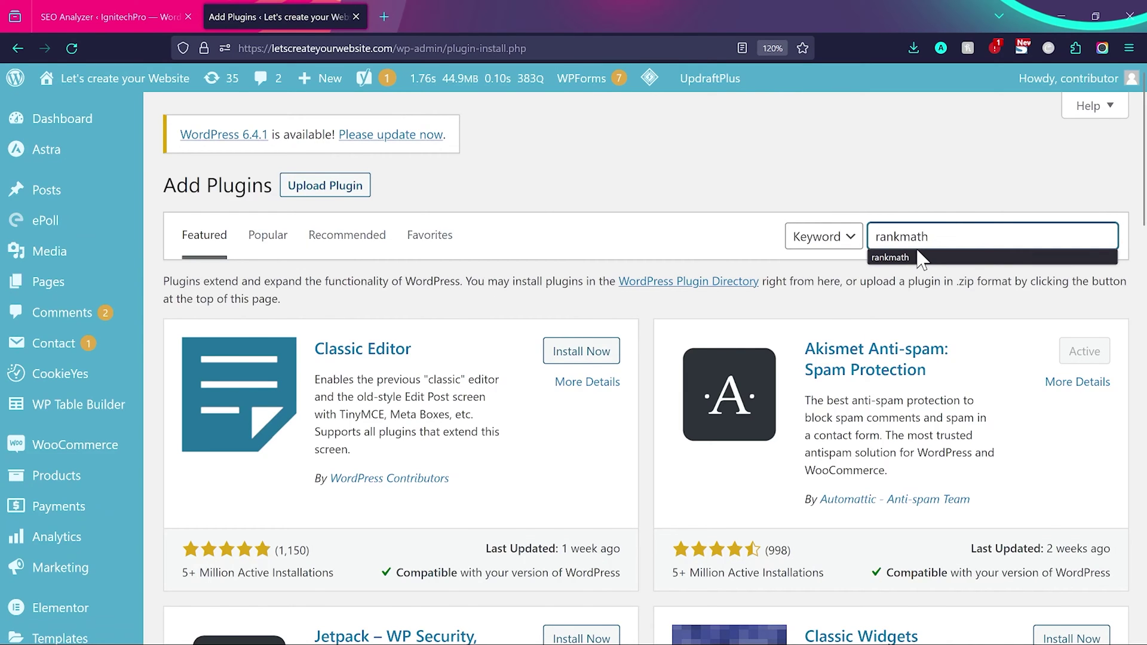
type("math")
left_click(920, 257)
scroll(504, 448, "down", 2)
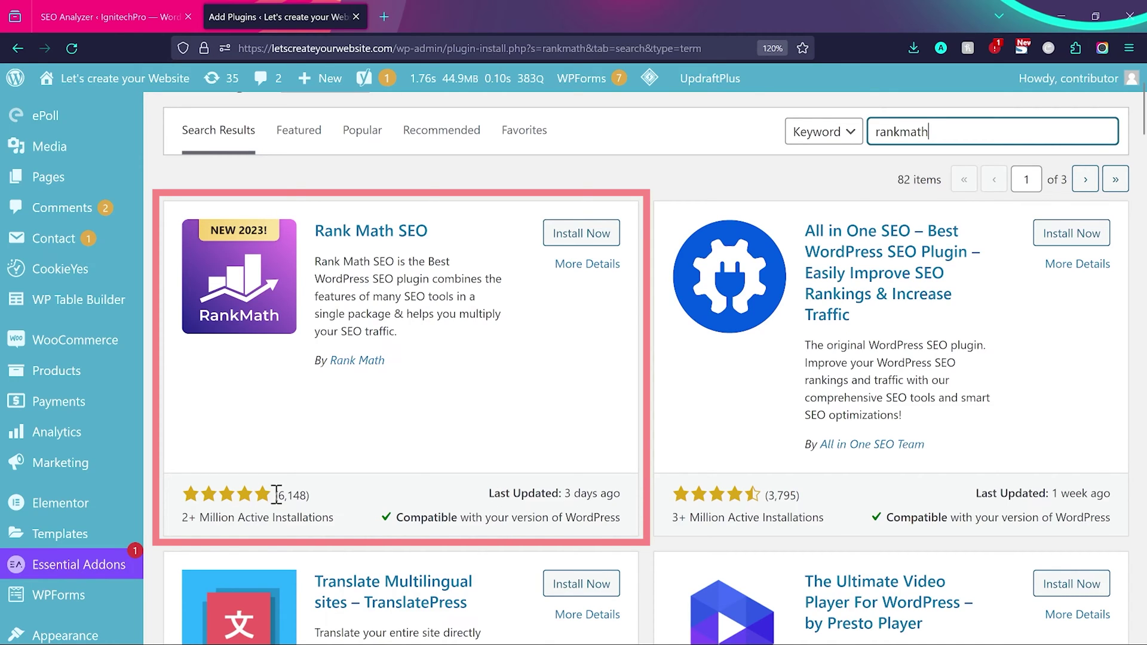
- Install and activate the Rank Math SEO plugin
left_click(587, 234)
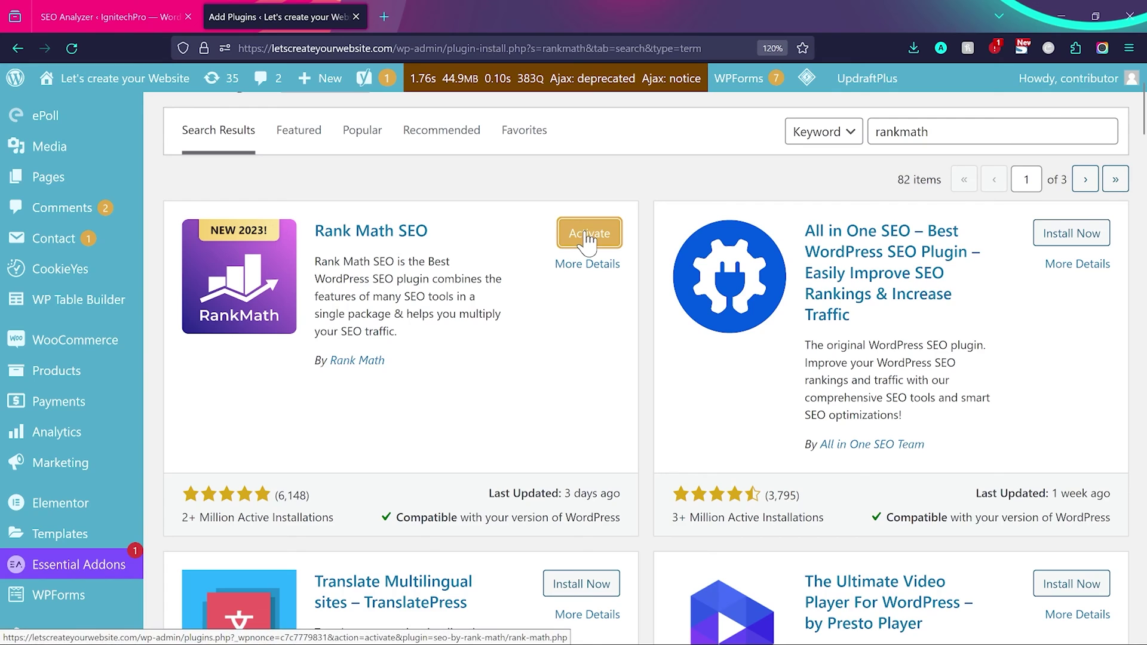
left_click(588, 237)
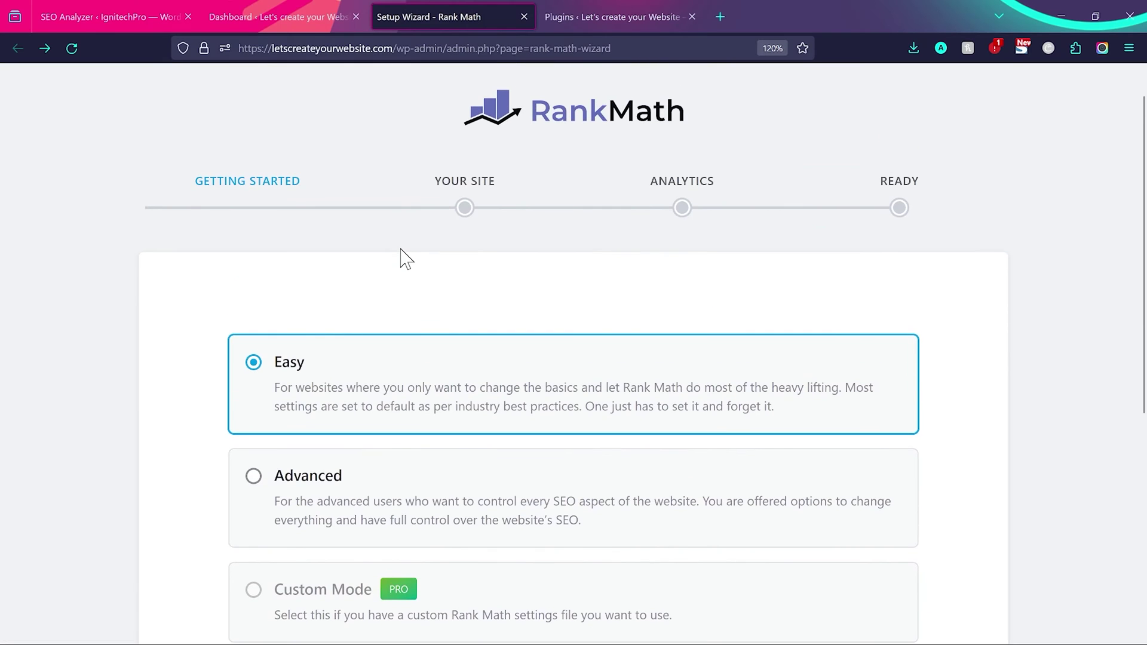
scroll(405, 259, "down", 3)
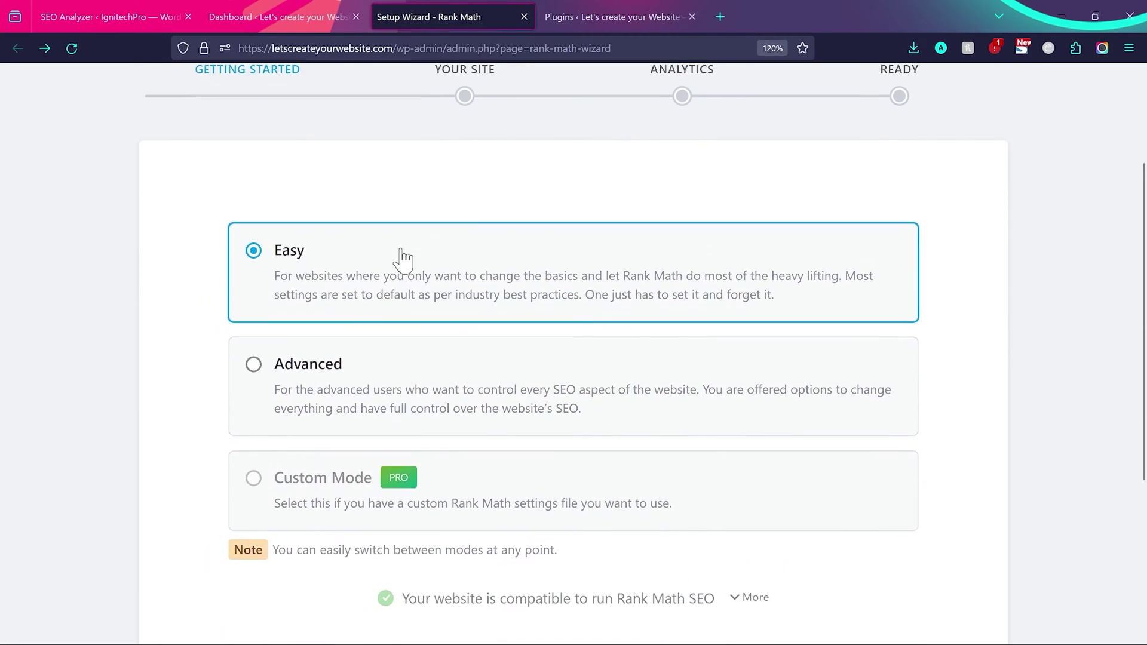
scroll(404, 258, "down", 1)
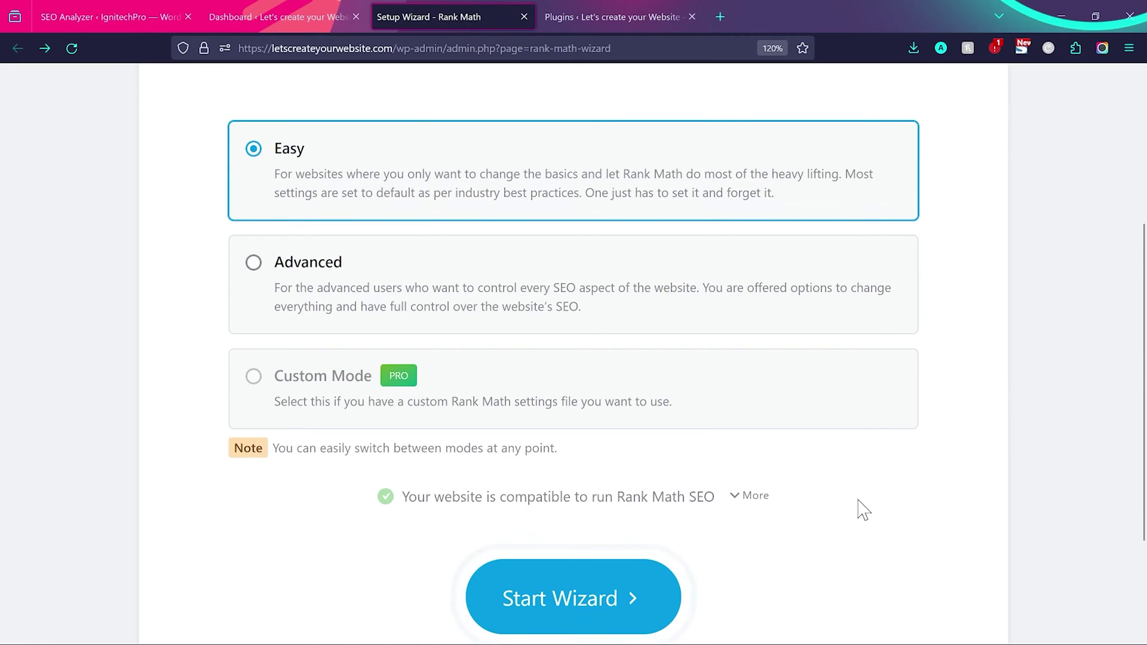
- Return to the WordPress dashboard and open the Rank Math setup wizard from the plugin's own dashboard
left_click(281, 10)
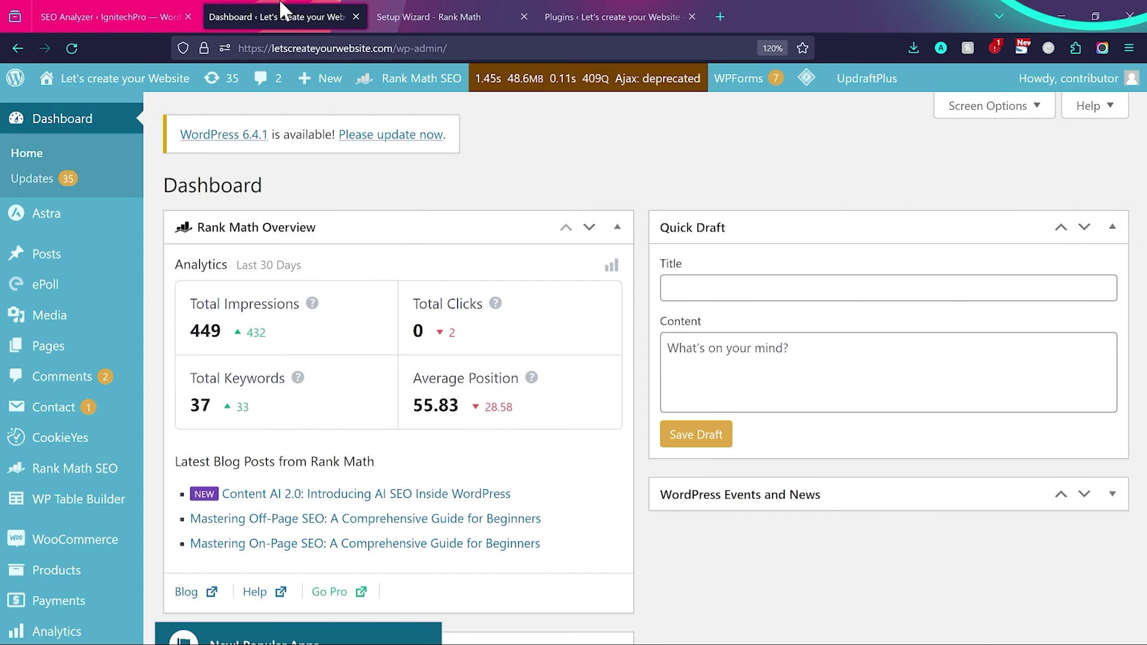
scroll(60, 286, "down", 2)
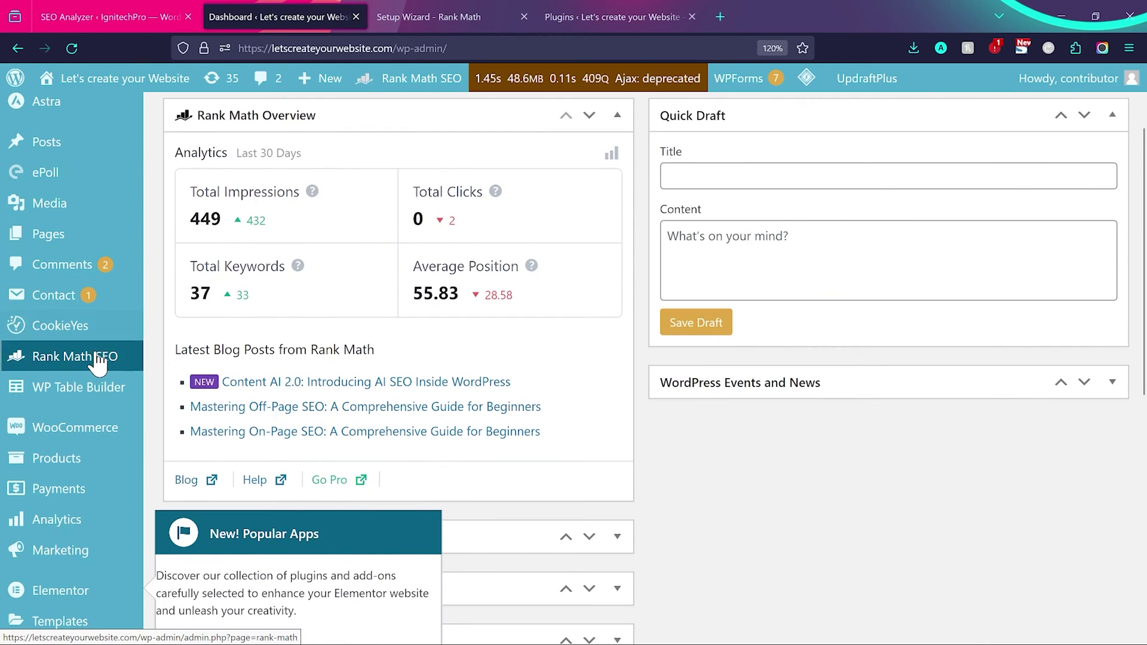
mouse_move(97, 361)
left_click(181, 344)
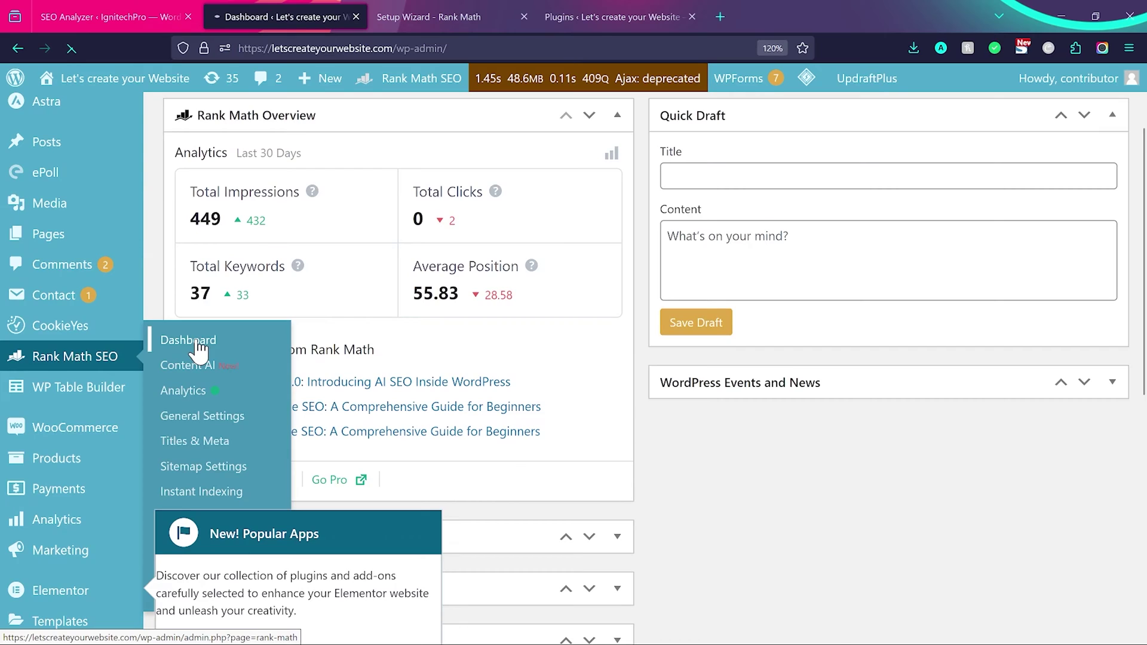
left_click(360, 222)
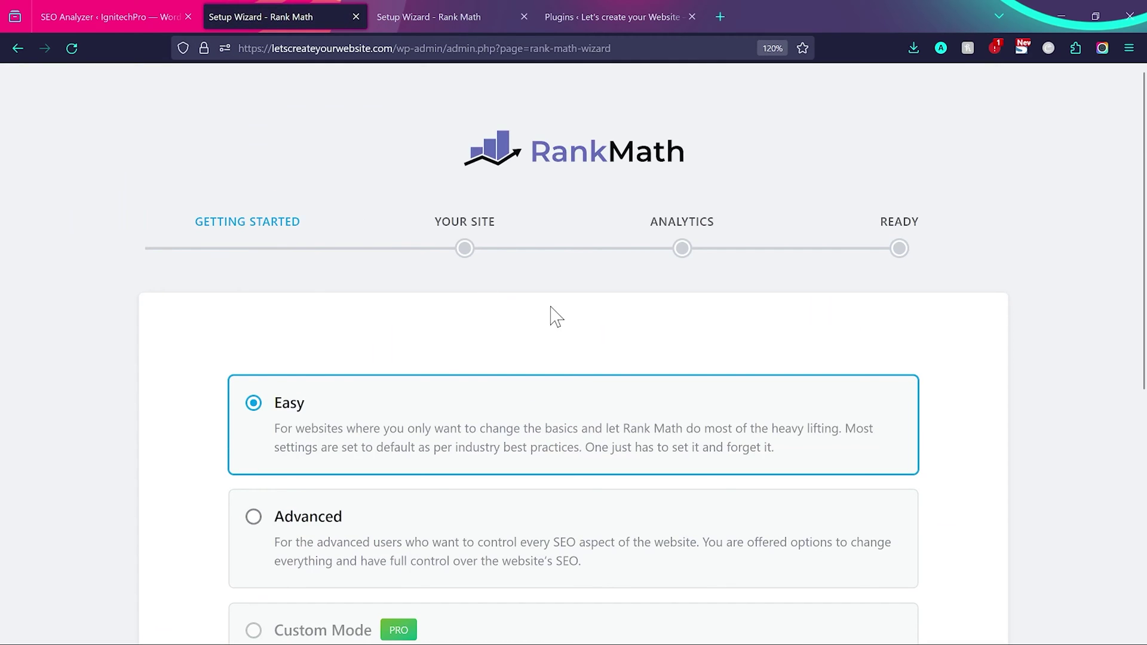
- Start the Rank Math setup wizard in Easy mode
scroll(564, 316, "down", 4)
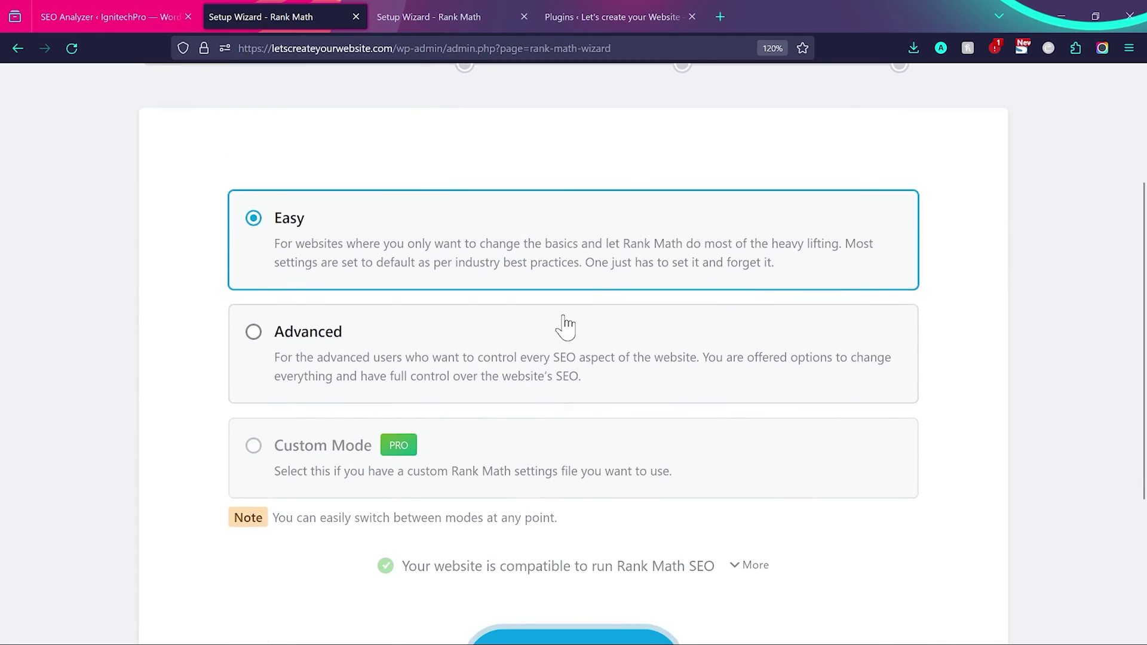
scroll(563, 324, "down", 1)
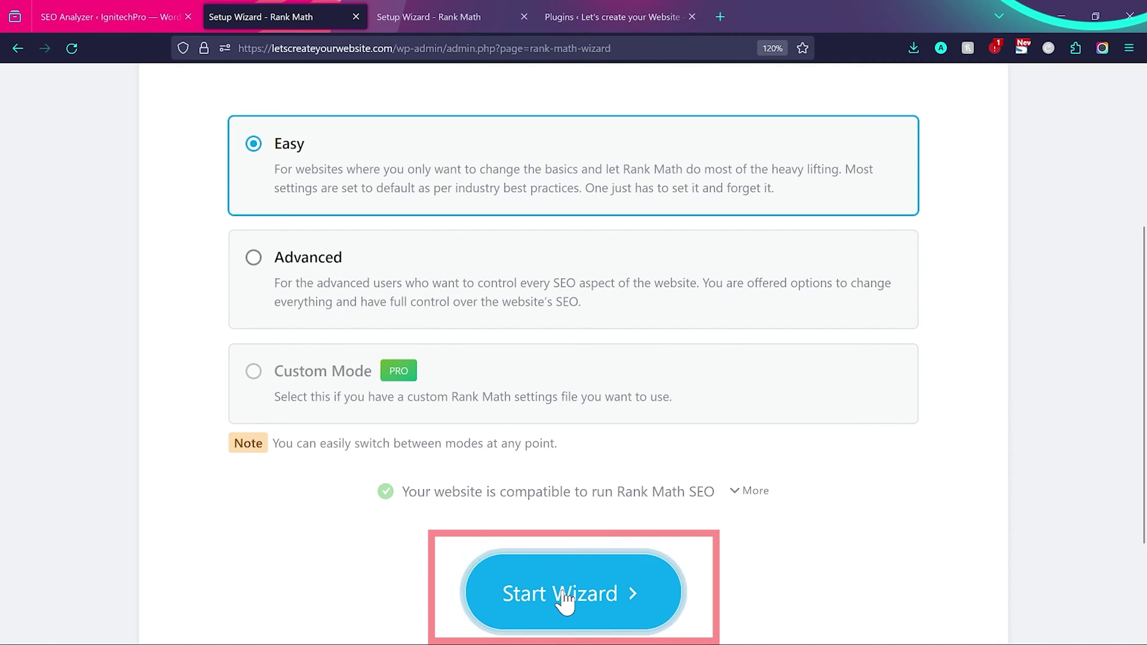
left_click(535, 606)
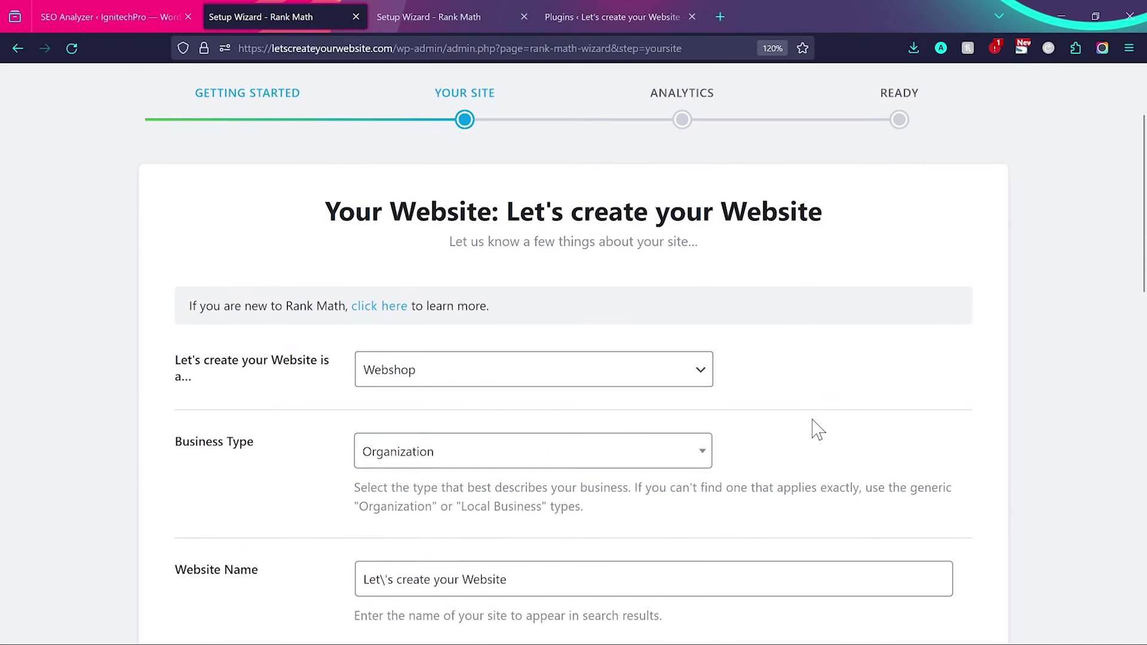
- Choose Webshop as the website type and look through the available Business Type options
left_click(593, 371)
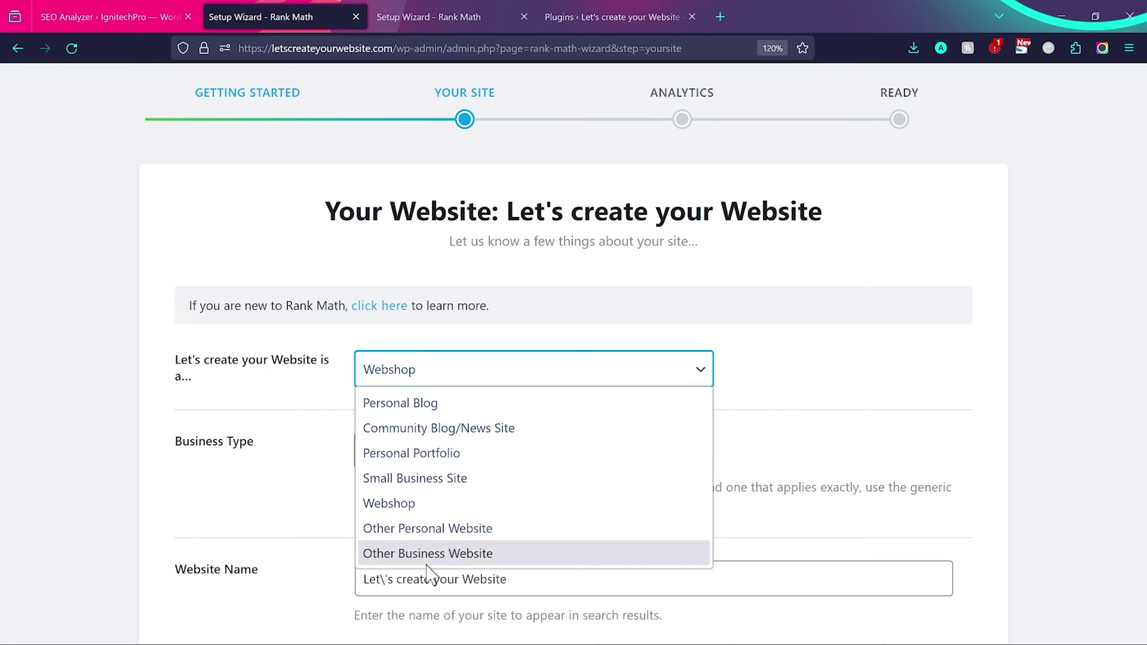
left_click(445, 508)
scroll(790, 418, "down", 3)
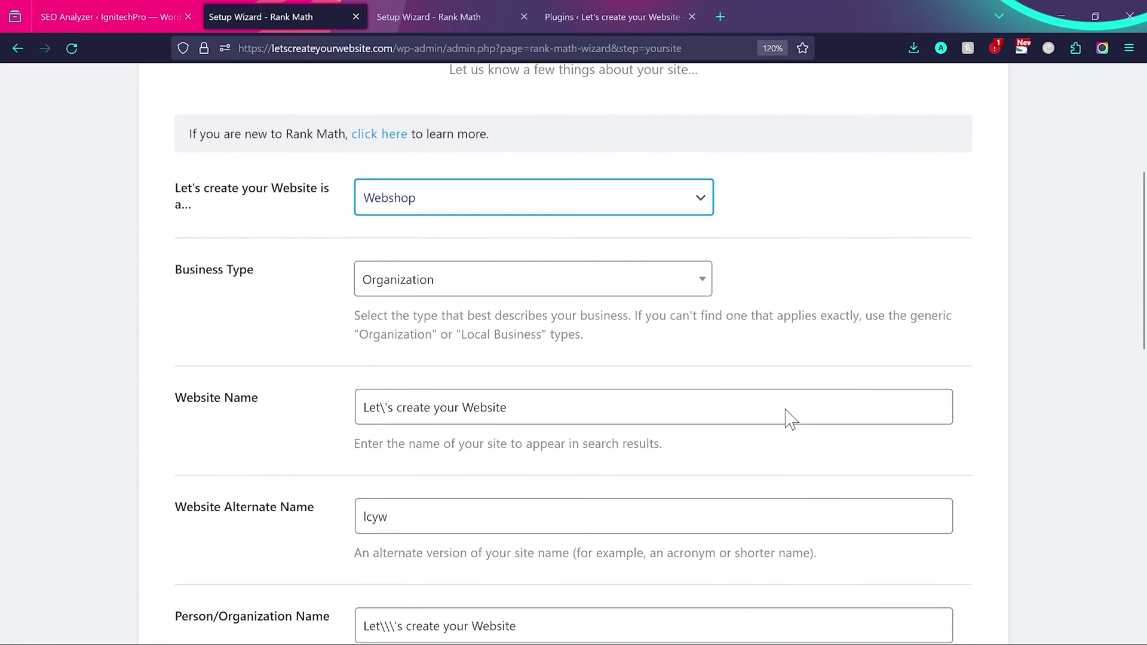
left_click(470, 282)
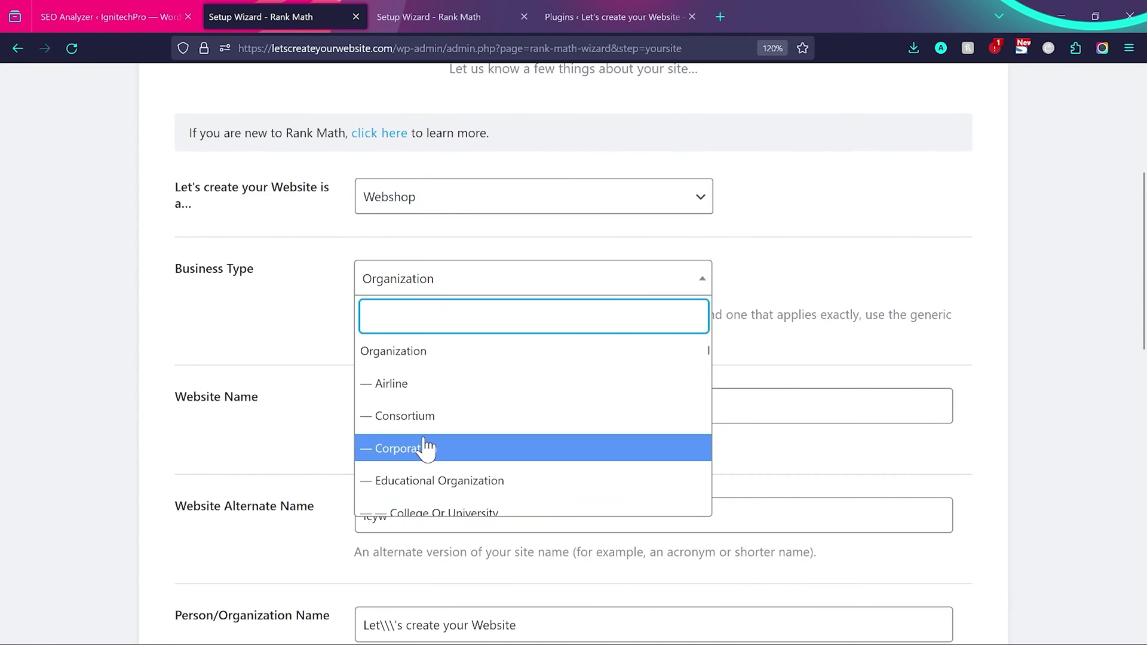
scroll(447, 452, "down", 3)
scroll(447, 453, "down", 6)
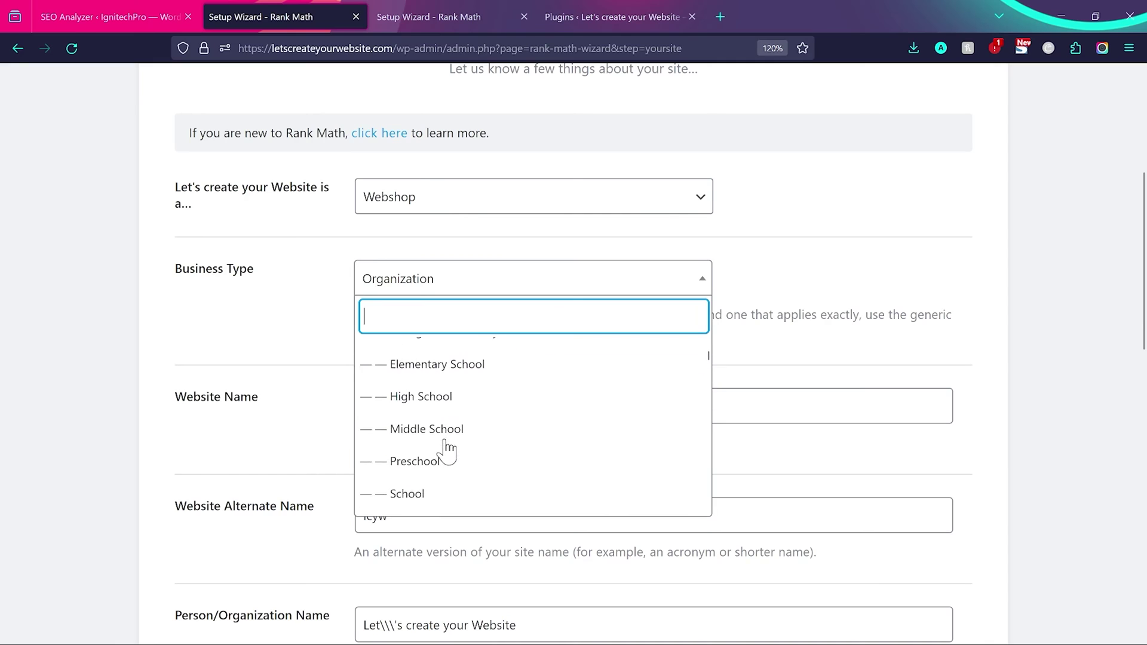
scroll(448, 449, "down", 1)
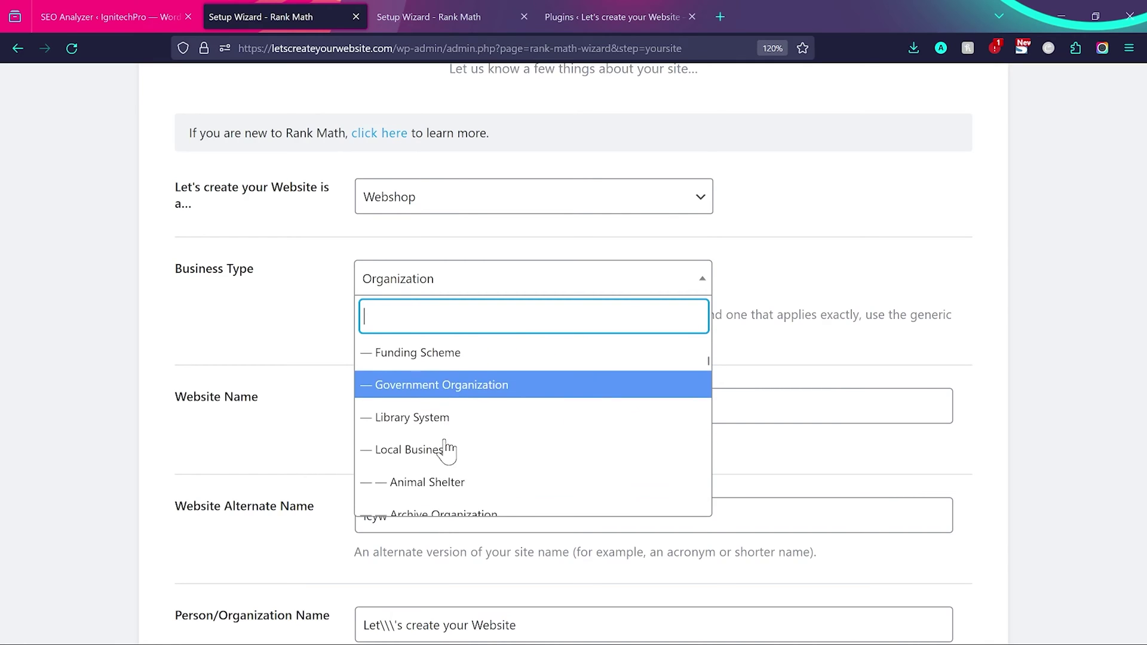
scroll(448, 448, "up", 6)
- Try Personal Blog as the website type and return the selection to Webshop
left_click(510, 196)
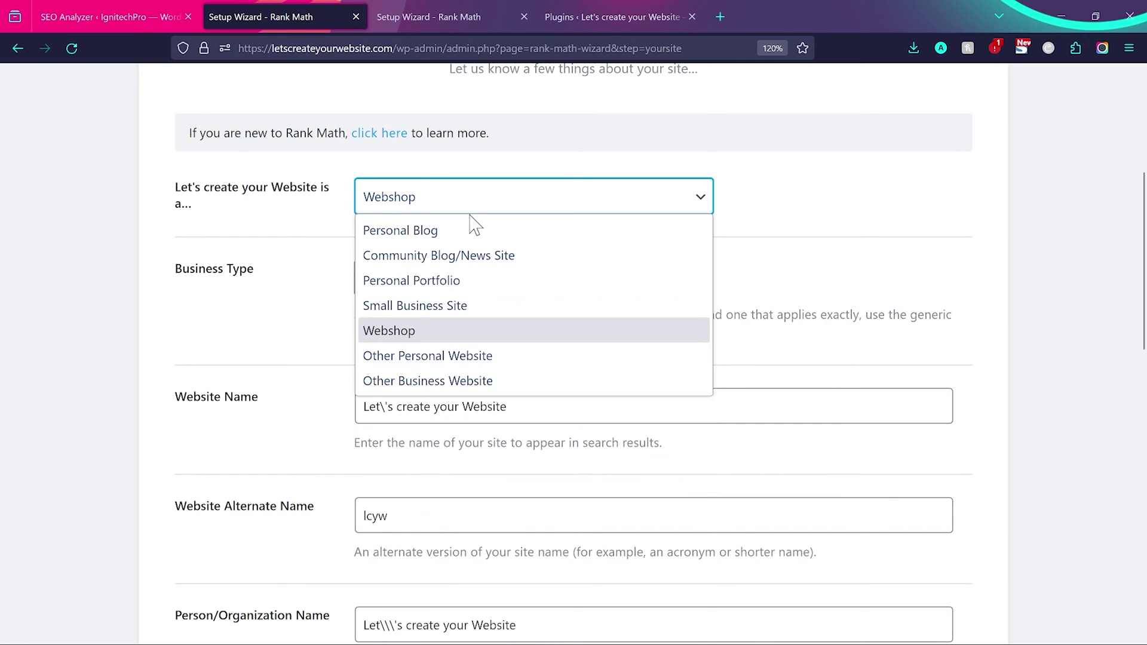
left_click(443, 236)
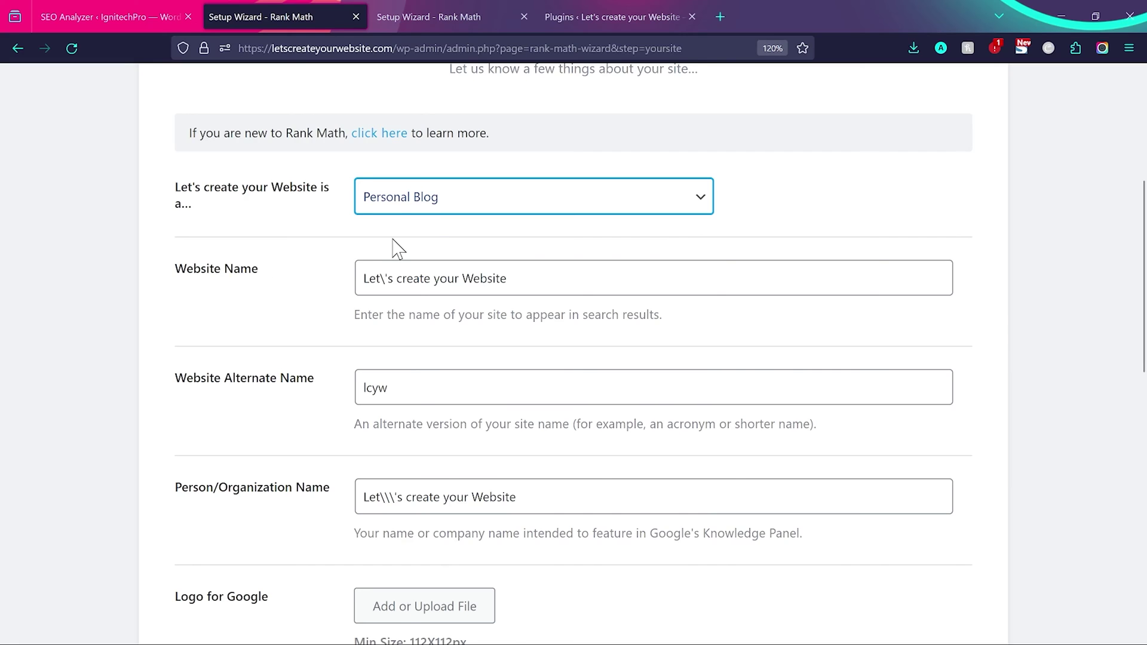
left_click(496, 200)
left_click(380, 295)
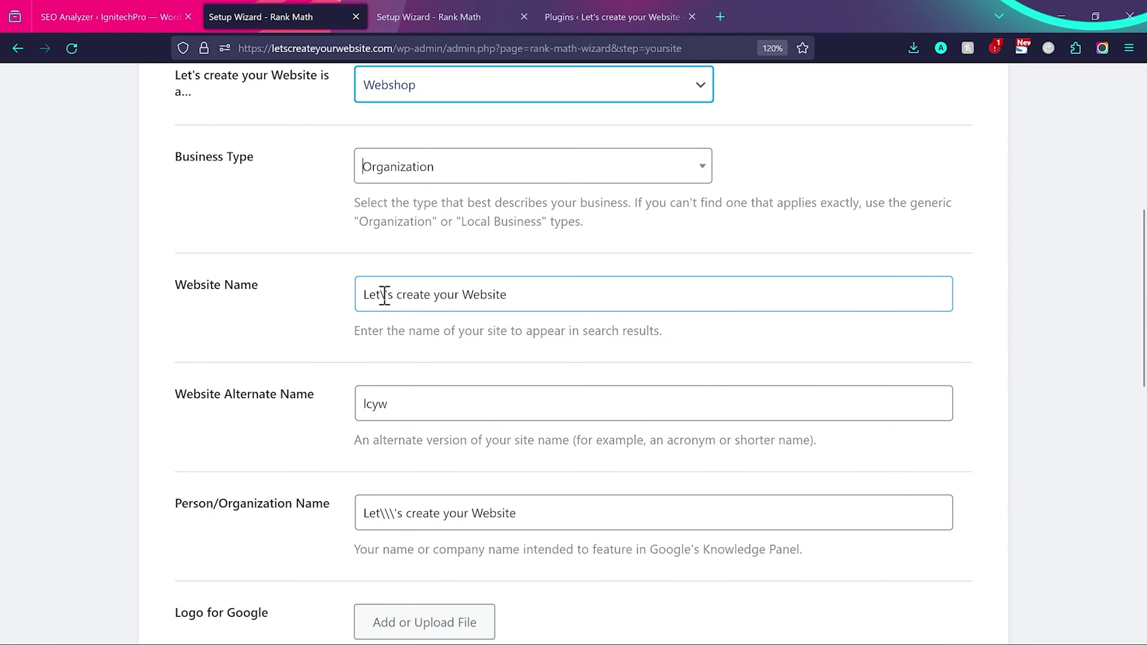
- Remove the stray backslashes from the Person/Organization Name so it reads "Let's create your Website"
scroll(384, 294, "down", 2)
left_click(420, 315)
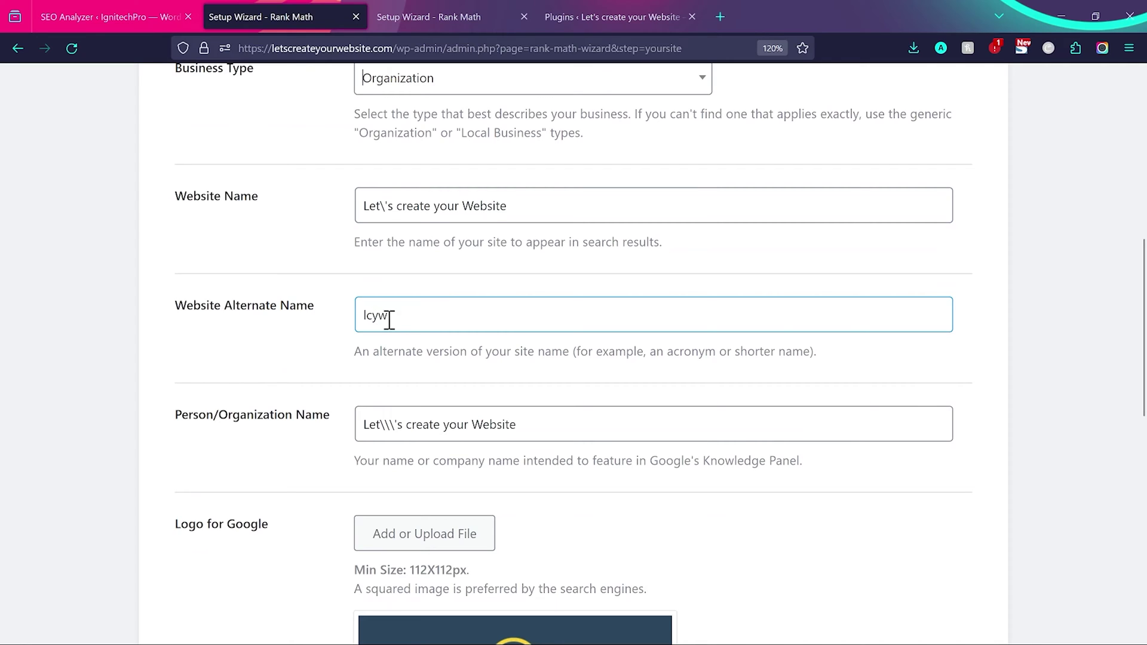
left_click(396, 428)
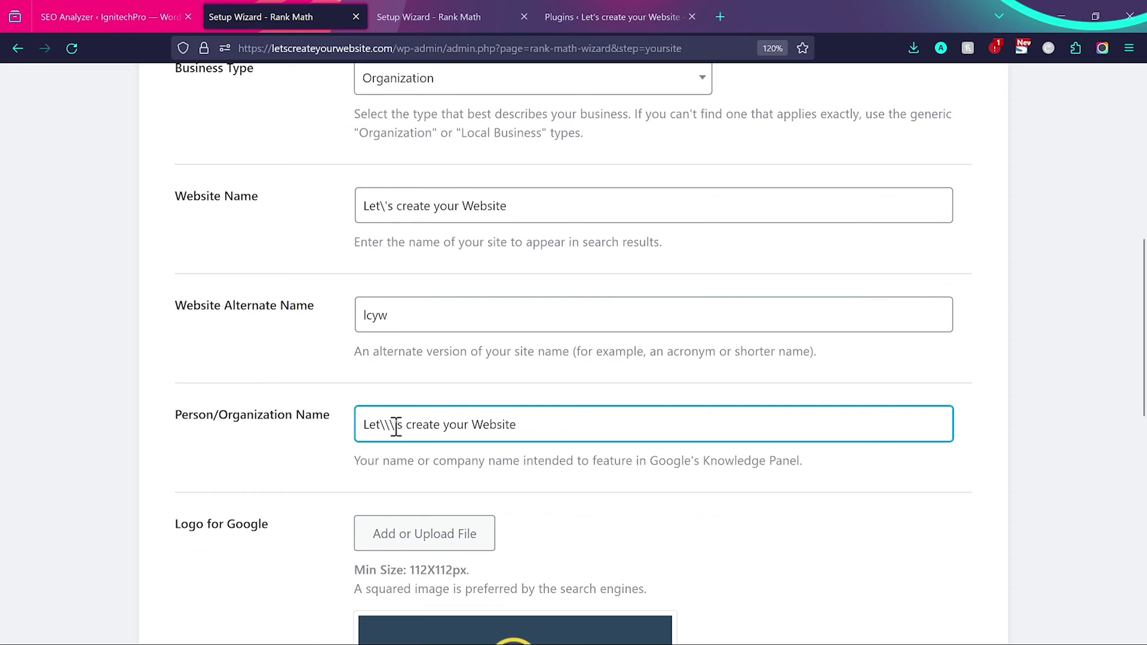
key("BackSpace")
key("BackSpace")
key("BackSpace")
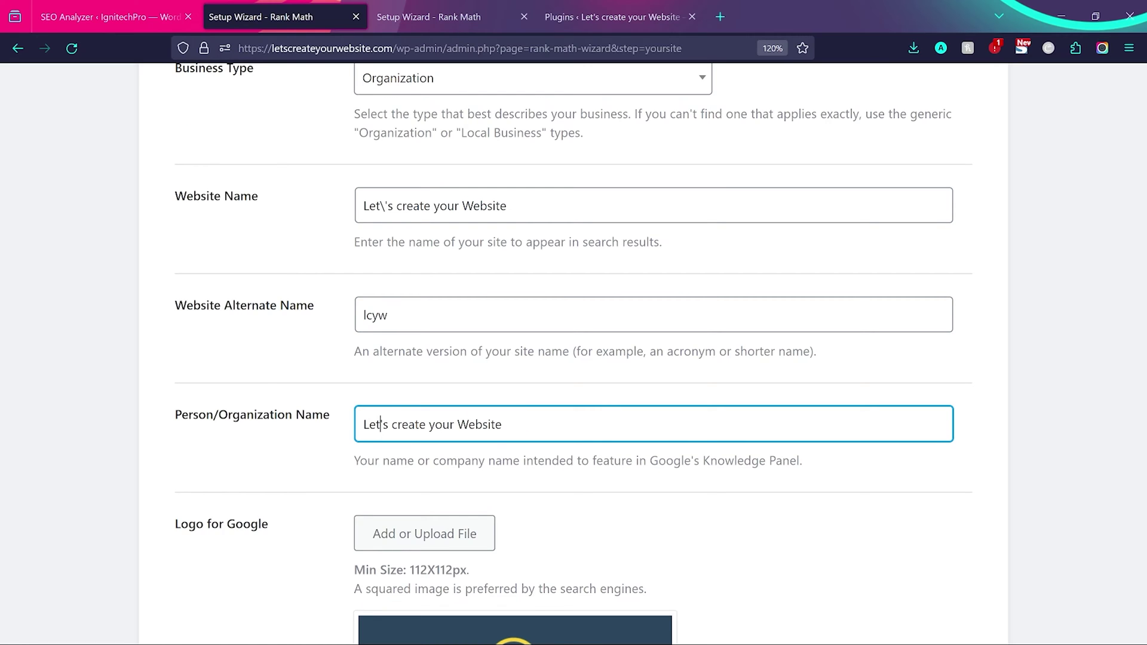
- Review the Logo for Google and Default Social Share Image settings
scroll(283, 476, "down", 5)
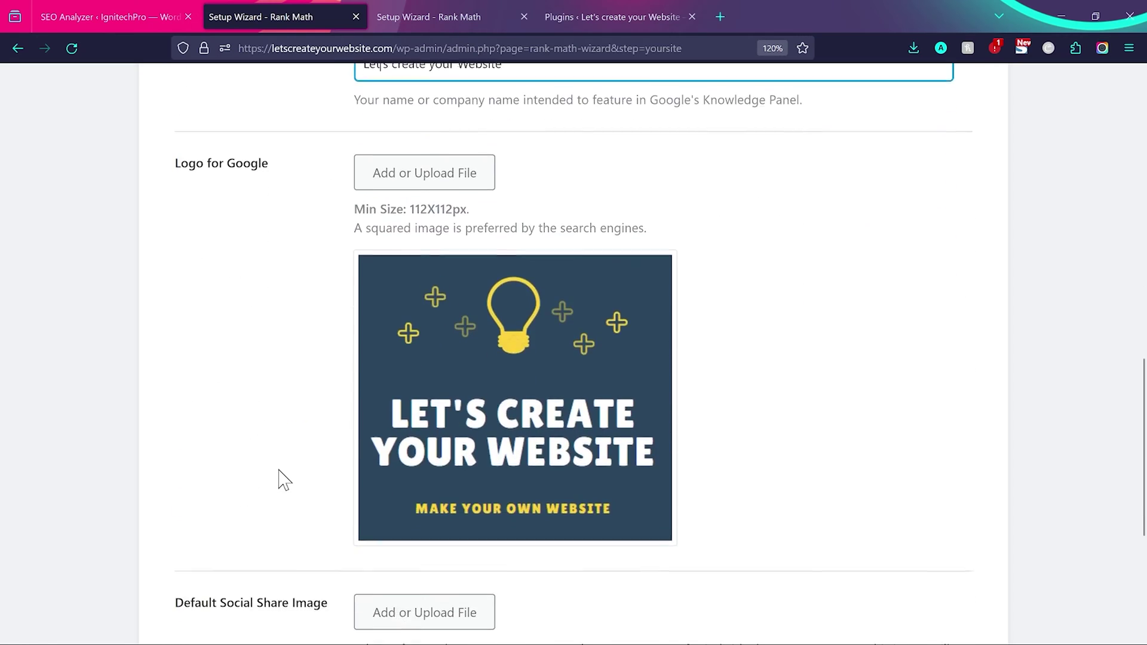
mouse_move(475, 347)
scroll(498, 361, "down", 1)
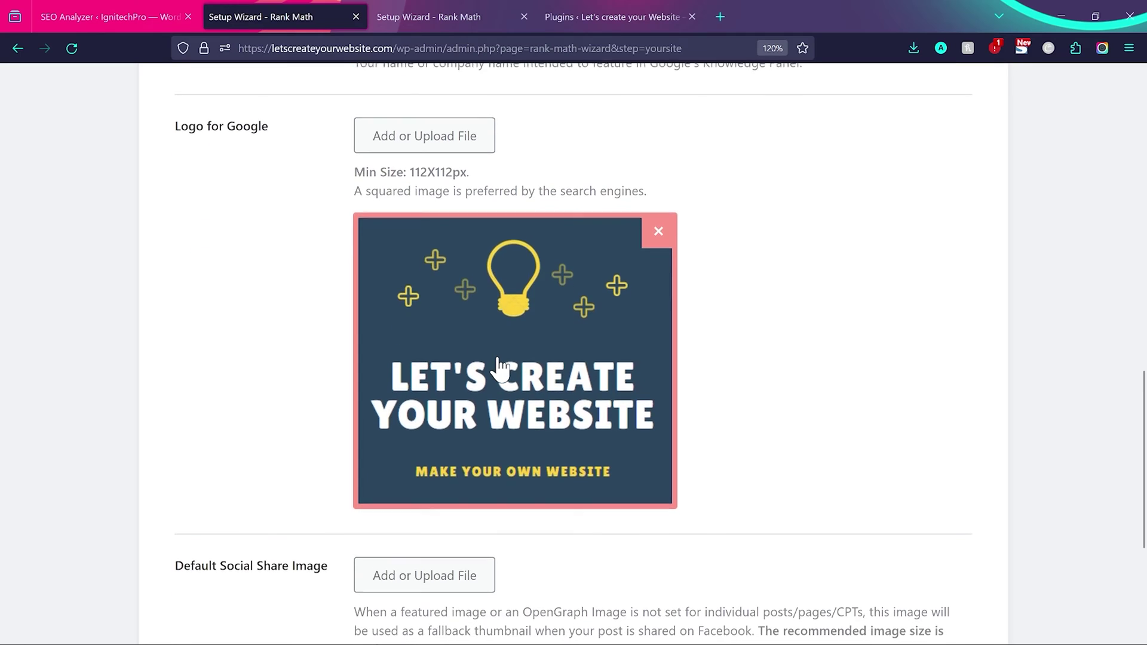
scroll(499, 365, "down", 2)
scroll(502, 360, "up", 2)
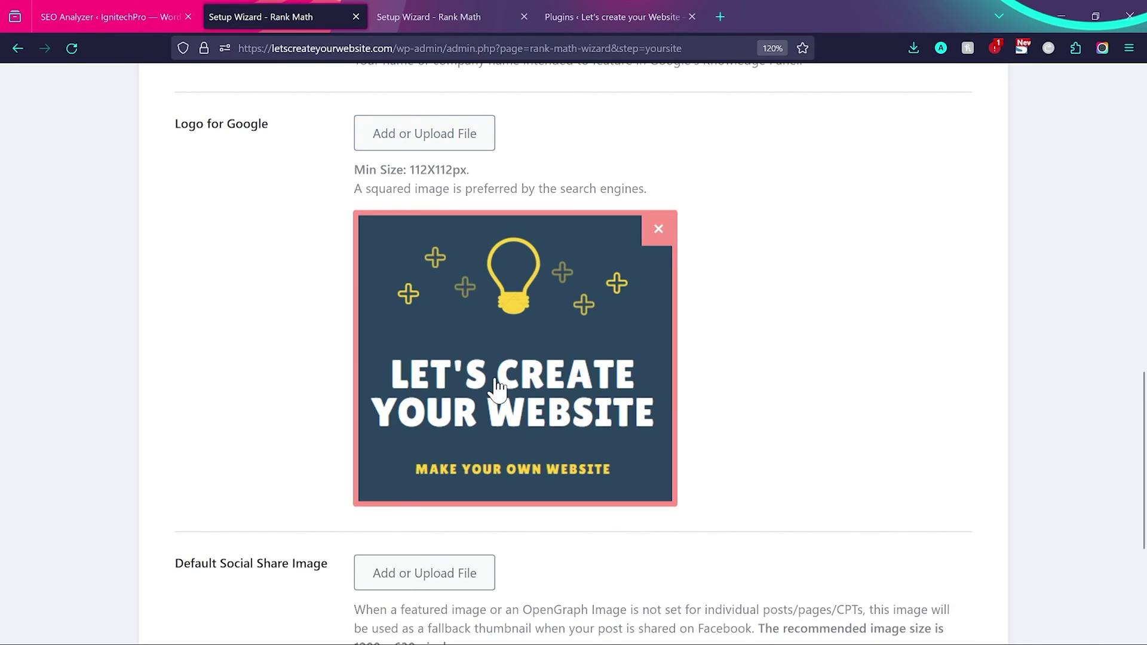
scroll(502, 386, "down", 4)
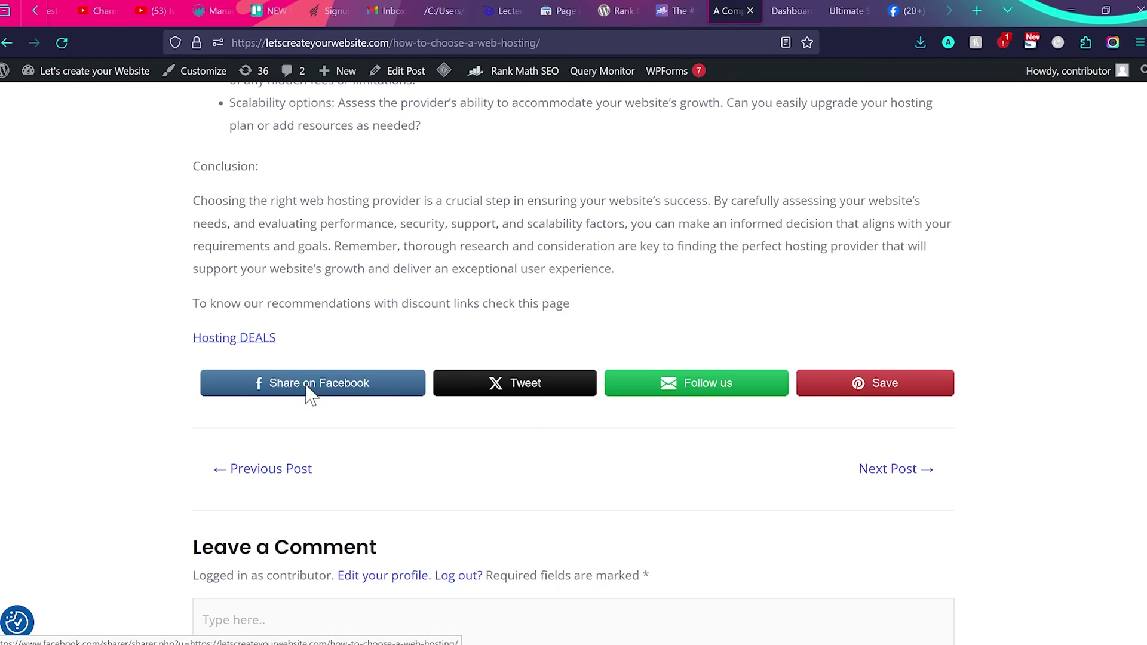
- Examine how the site's posts appear when shared on Facebook, for the web hosting post and the Noindex error post
left_click(310, 394)
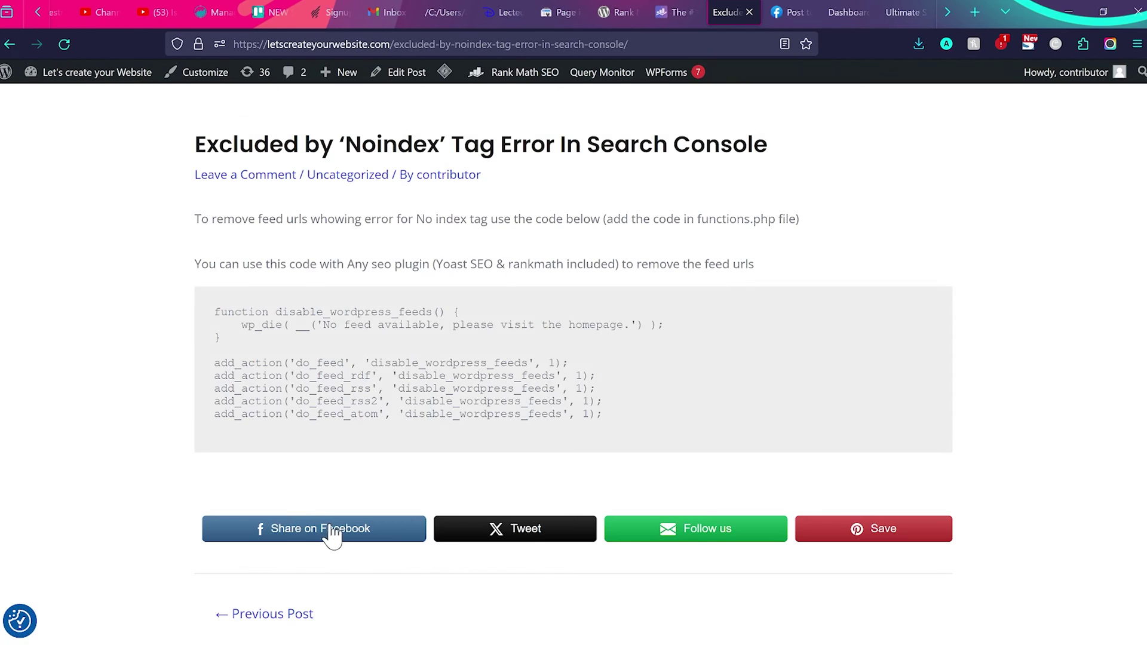
left_click(333, 532)
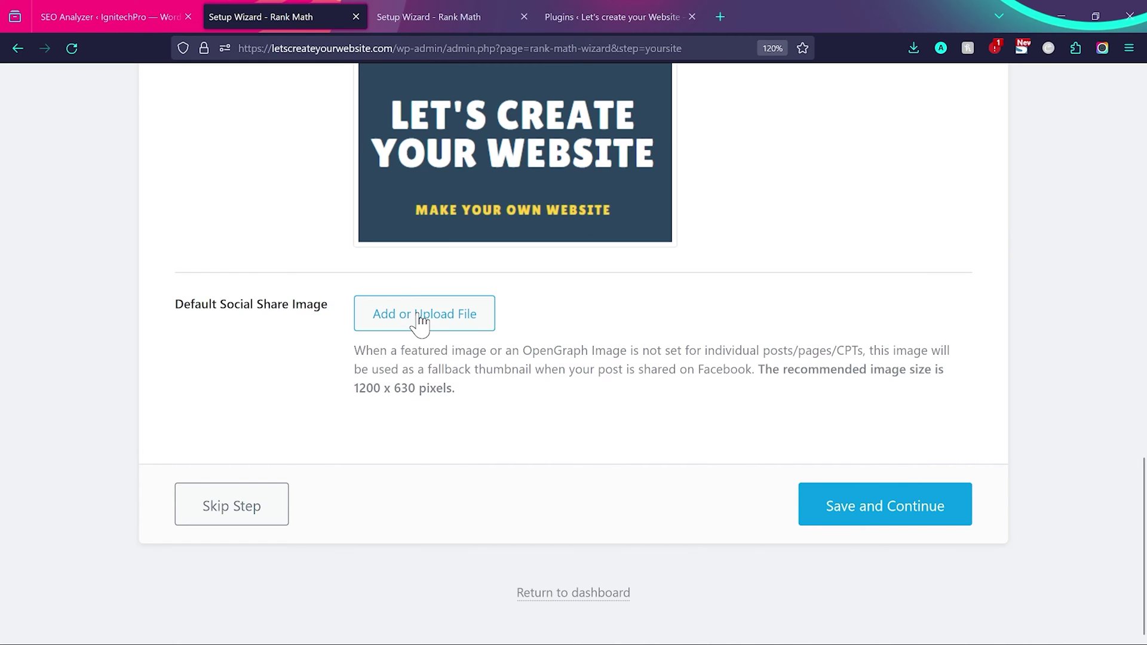
- Save the site details in the setup wizard and connect the Rank Math account by activating the Rank Math Free Plan for the site
left_click(857, 507)
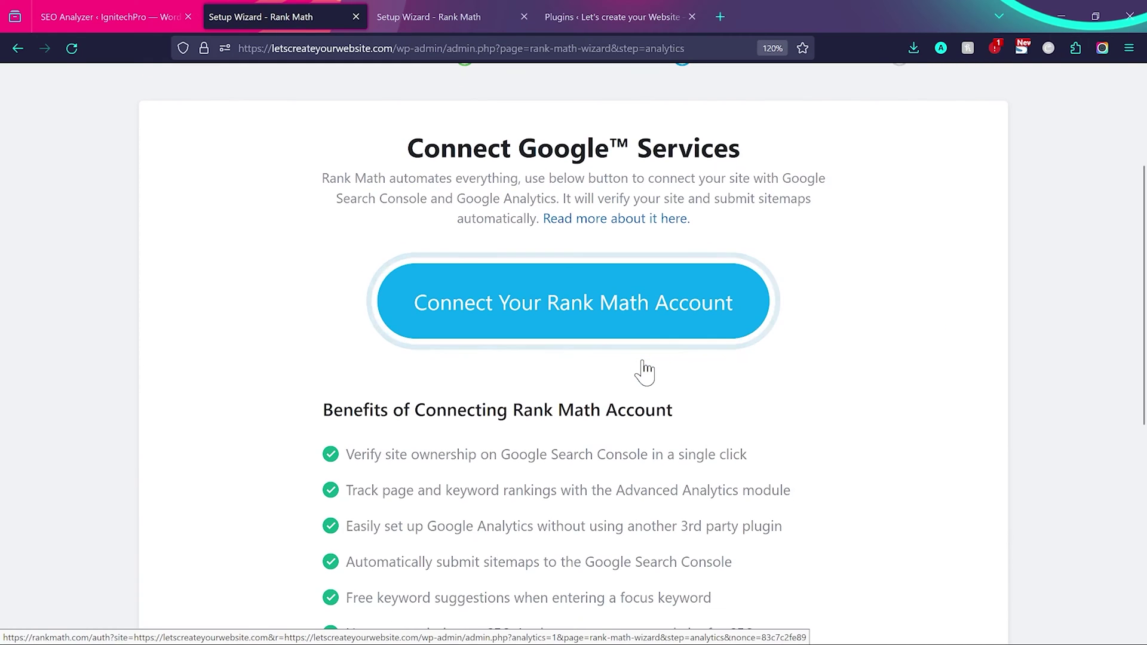
left_click(534, 305)
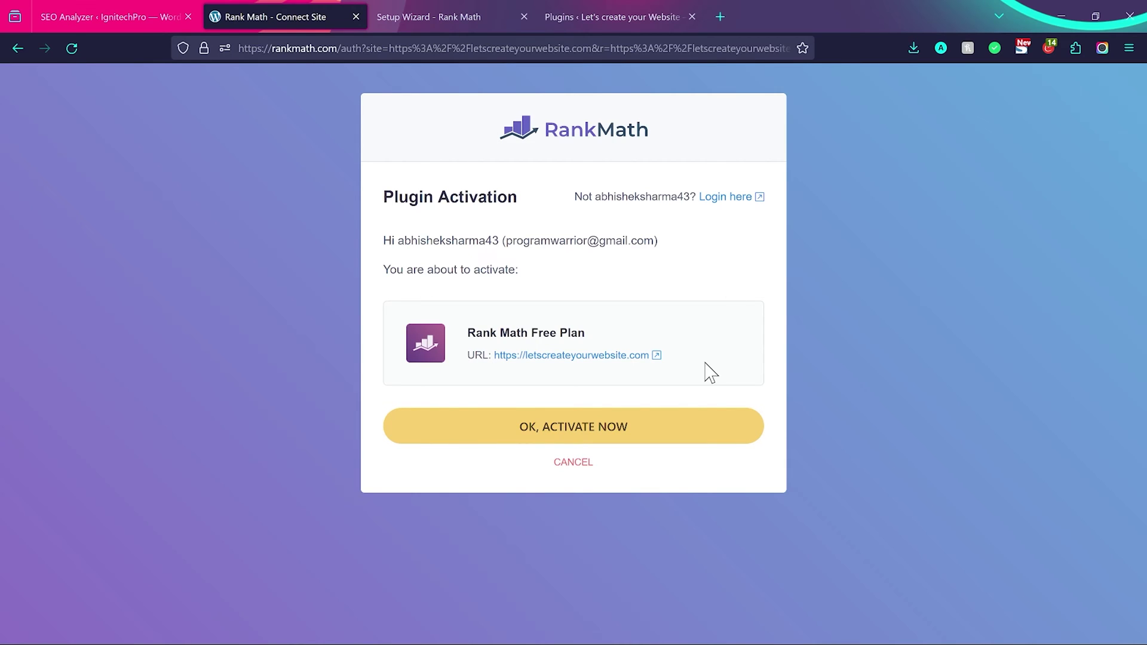
left_click(558, 430)
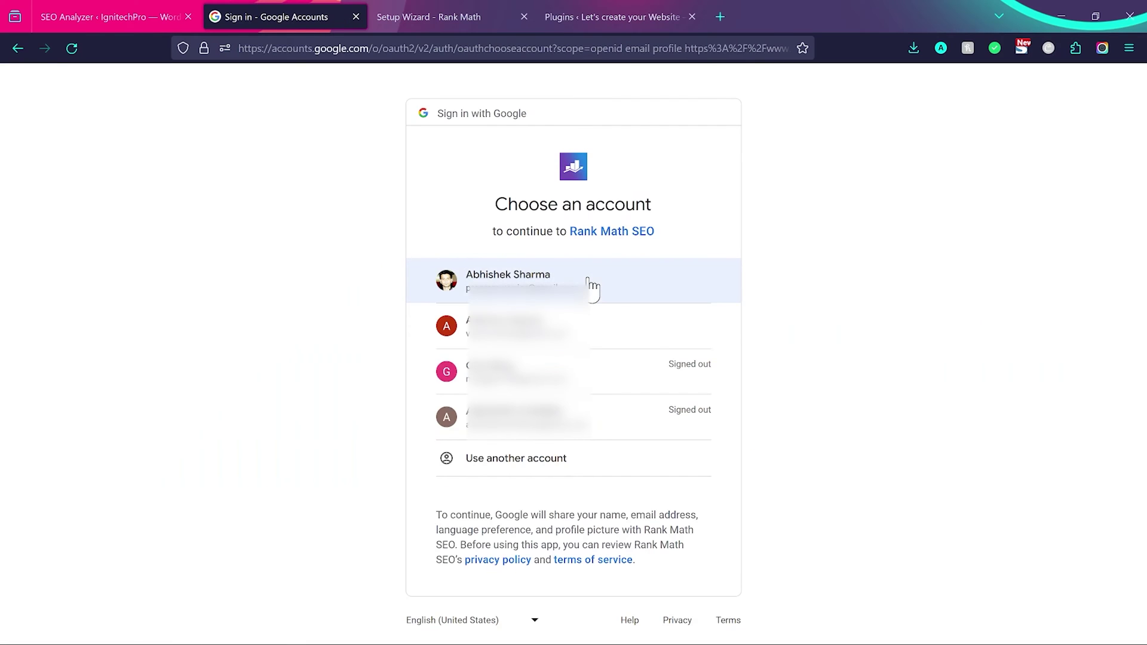
- Connect the first listed Google account and grant Rank Math SEO all the requested Analytics and Search Console permissions
left_click(613, 286)
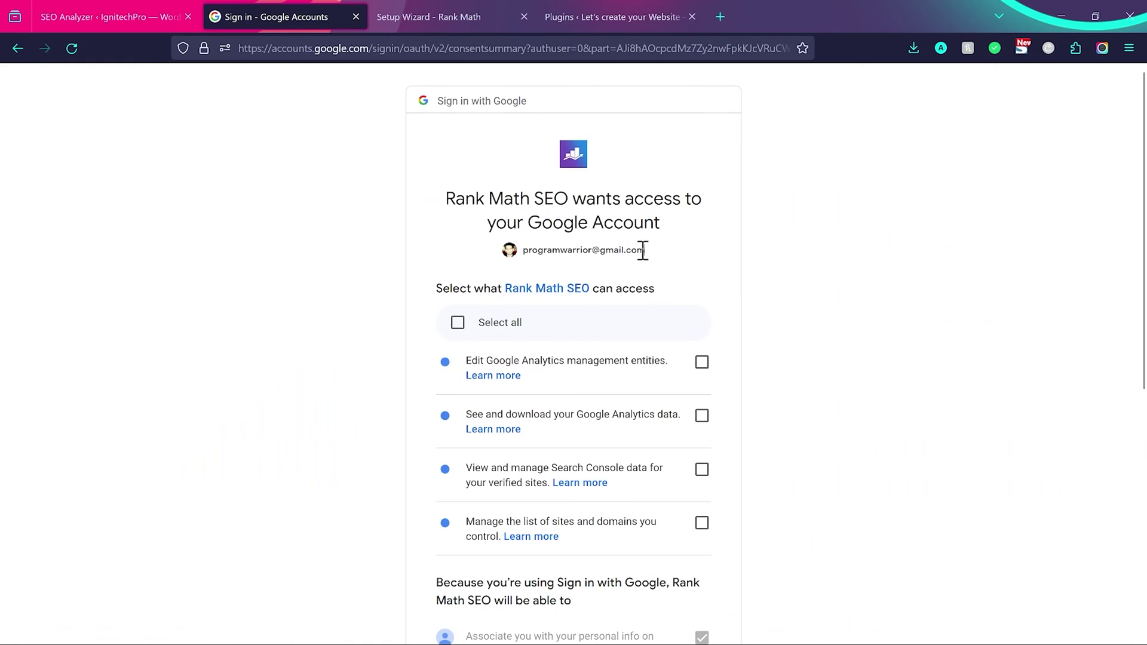
left_click_drag(643, 250, 537, 249)
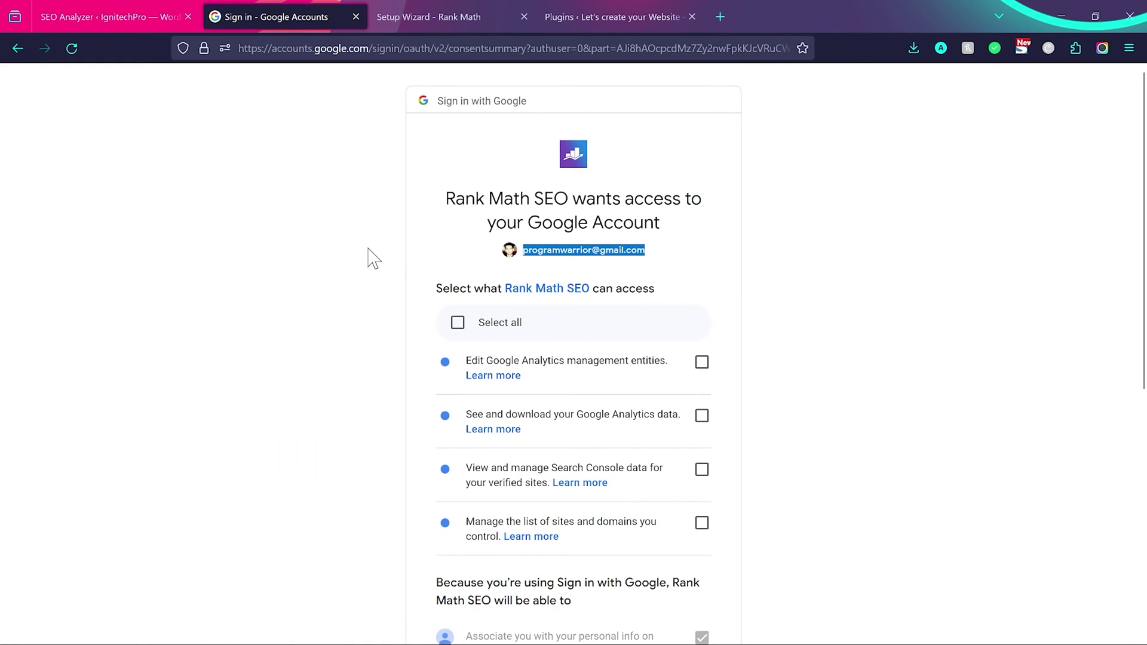
scroll(373, 258, "down", 2)
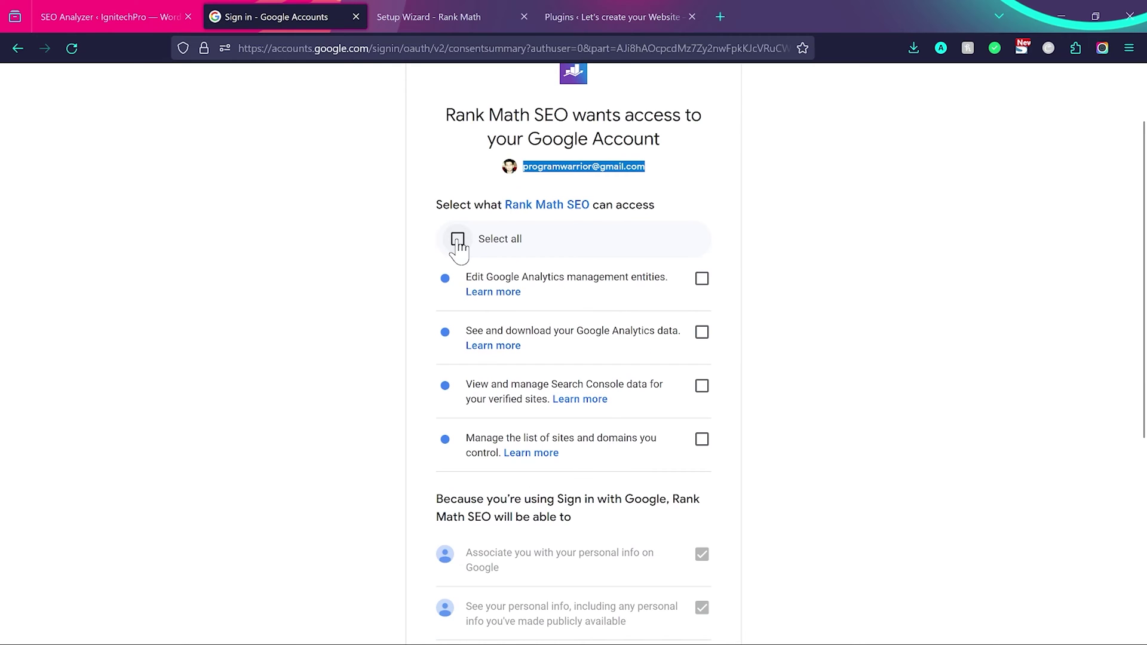
left_click(458, 241)
scroll(732, 333, "down", 4)
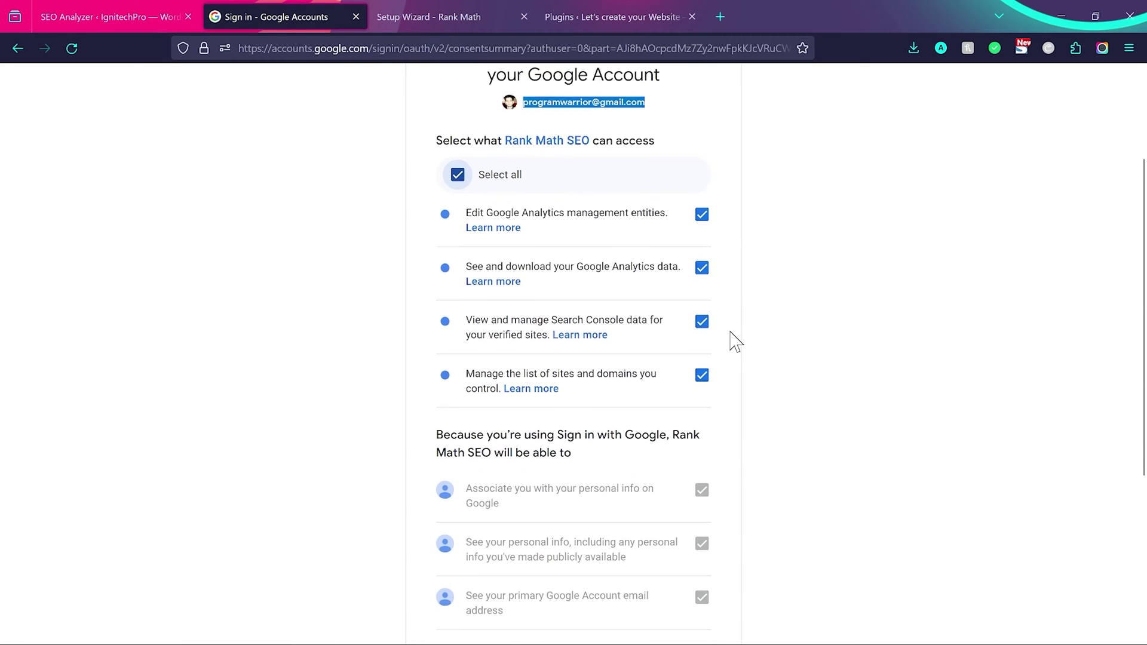
scroll(734, 341, "down", 1)
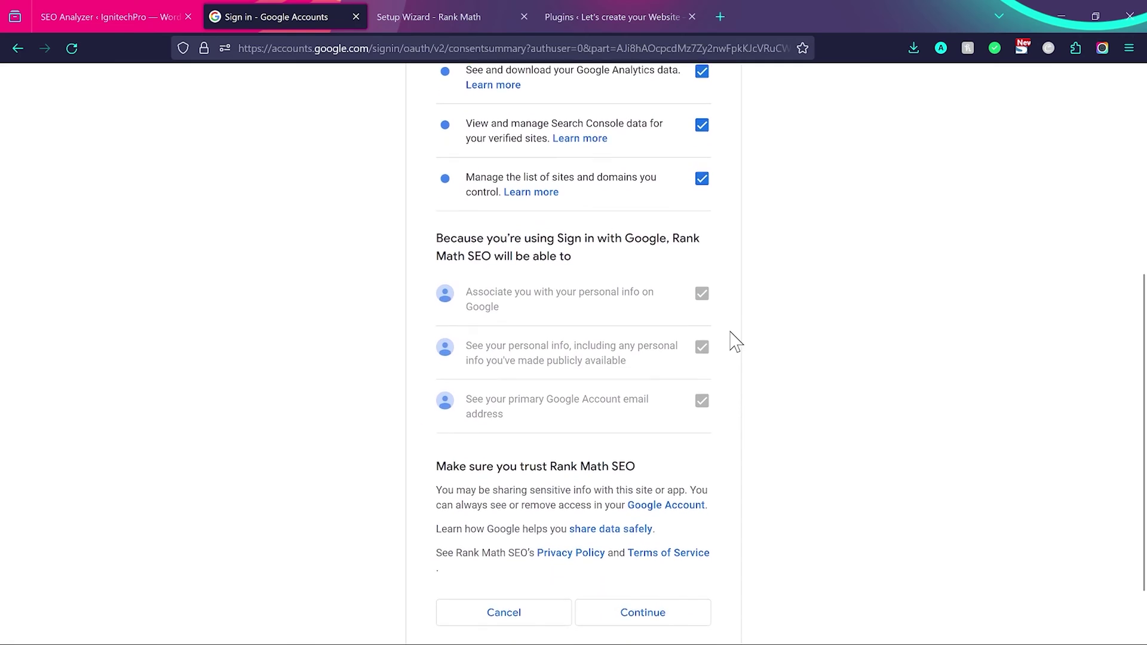
scroll(609, 248, "up", 2)
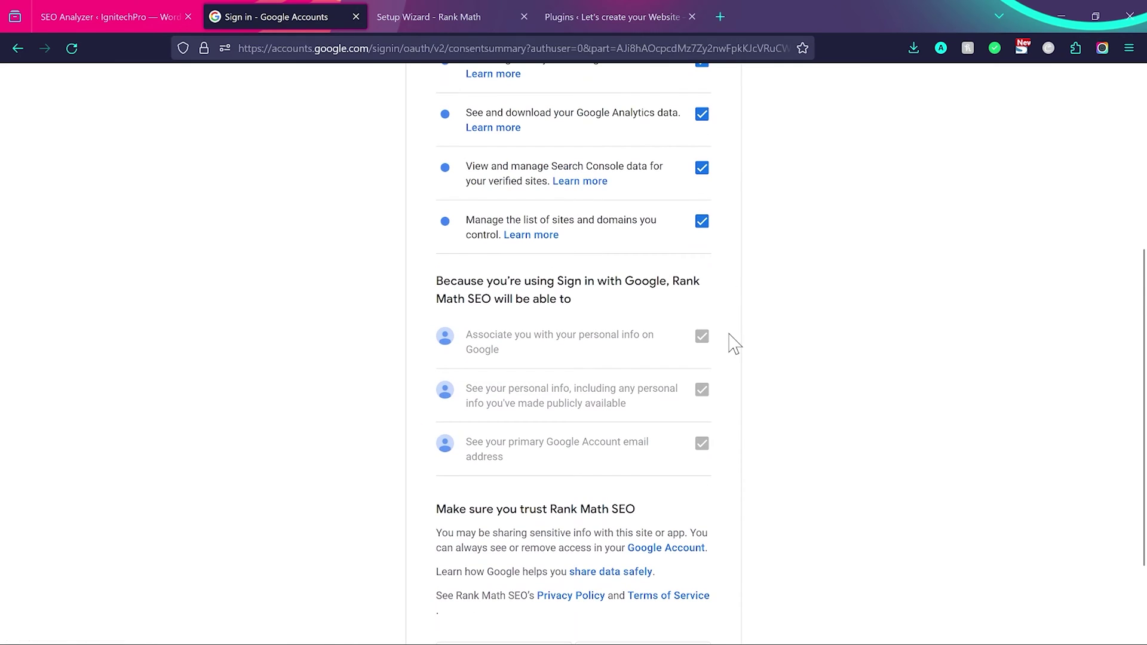
scroll(735, 343, "down", 2)
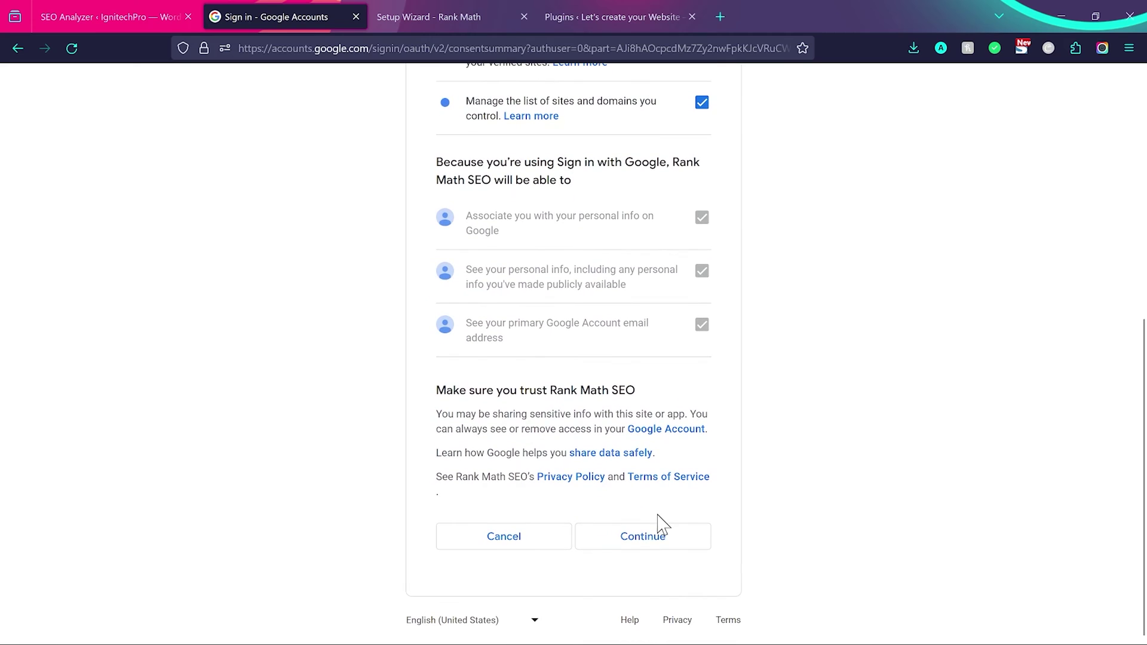
left_click(644, 541)
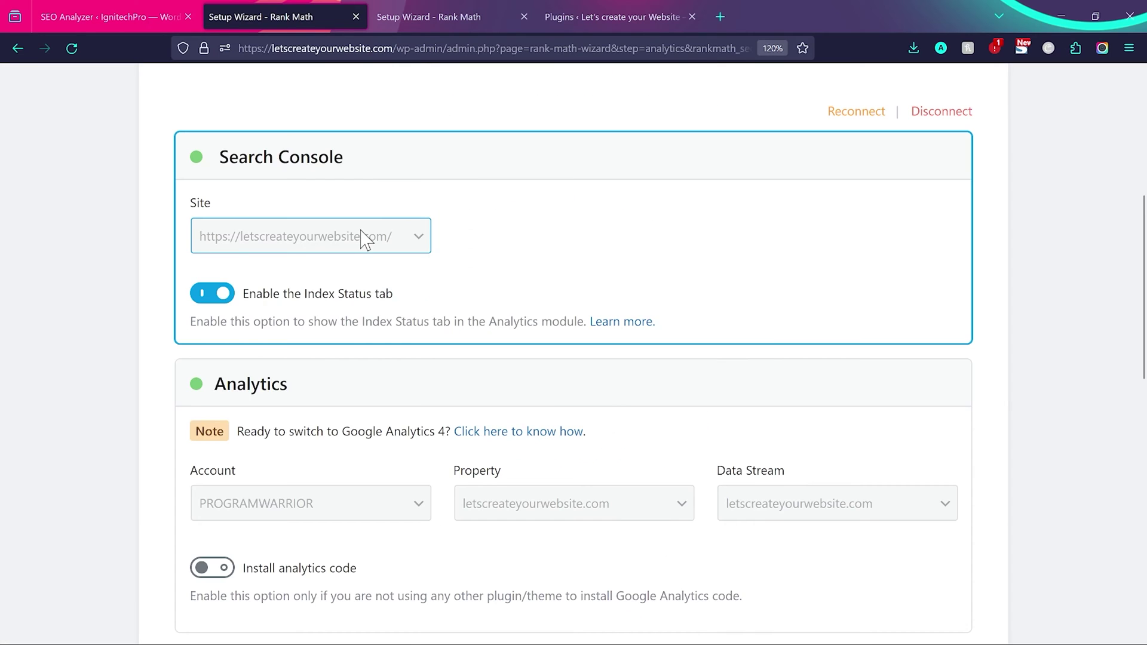
- Review the Search Console, Analytics, AdSense and Email Reports settings, save them, and finish the wizard by returning to the dashboard
scroll(366, 239, "down", 2)
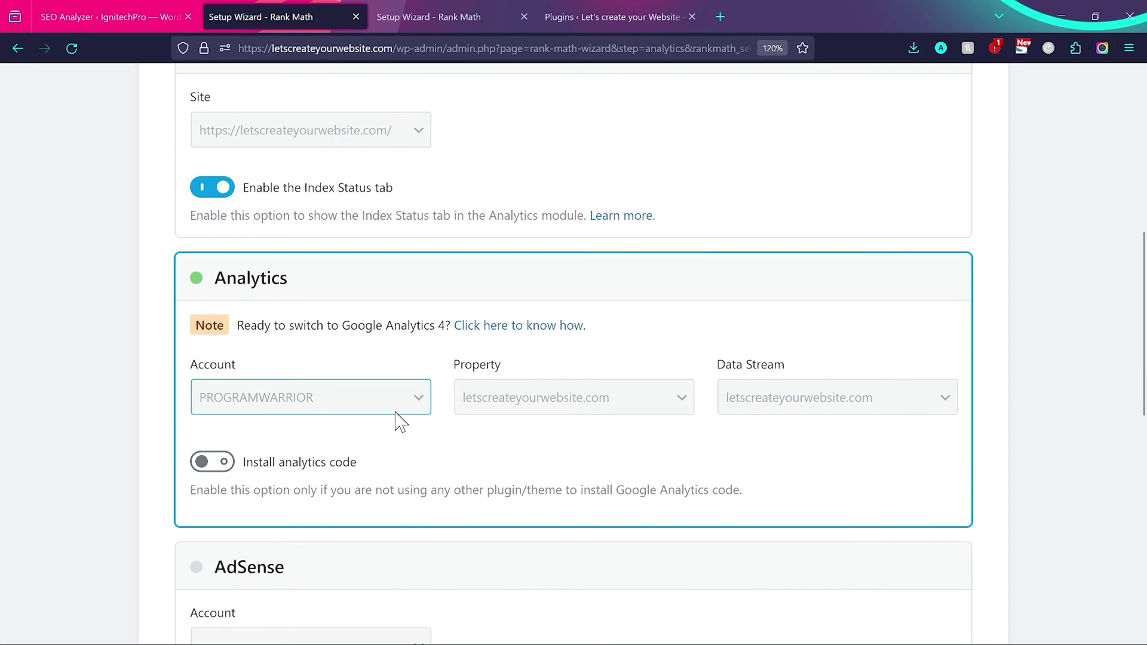
scroll(312, 293, "up", 1)
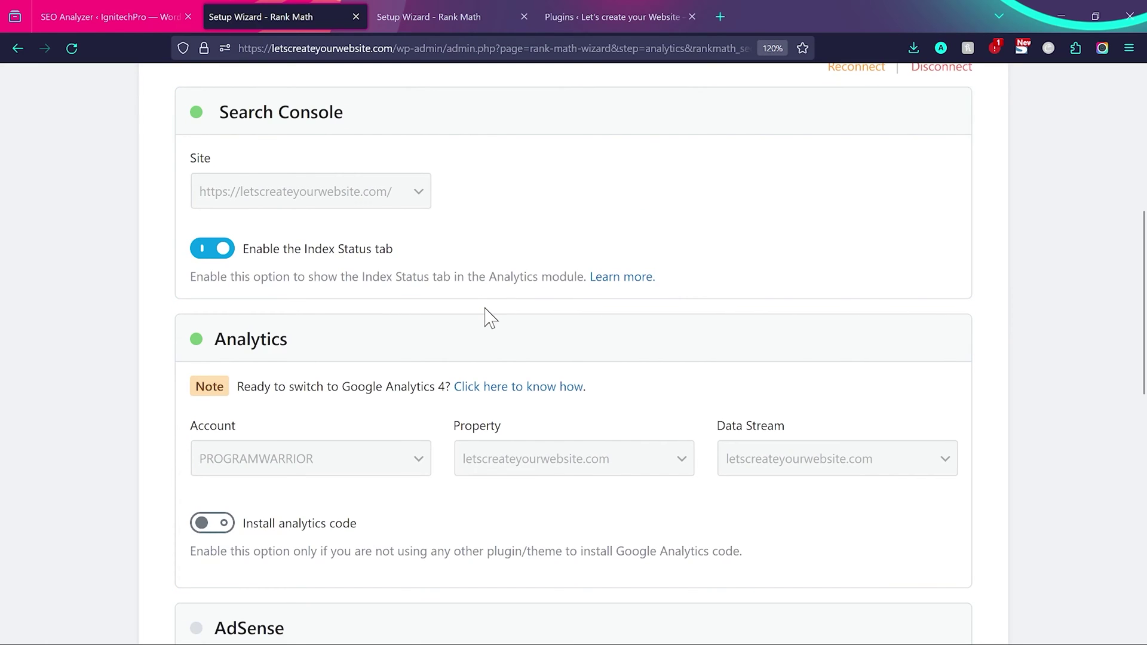
scroll(474, 346, "down", 5)
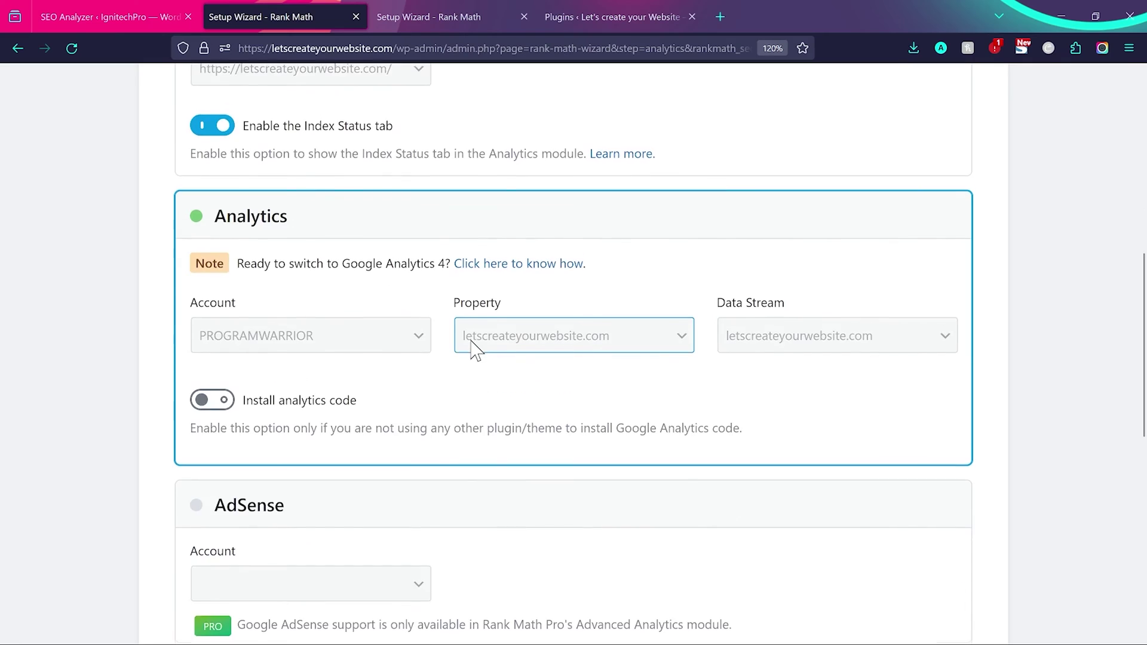
scroll(474, 351, "down", 2)
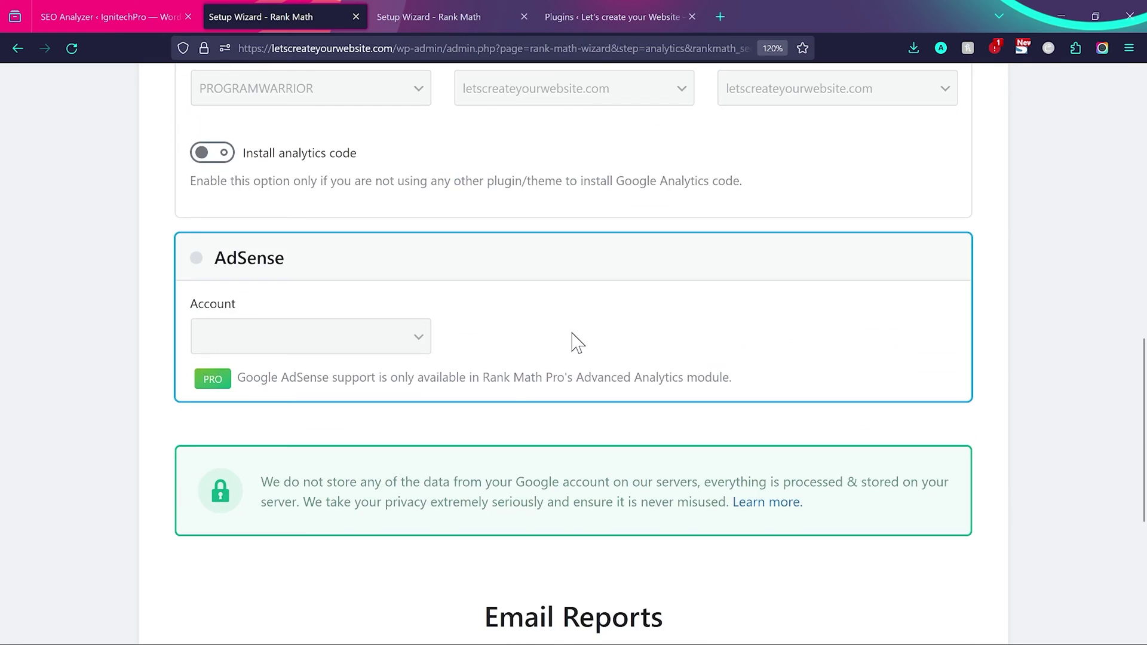
scroll(576, 344, "down", 6)
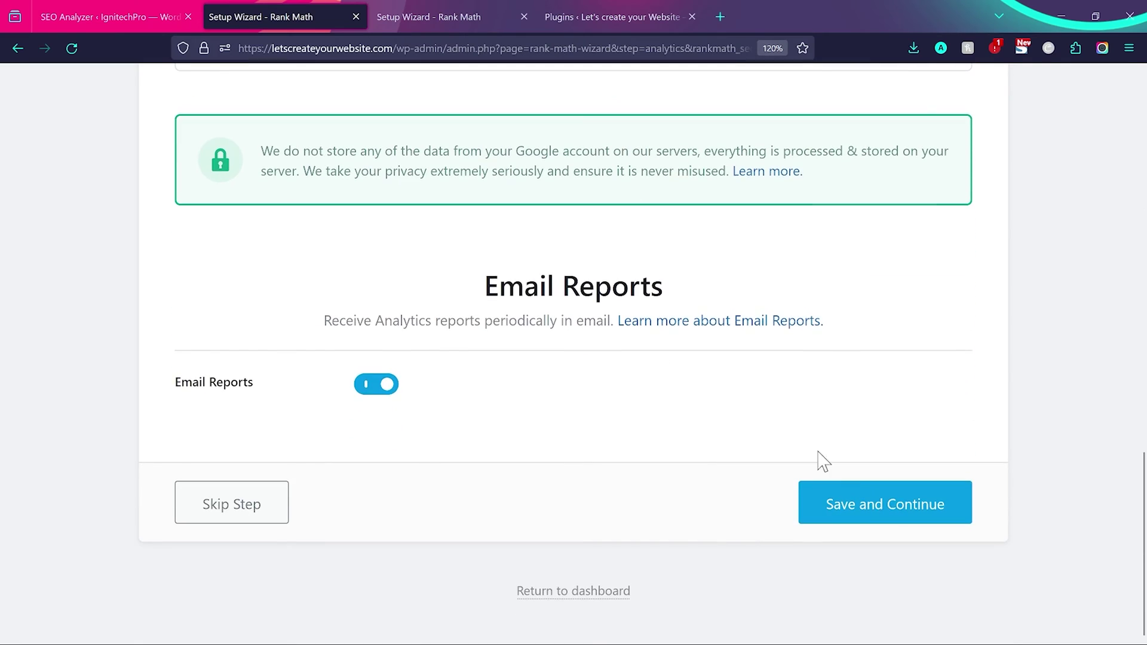
left_click(888, 510)
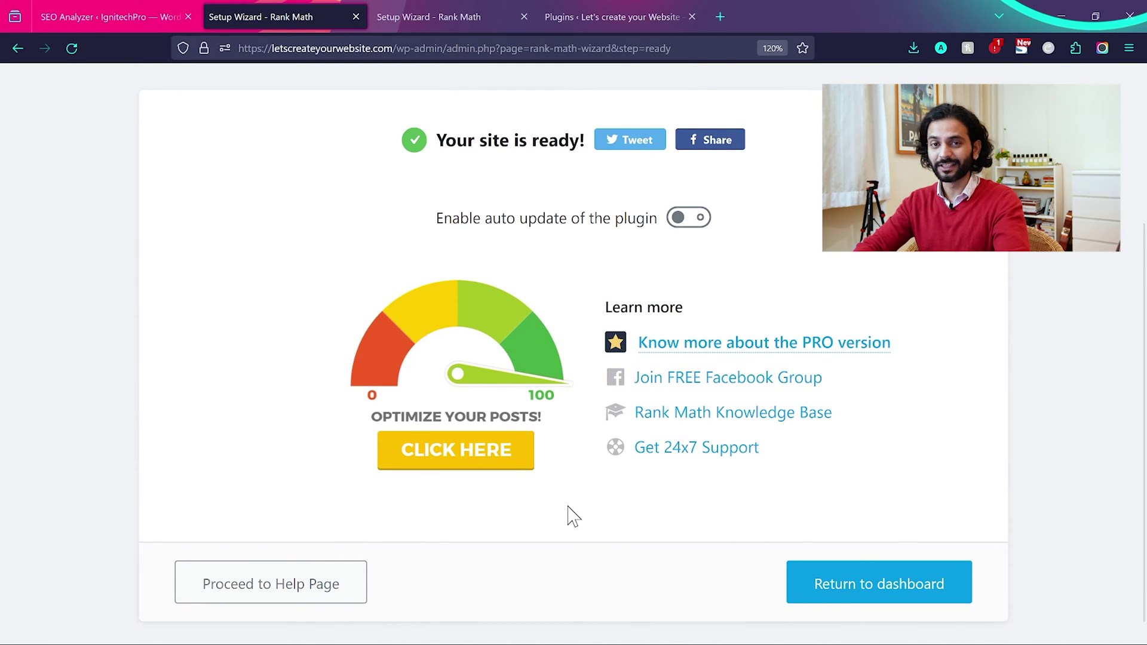
left_click(872, 588)
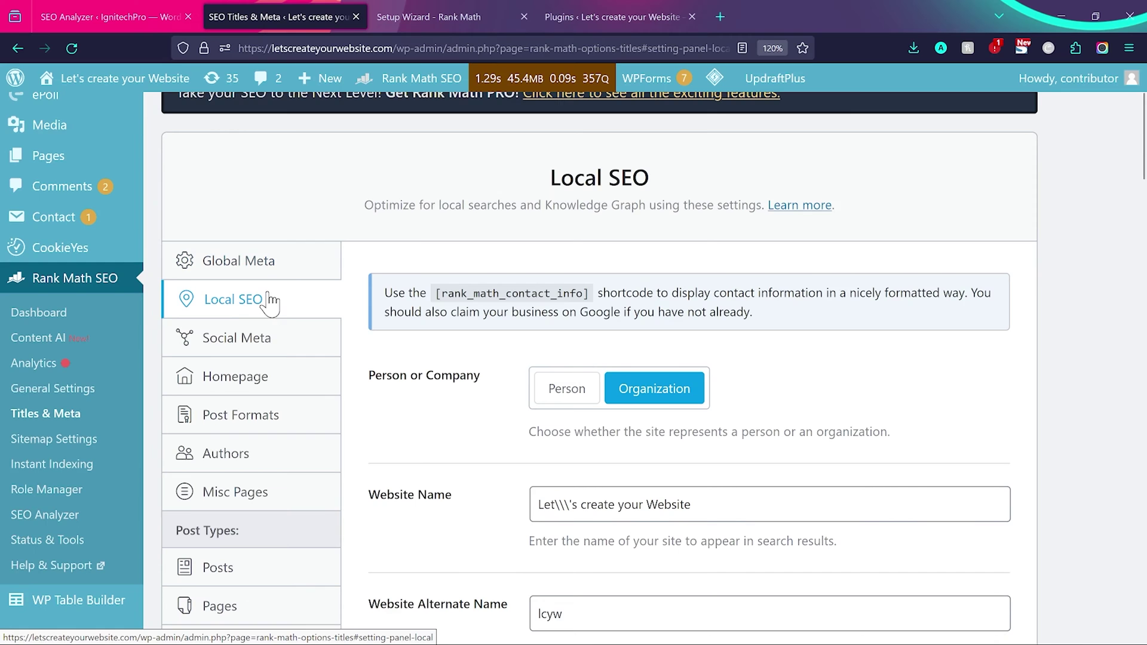
- Open the Global Meta settings, try No Index for Robots Meta and set it back to Index
left_click(246, 266)
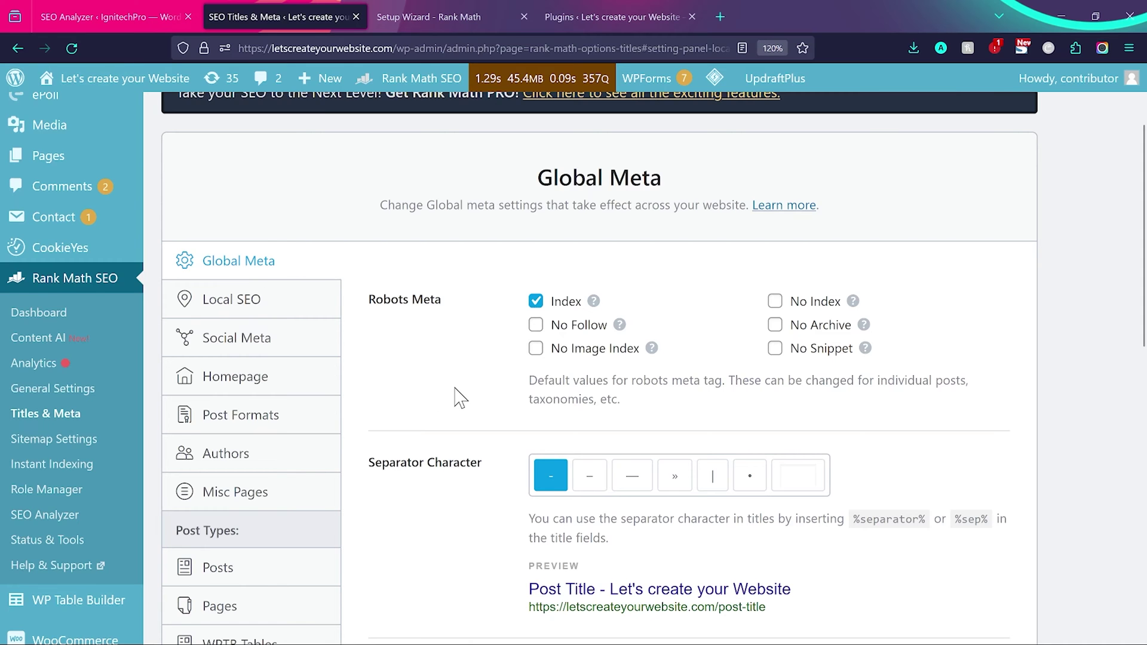
scroll(460, 397, "down", 2)
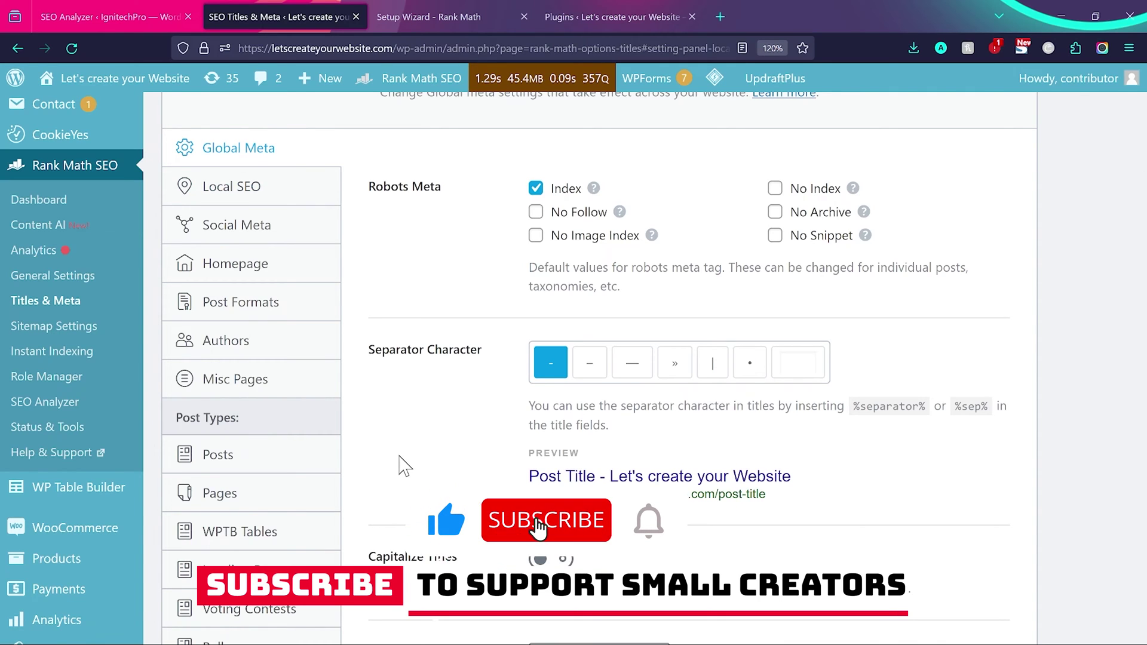
scroll(399, 466, "up", 2)
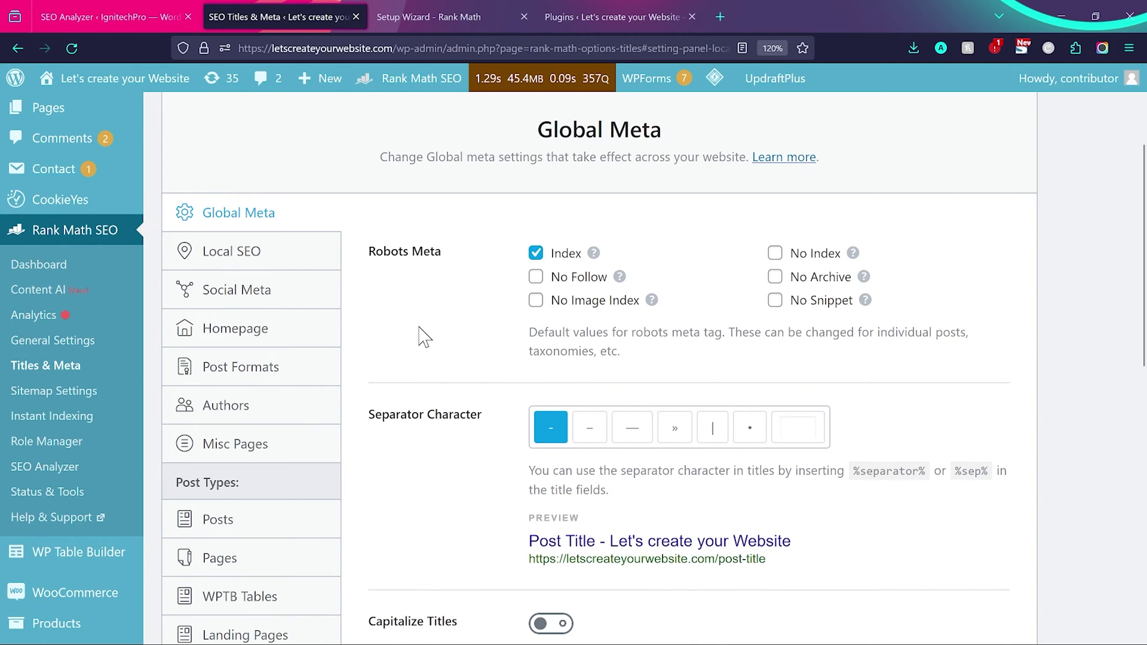
left_click(775, 254)
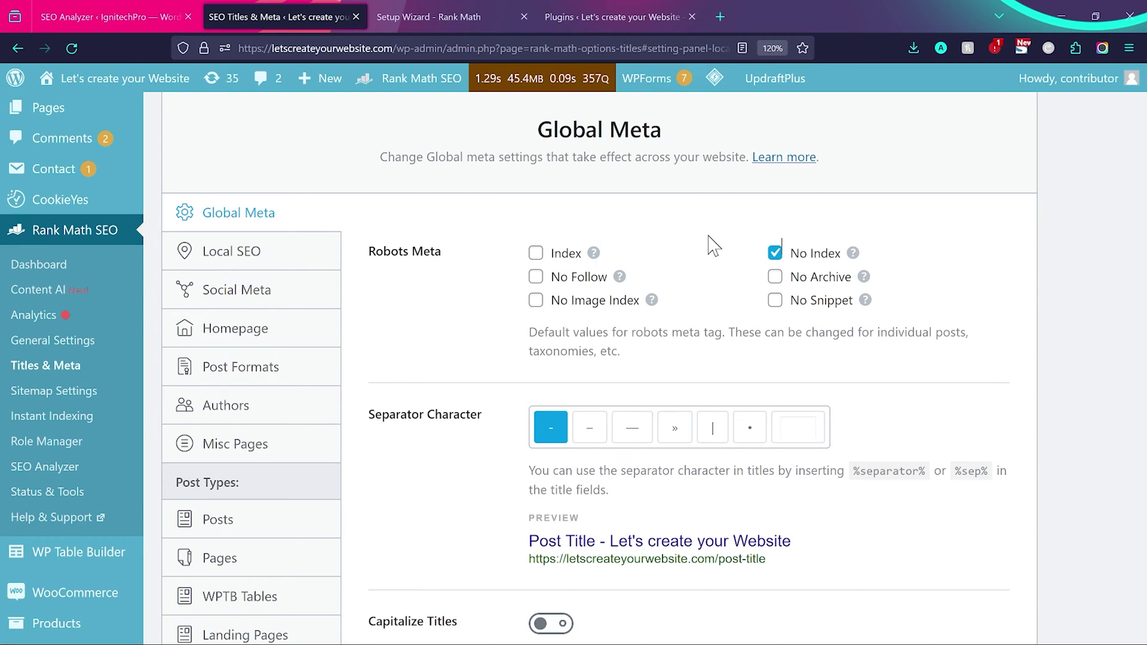
left_click(535, 254)
- Review the Separator Character, Capitalize Titles and OpenGraph Thumbnail settings and save the Global Meta changes
scroll(445, 333, "down", 2)
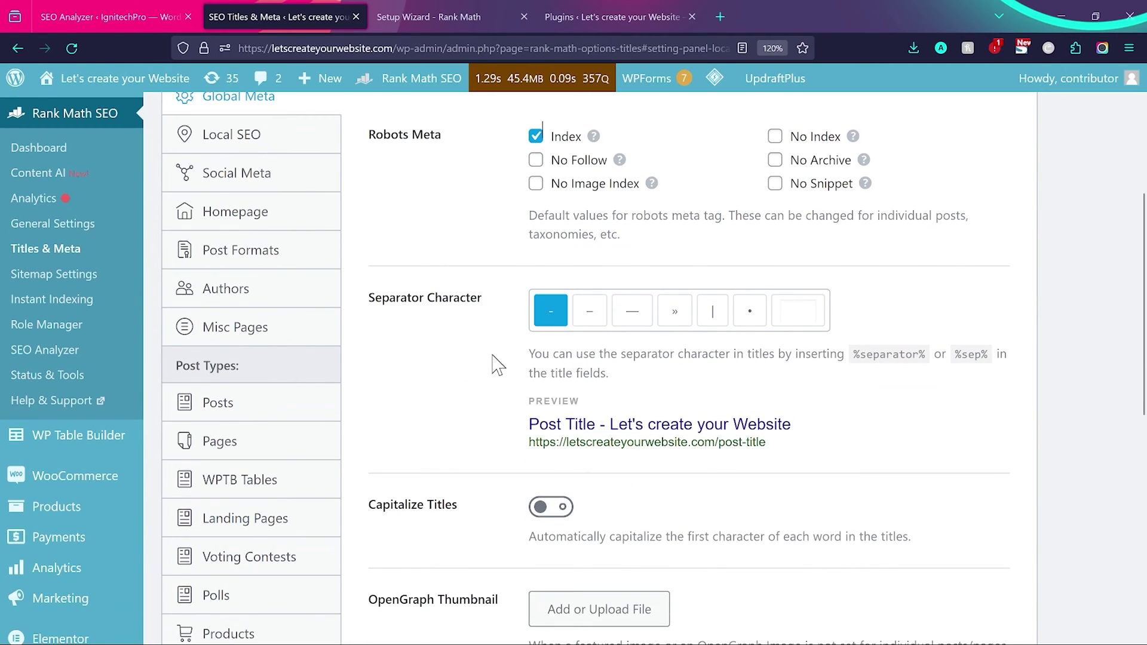
scroll(495, 364, "down", 1)
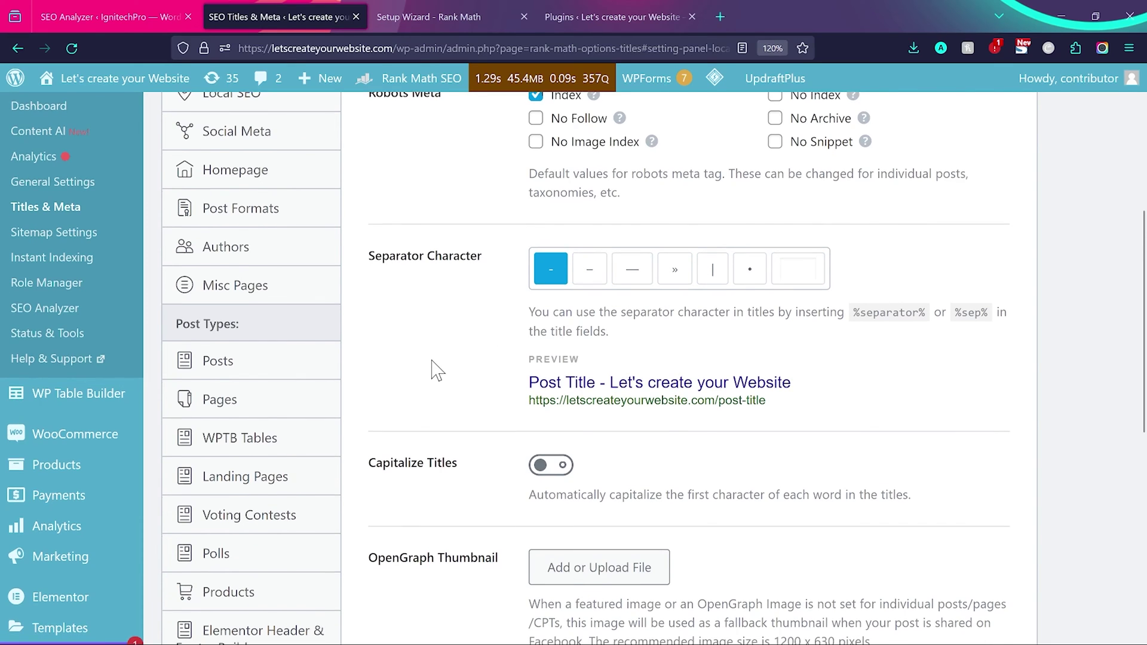
scroll(438, 368, "down", 1)
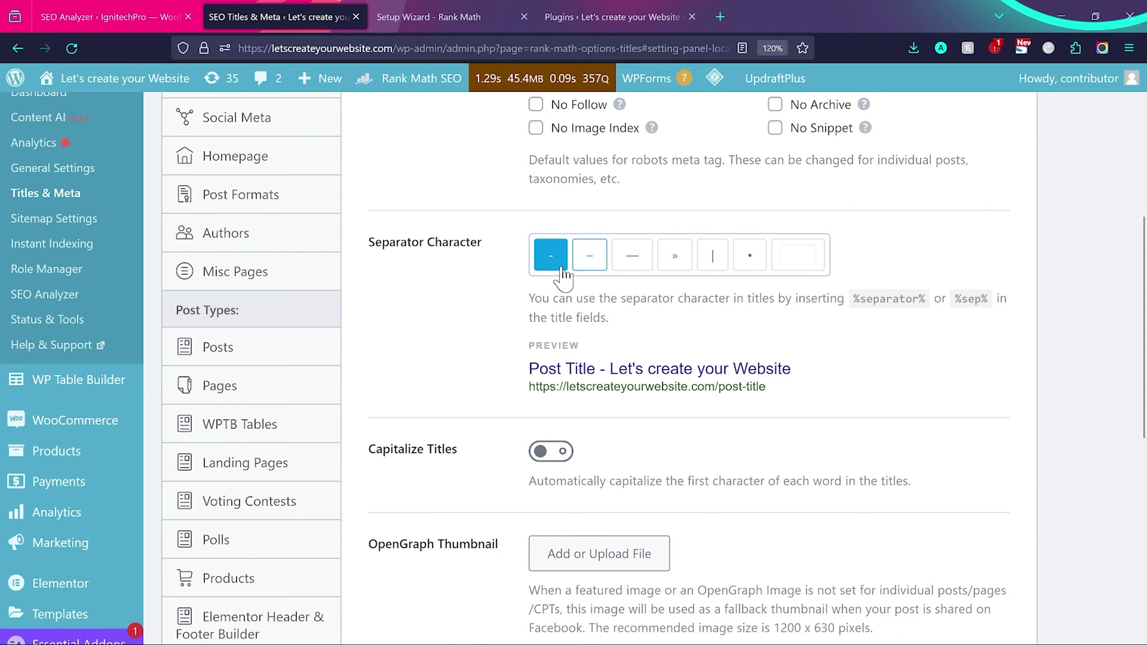
scroll(442, 322, "down", 5)
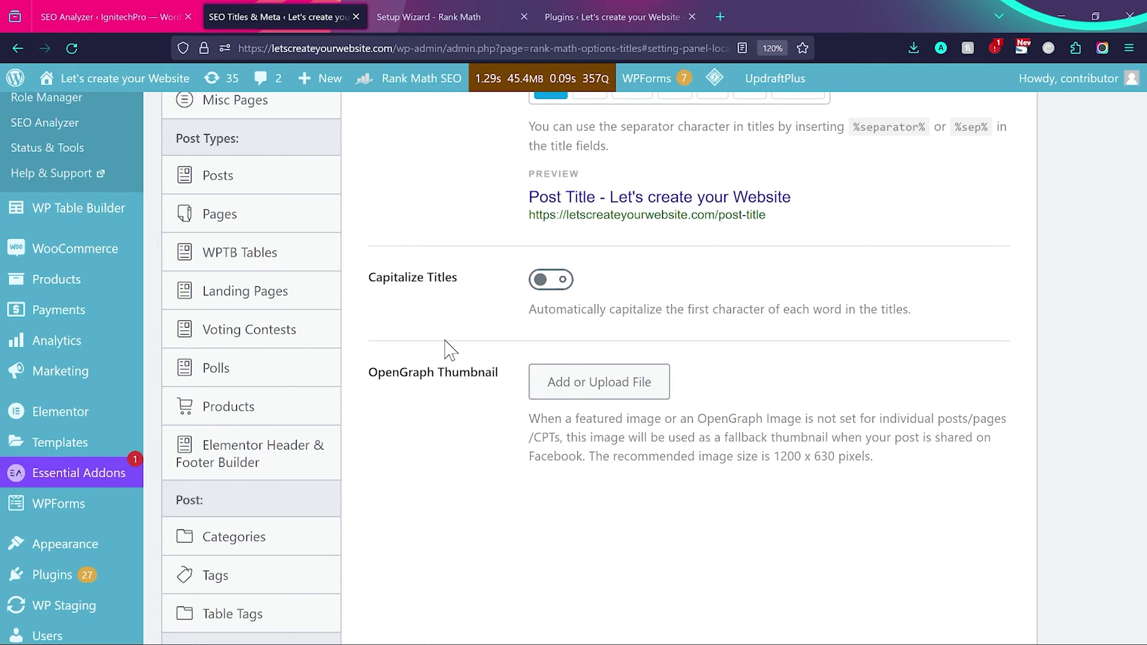
scroll(448, 346, "down", 3)
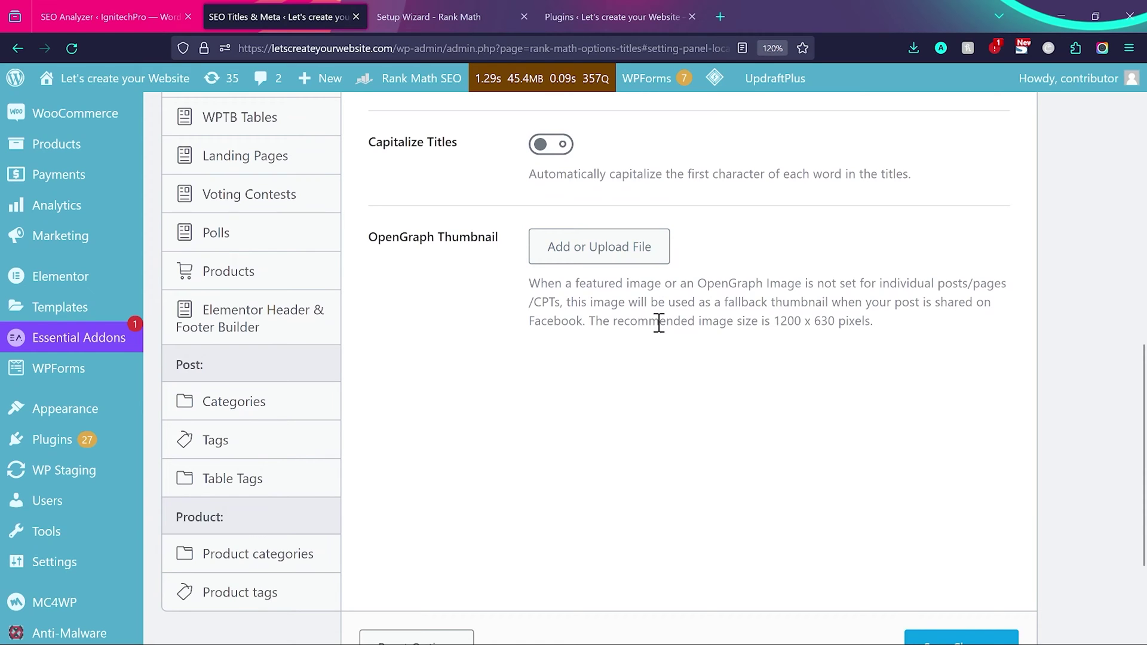
scroll(748, 414, "up", 1)
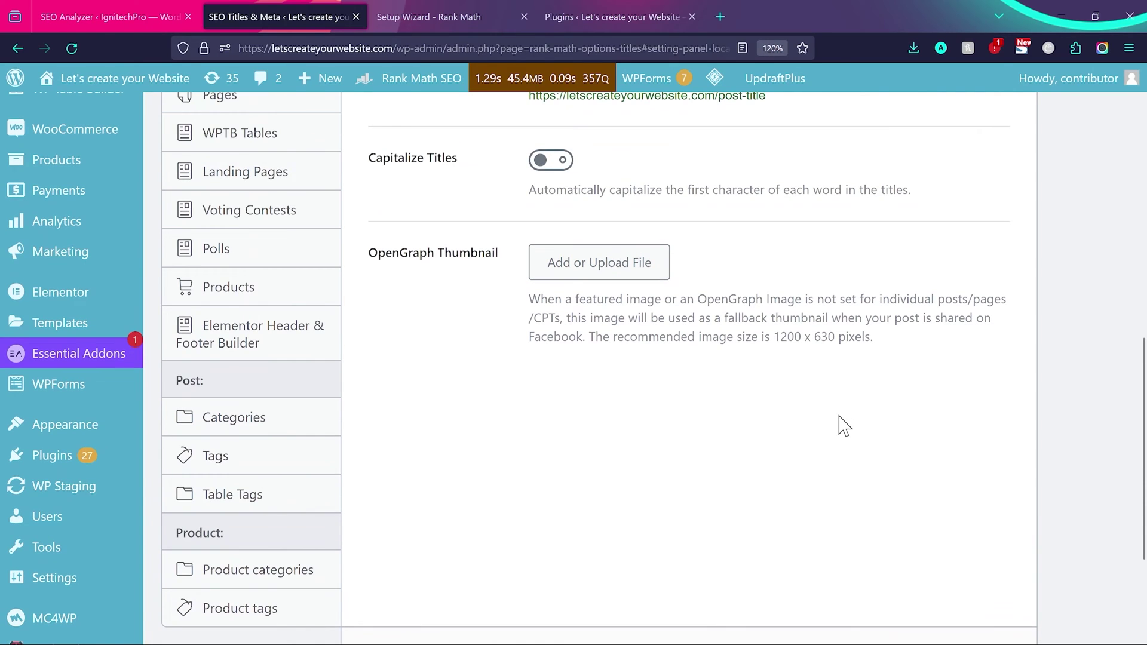
scroll(839, 426, "down", 4)
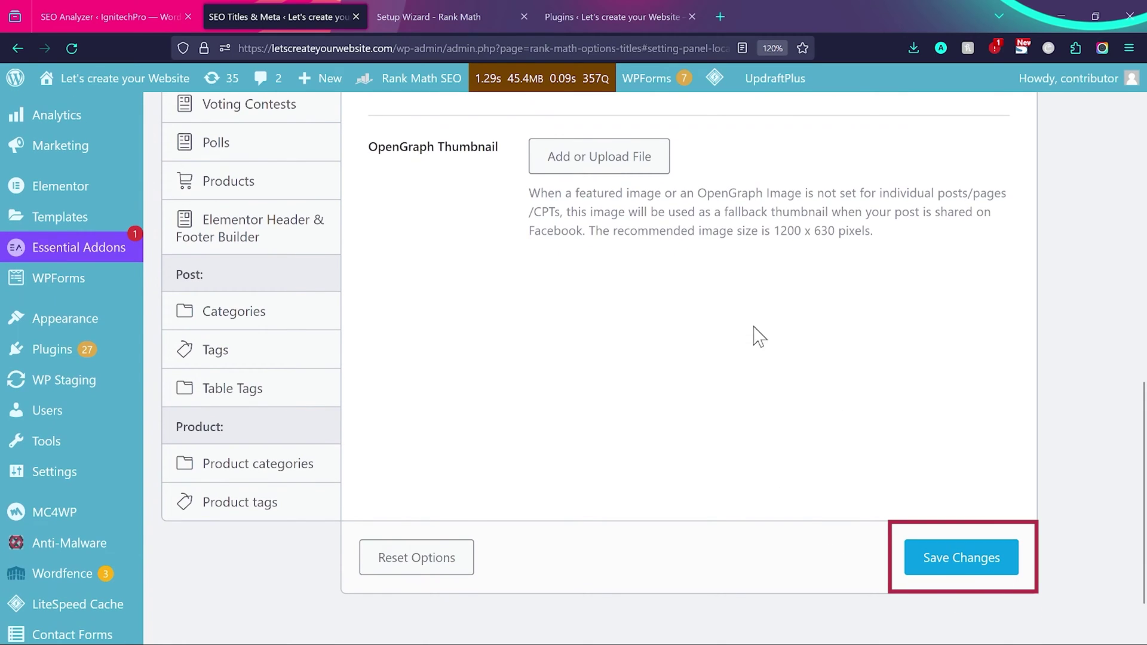
left_click(959, 565)
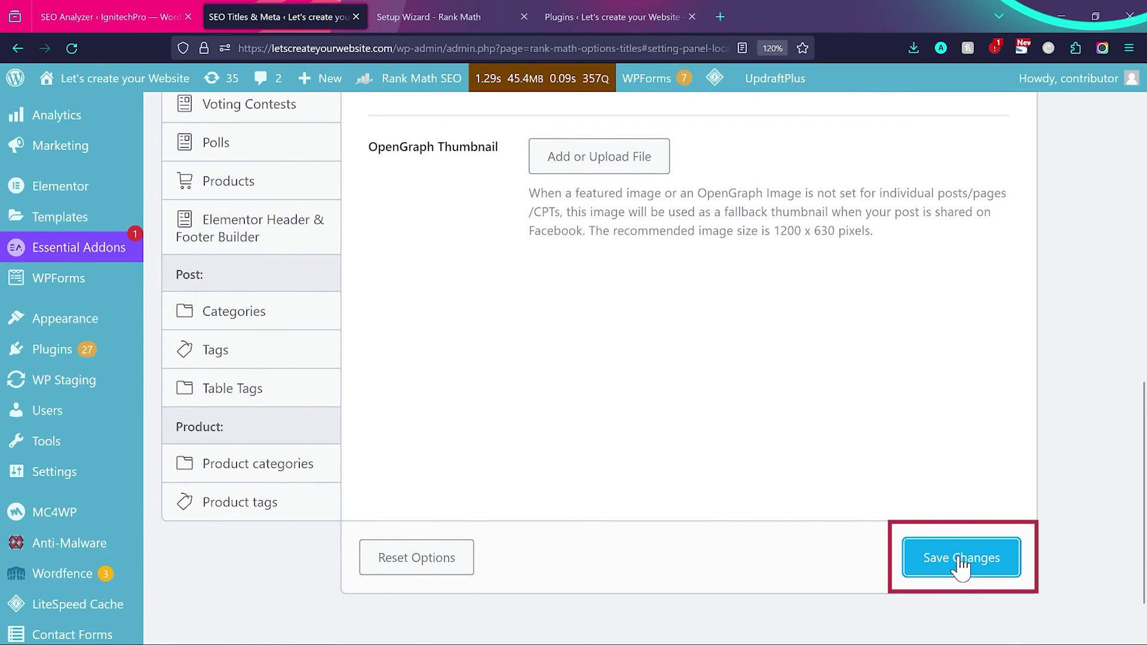
- Open the Local SEO settings and remove the stray backslashes from the Website Name
scroll(412, 337, "down", 3)
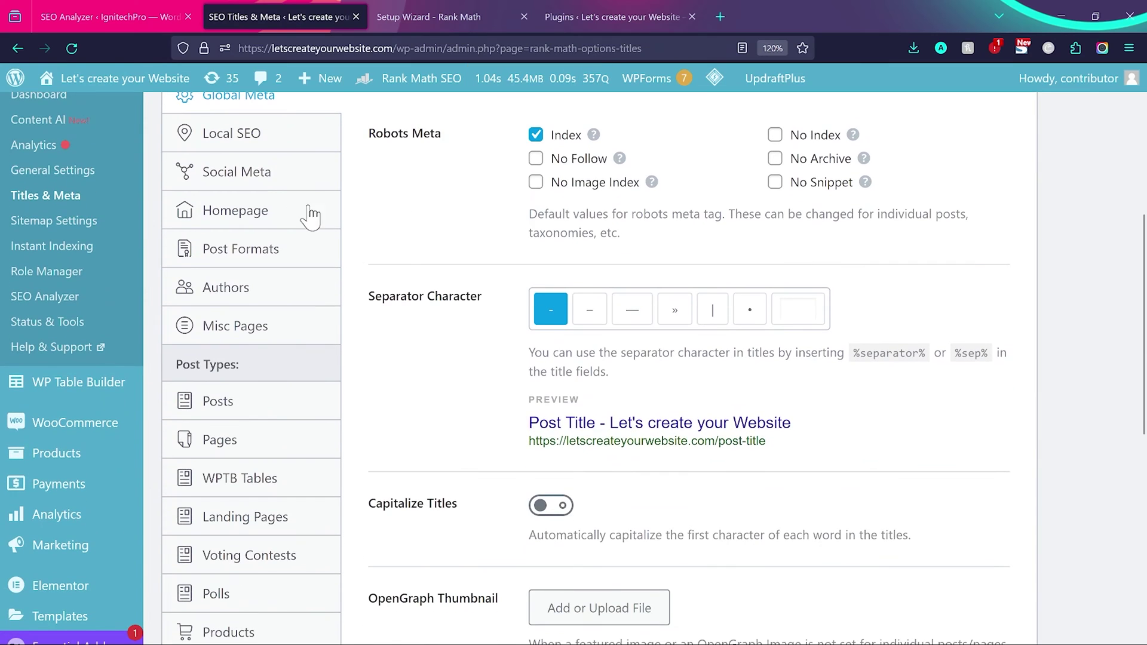
left_click(257, 139)
scroll(418, 257, "up", 1)
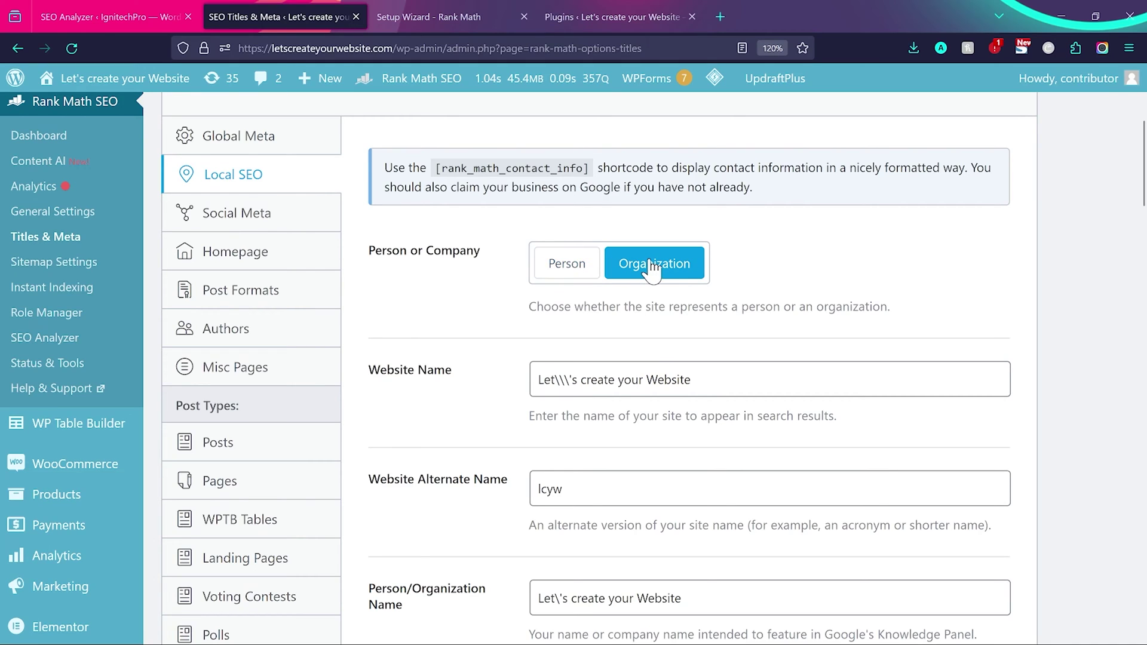
left_click(572, 393)
key("BackSpace")
key("BackSpace")
key("BackSpace")
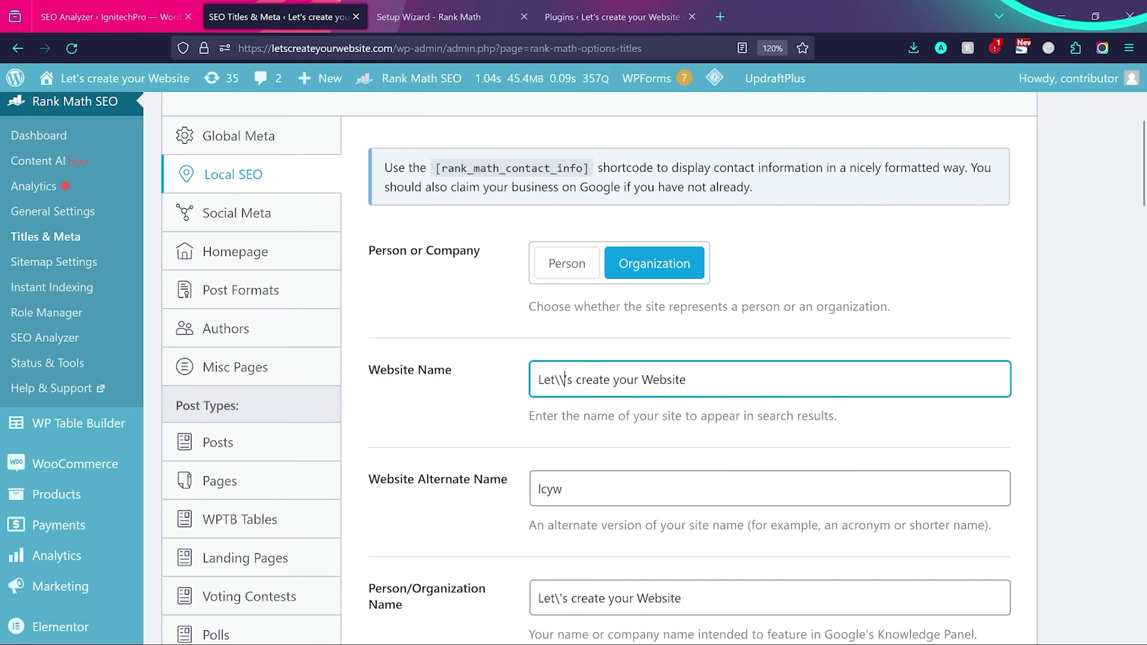
- Remove the Tuesday through Sunday entries from the Opening Hours, keeping only Monday
scroll(485, 328, "down", 2)
scroll(484, 327, "down", 5)
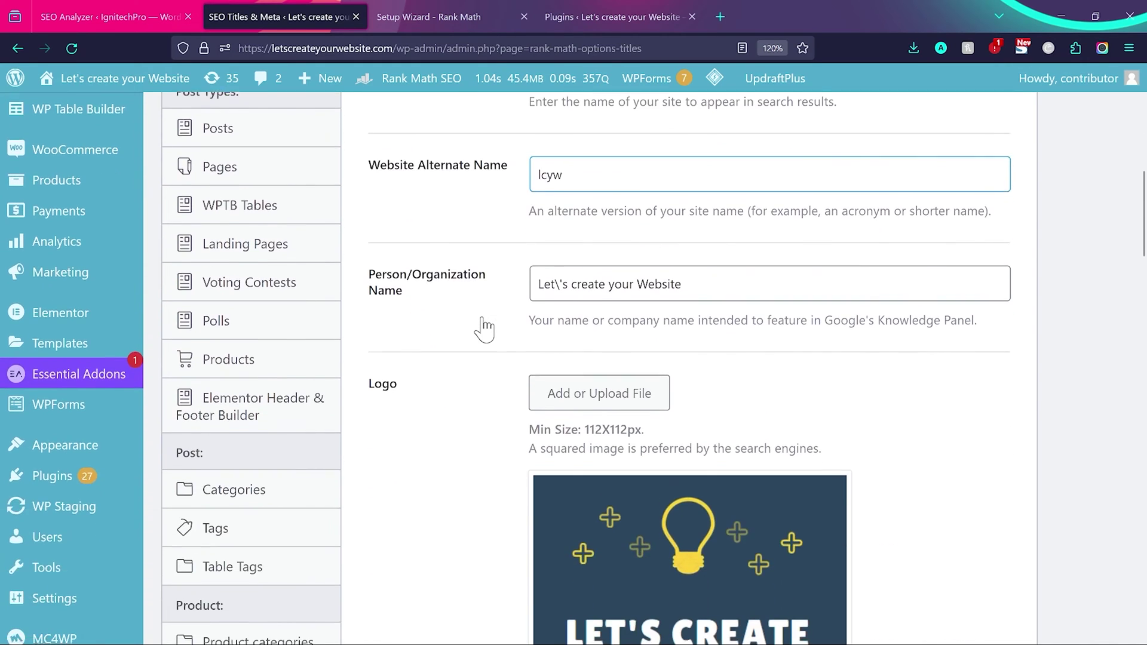
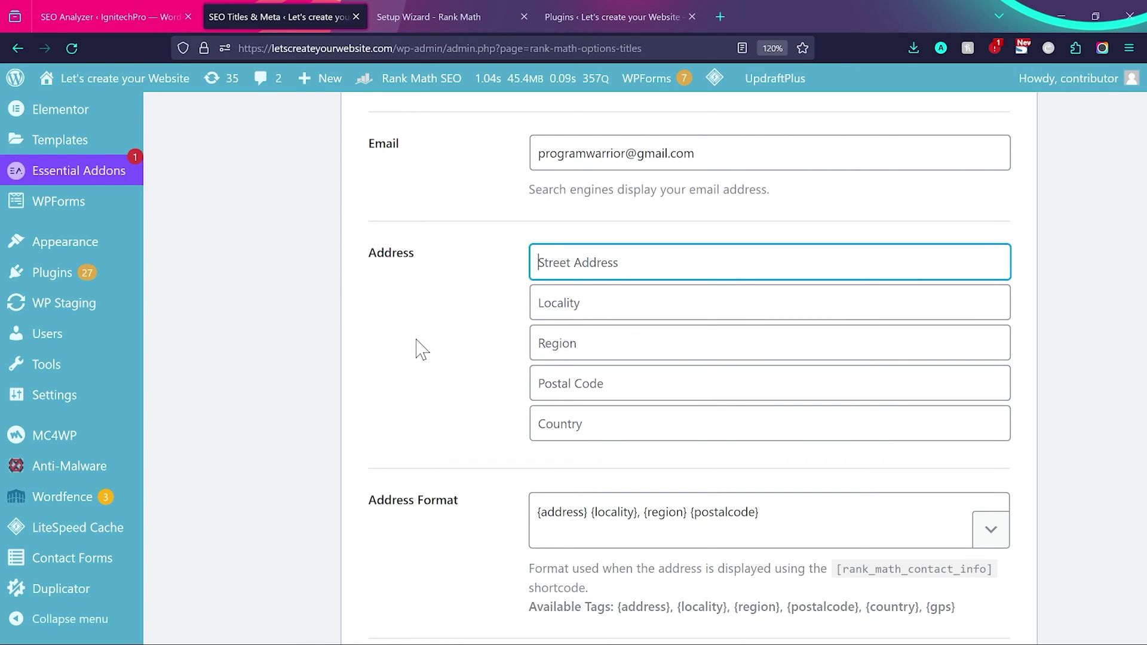
scroll(514, 347, "down", 10)
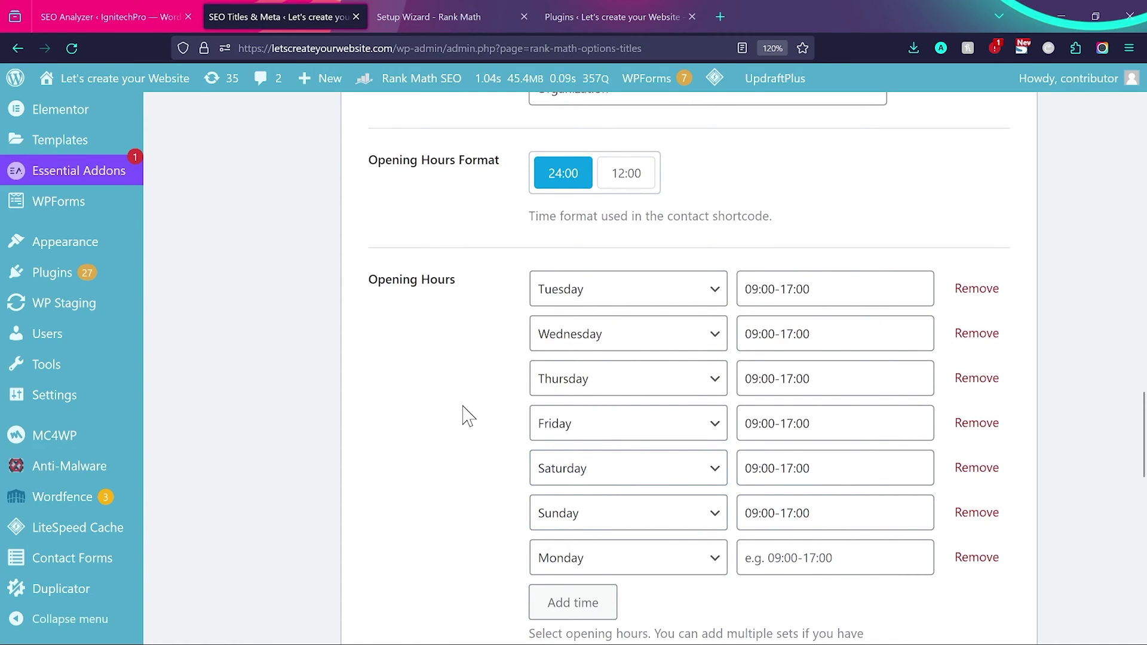
left_click(974, 292)
left_click(982, 299)
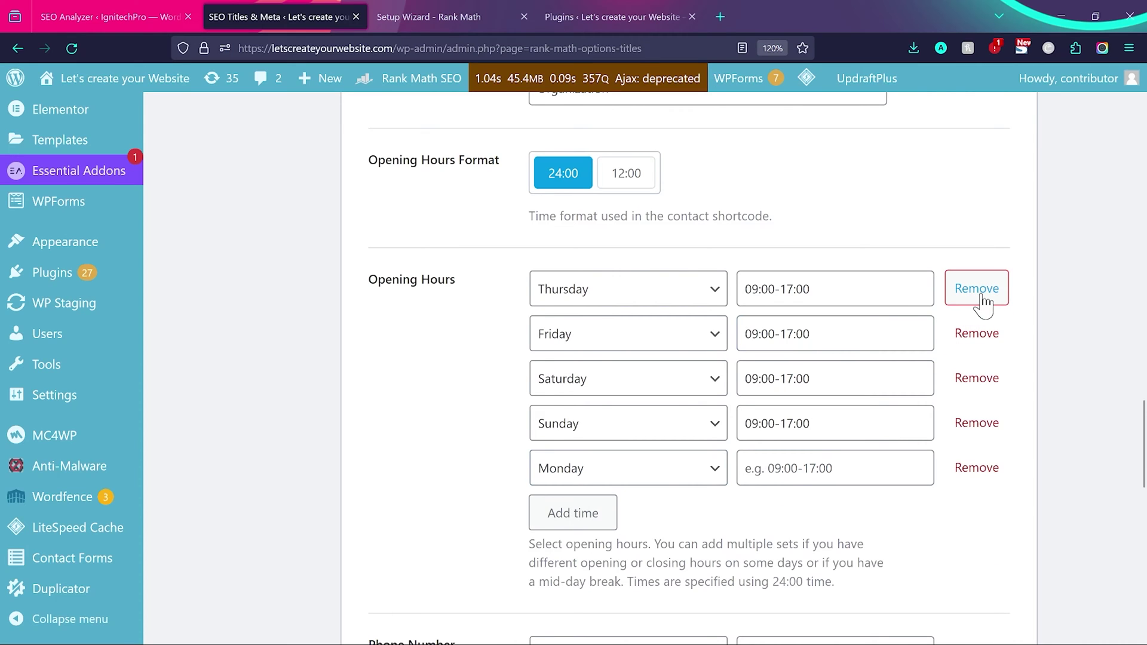
left_click(980, 293)
left_click(979, 292)
left_click(980, 293)
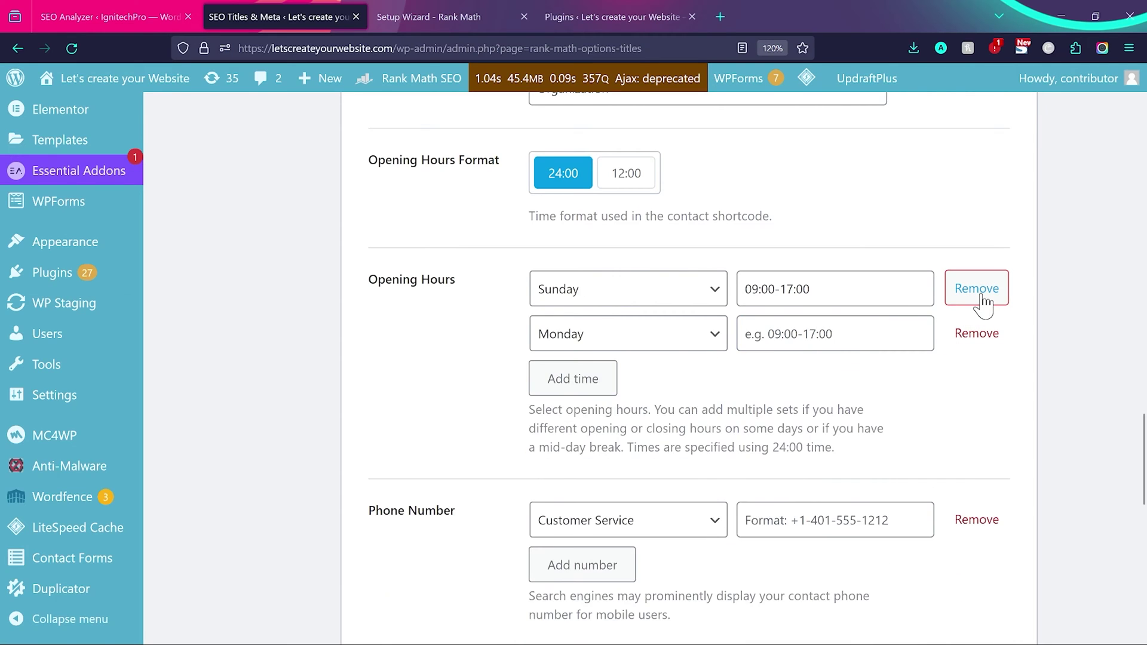
left_click(980, 292)
- Add a second Opening Hours entry and set its day to Tuesday
left_click(582, 340)
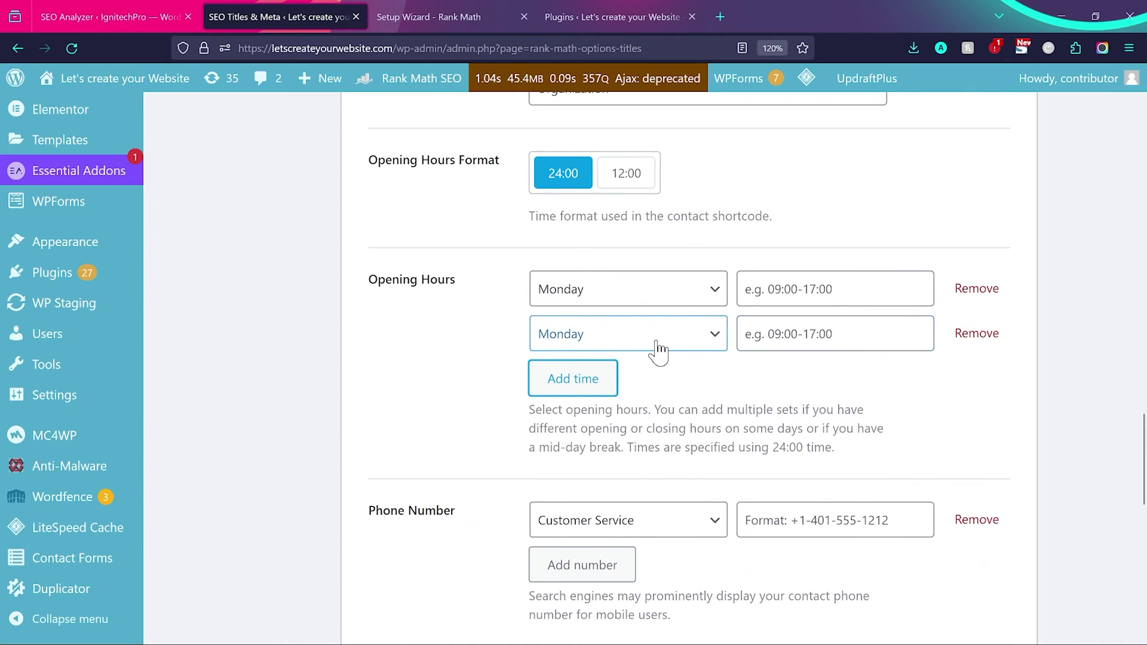
left_click(690, 344)
left_click(616, 397)
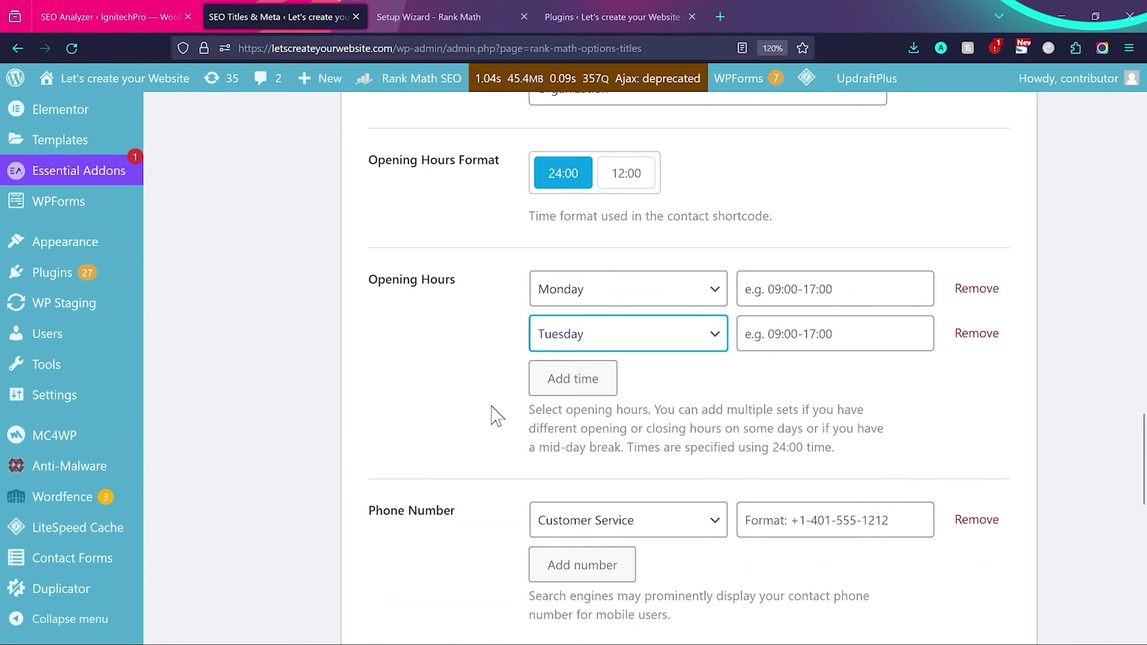
- Search for "abou" in the About Page setting and select About Us as the page
scroll(496, 412, "down", 4)
scroll(837, 304, "down", 3)
left_click(622, 294)
scroll(625, 302, "down", 1)
left_click(622, 307)
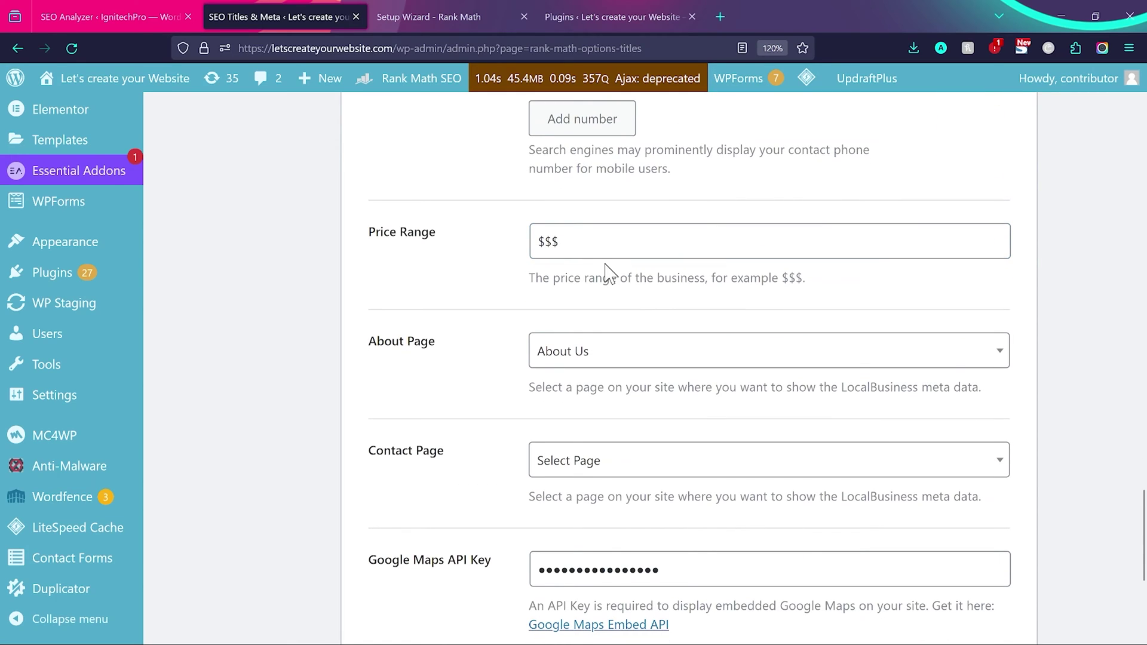
scroll(601, 252, "down", 1)
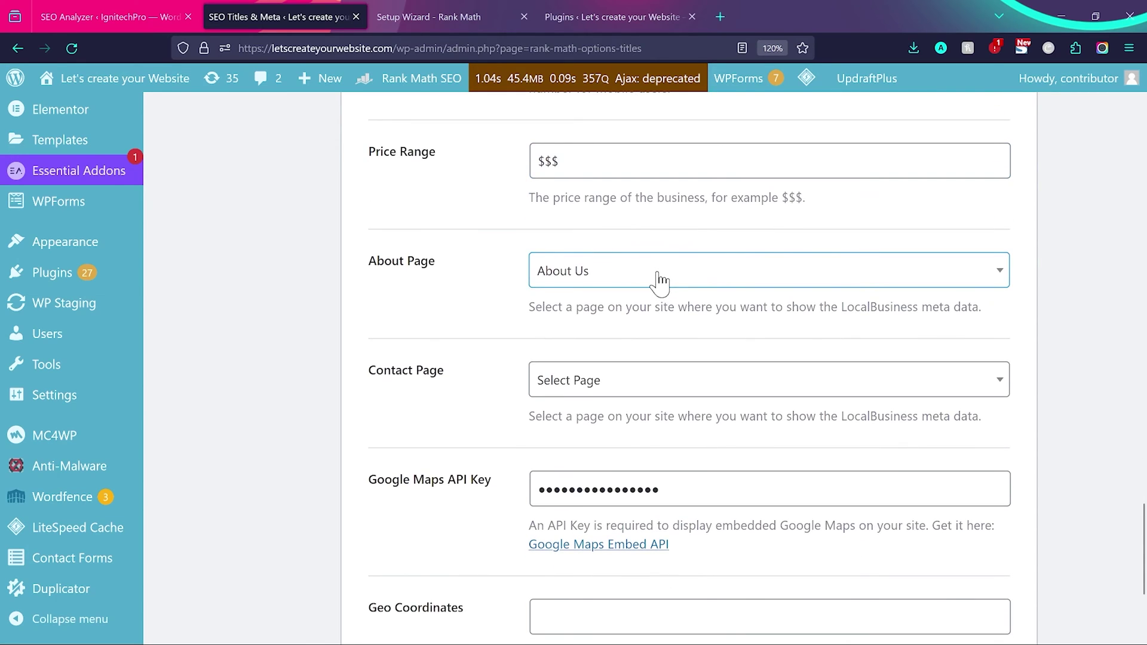
left_click(655, 276)
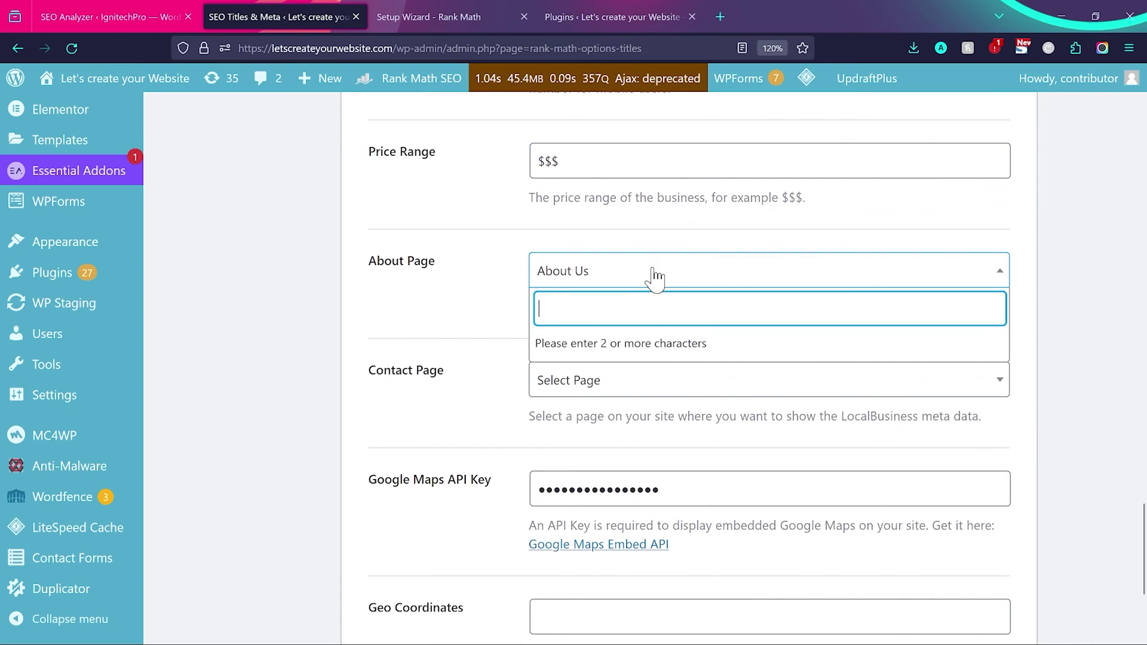
type("abou")
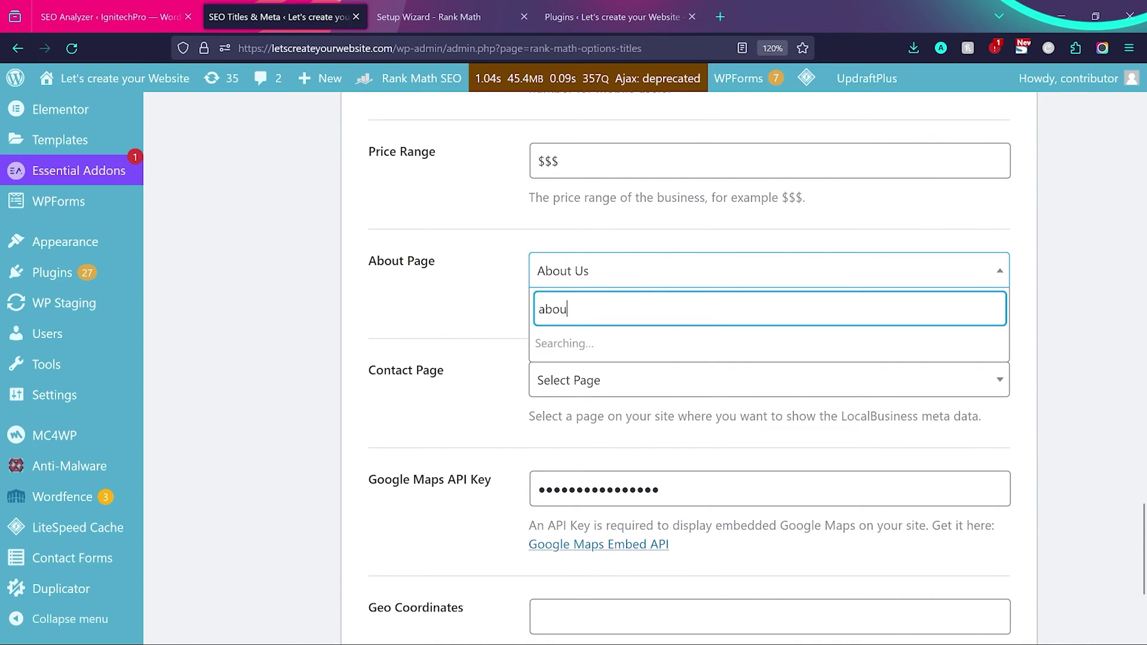
left_click(576, 341)
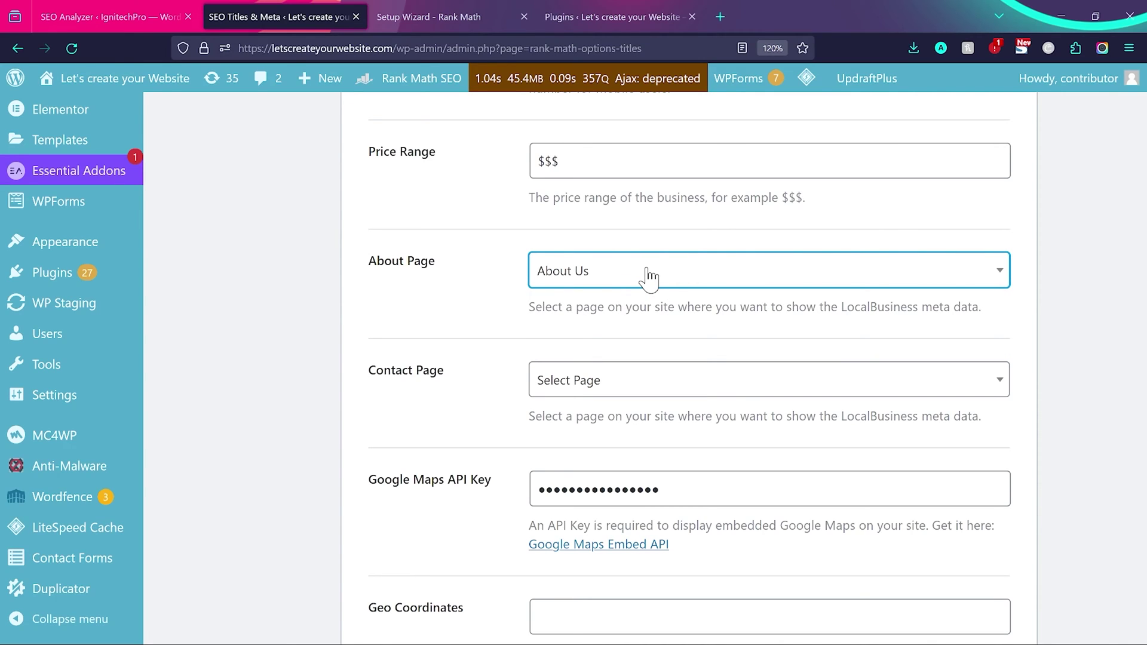
- Try to find the site's contact page by searching for "con" in the Contact Page setting
left_click(641, 389)
type("co")
key("BackSpace")
key("BackSpace")
type("c")
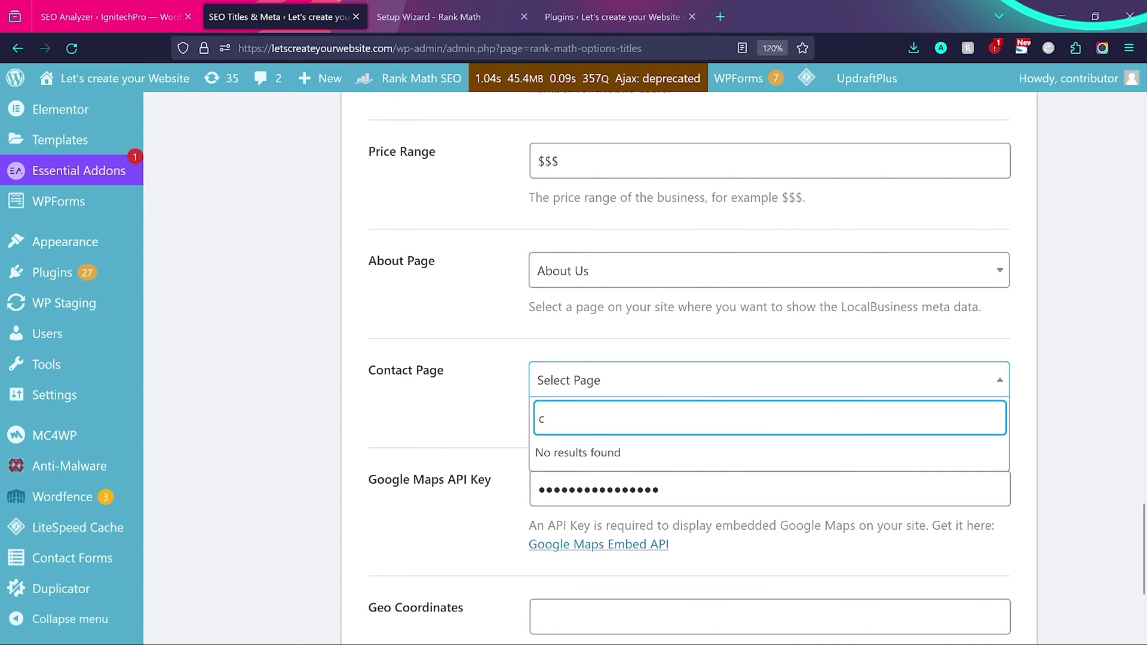
type("on")
left_click(478, 419)
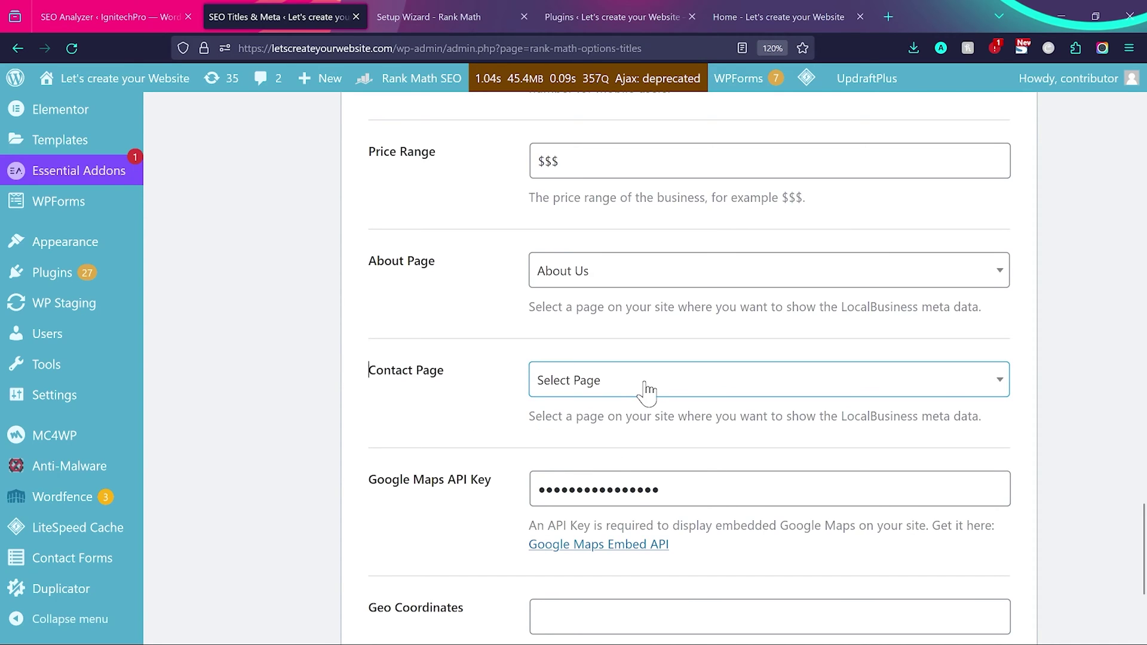
- Review the Google Maps API Key and Geo Coordinates settings and save the Local SEO changes
scroll(494, 420, "down", 3)
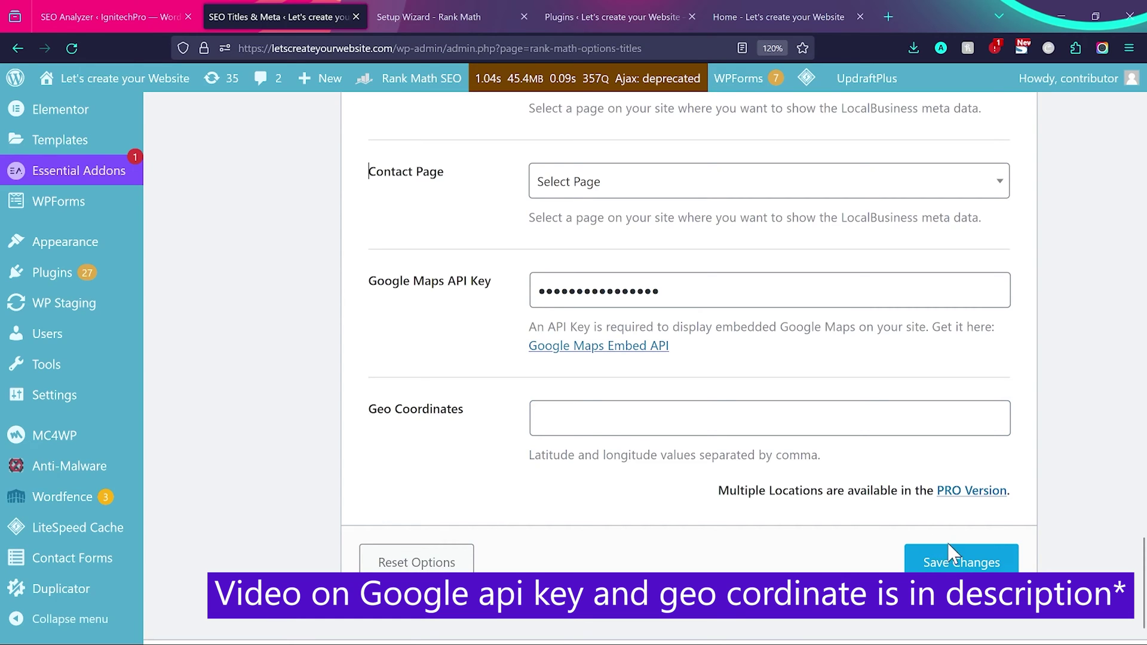
left_click(952, 562)
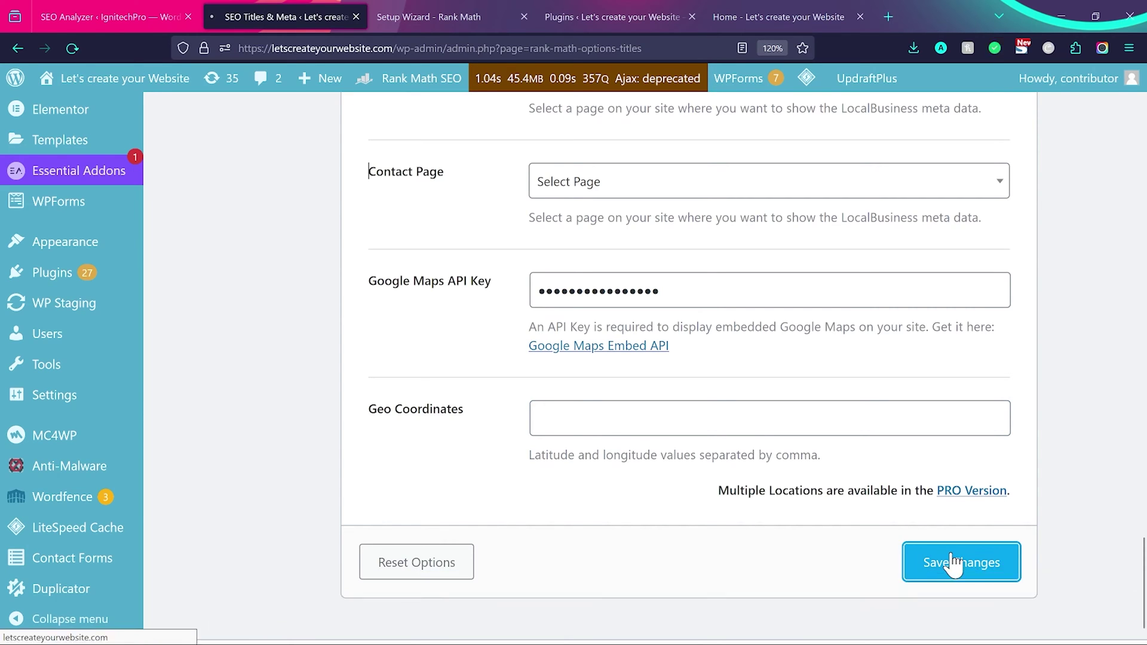
- Open the Social Meta settings and review the Facebook, Twitter Username and Additional Profiles fields
left_click(292, 185)
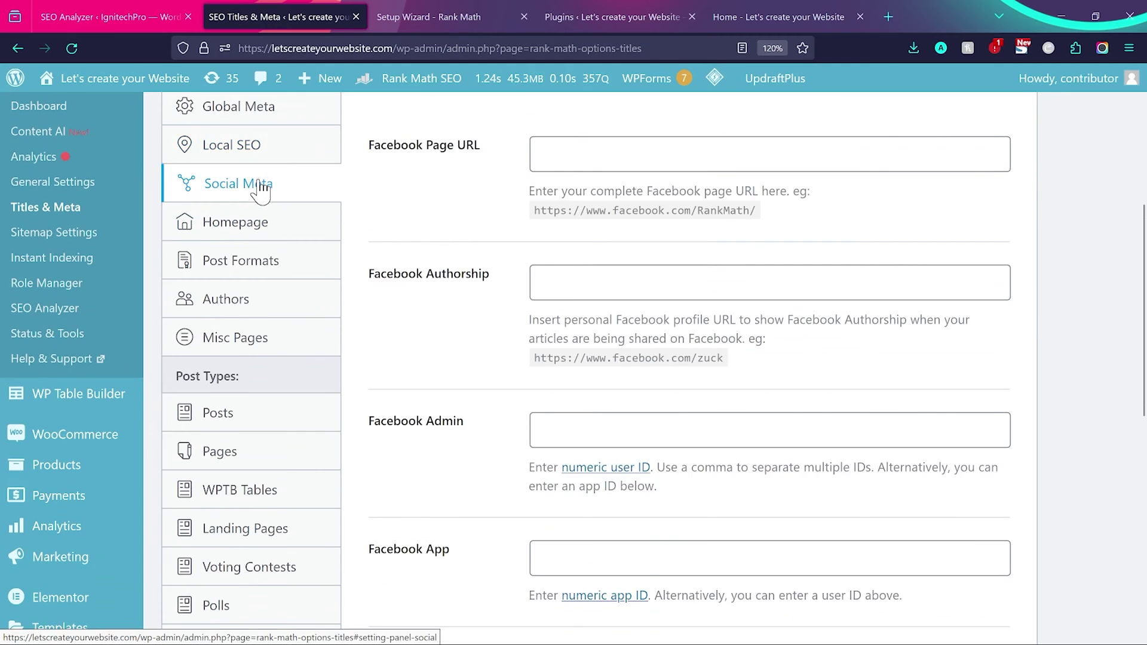
left_click(610, 247)
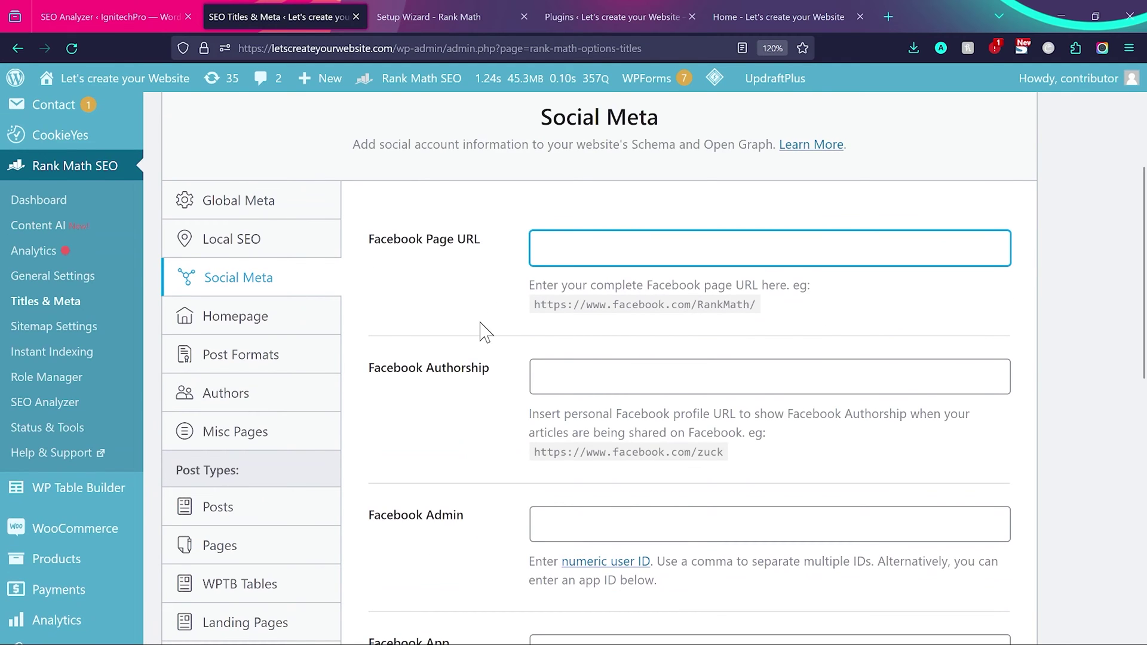
scroll(485, 332, "down", 3)
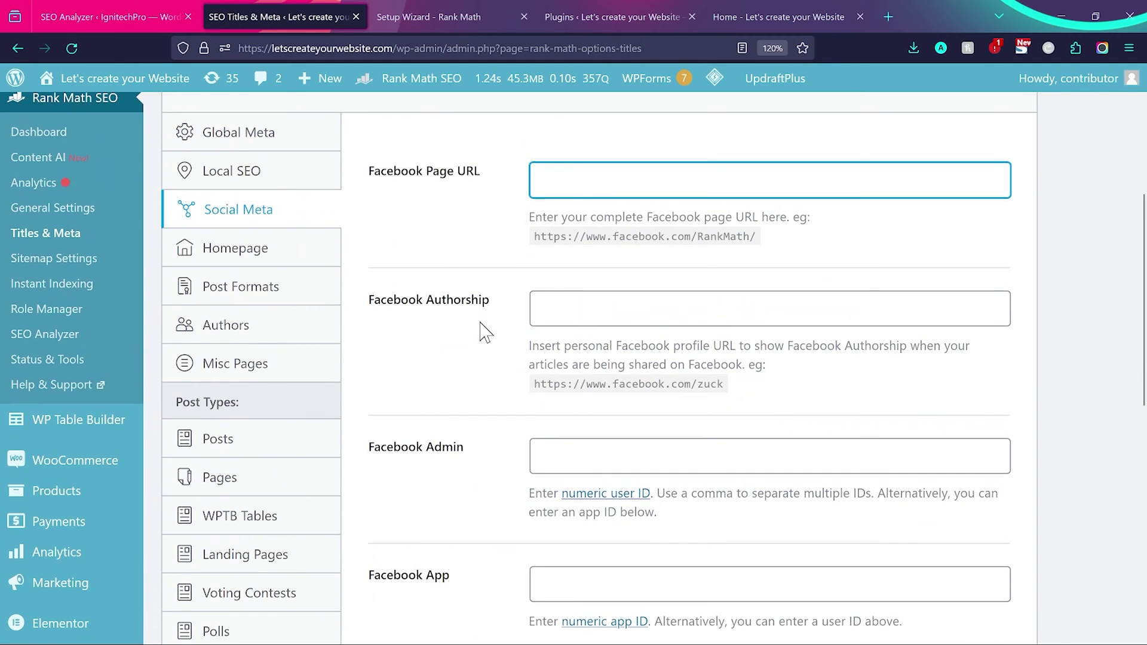
scroll(485, 332, "down", 1)
scroll(482, 328, "up", 2)
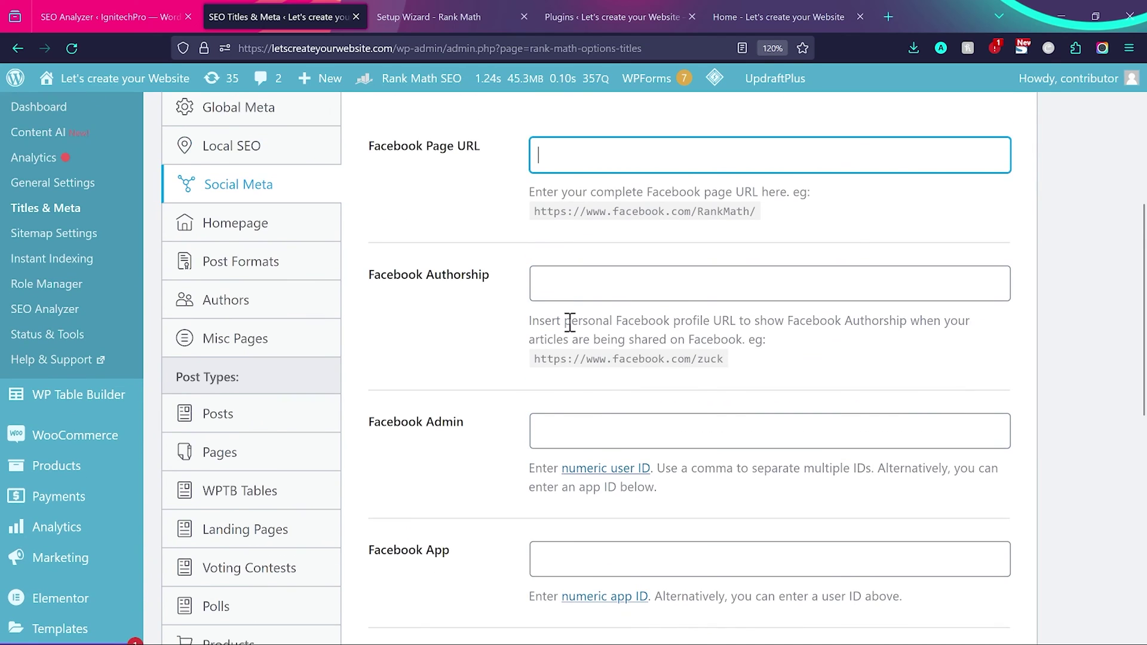
scroll(593, 423, "down", 9)
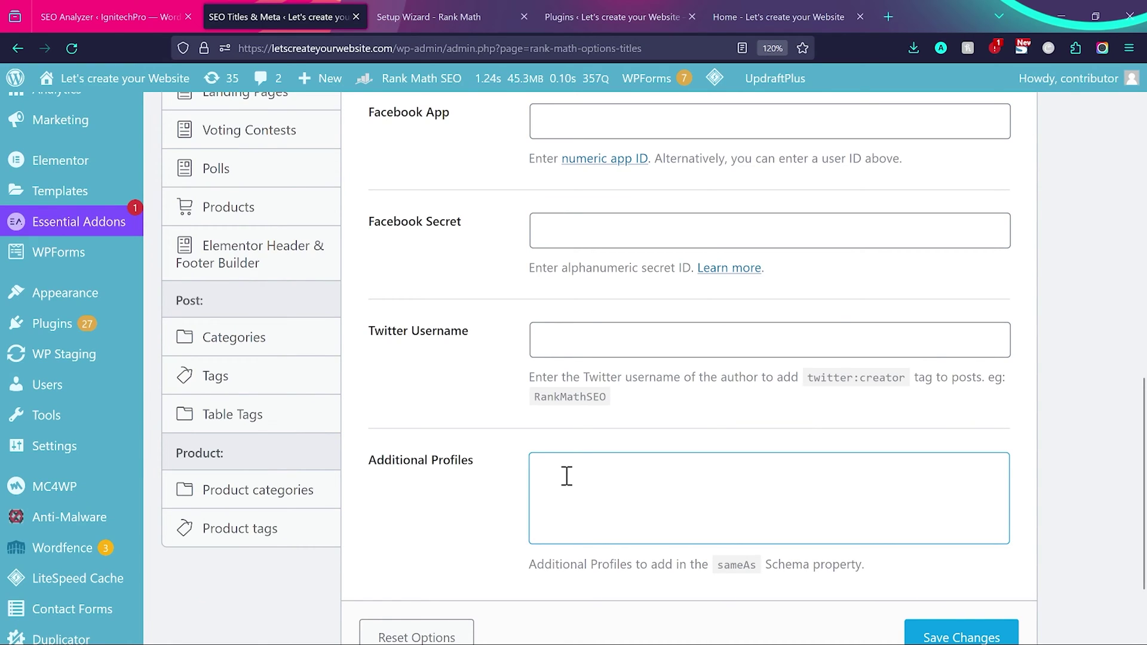
- Review the Homepage settings and the archive title and description templates for Post Formats
scroll(460, 361, "up", 11)
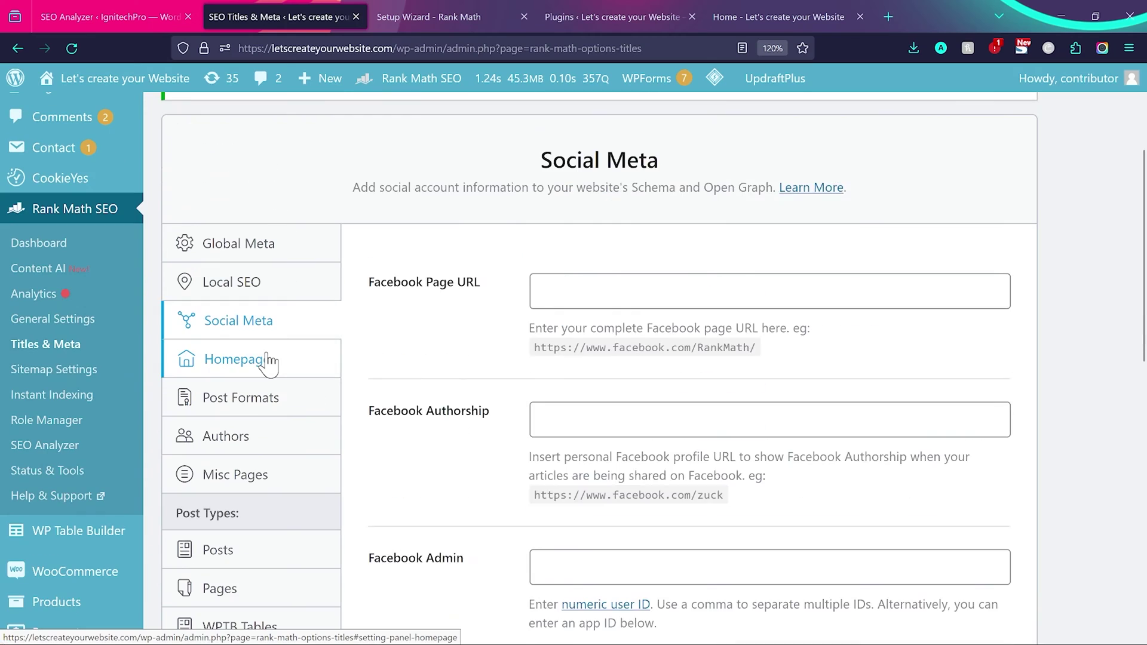
left_click(264, 361)
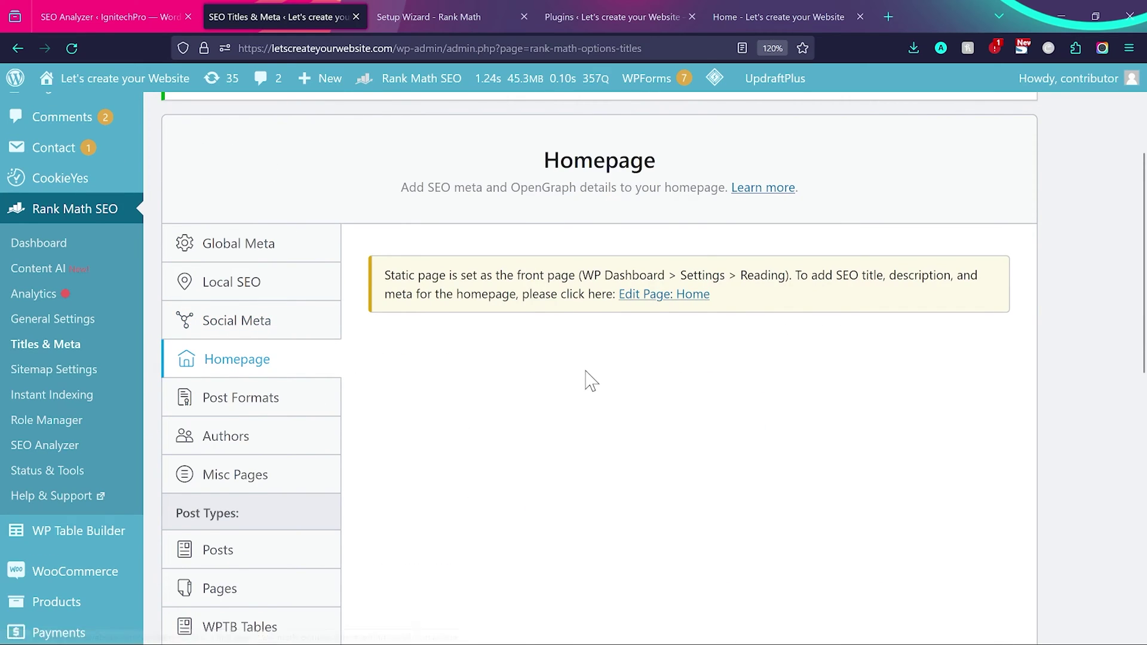
scroll(589, 381, "down", 1)
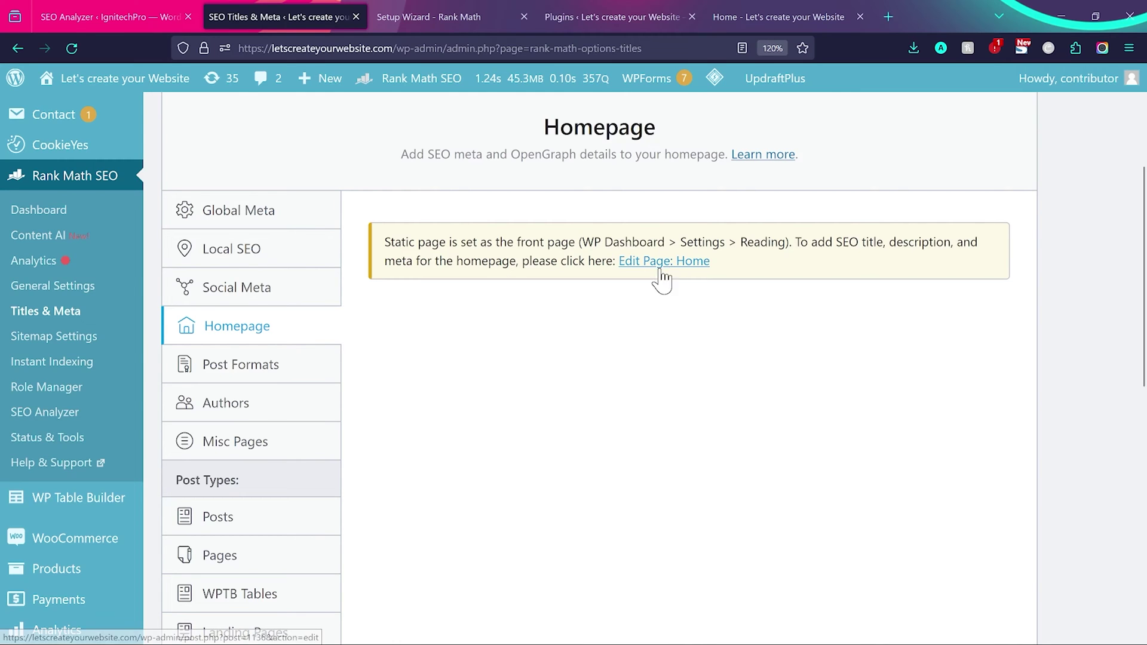
left_click(279, 371)
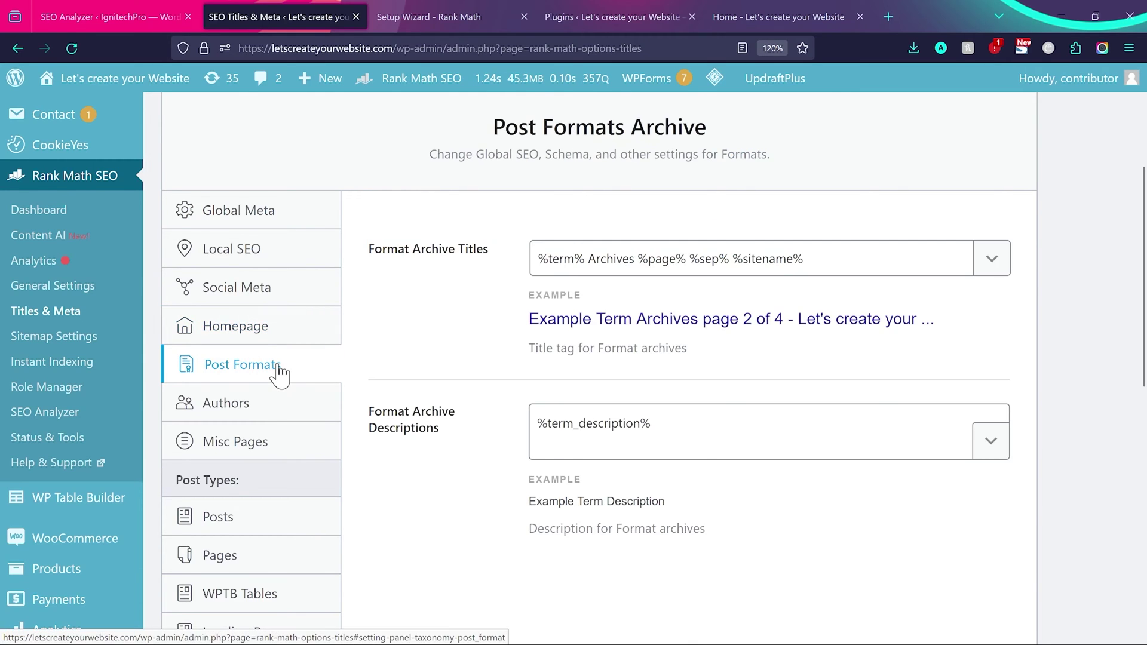
scroll(281, 367, "down", 1)
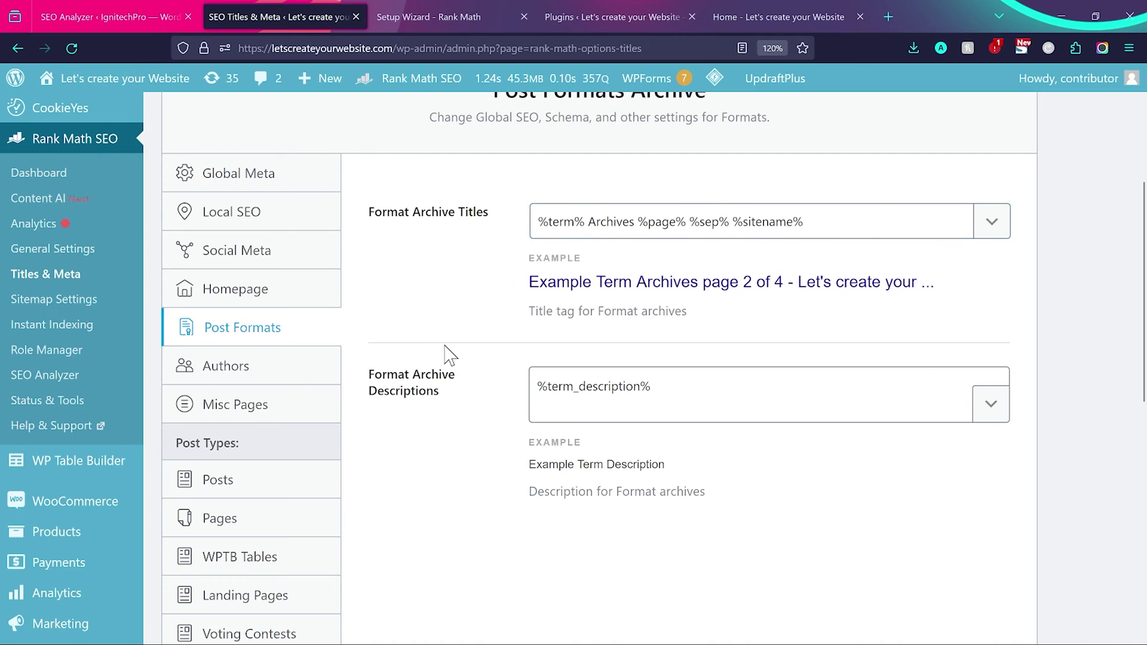
scroll(451, 355, "down", 2)
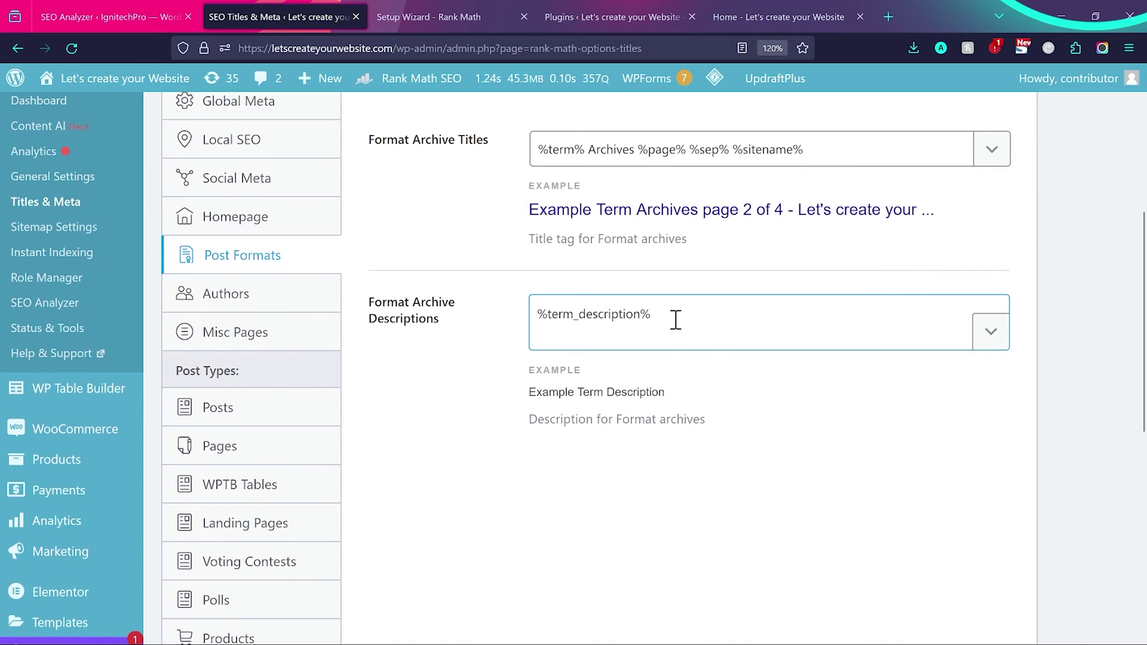
- Check the Author Archives setting under Authors and set Date Archives to Disabled under Misc Pages
left_click(263, 294)
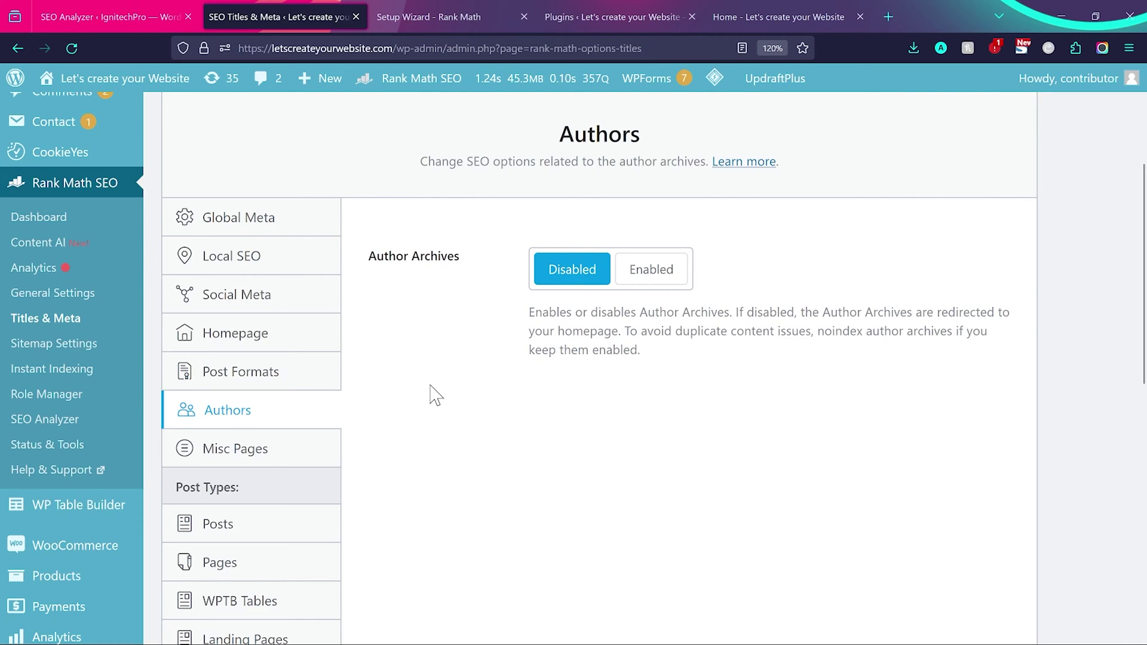
scroll(433, 394, "down", 3)
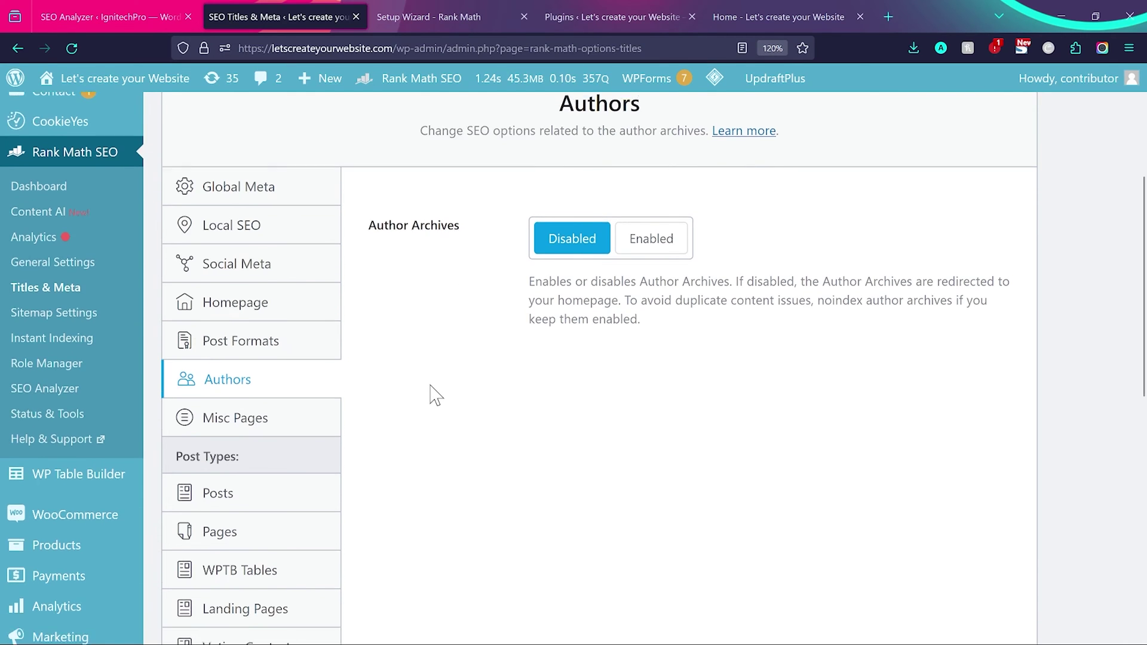
left_click(288, 356)
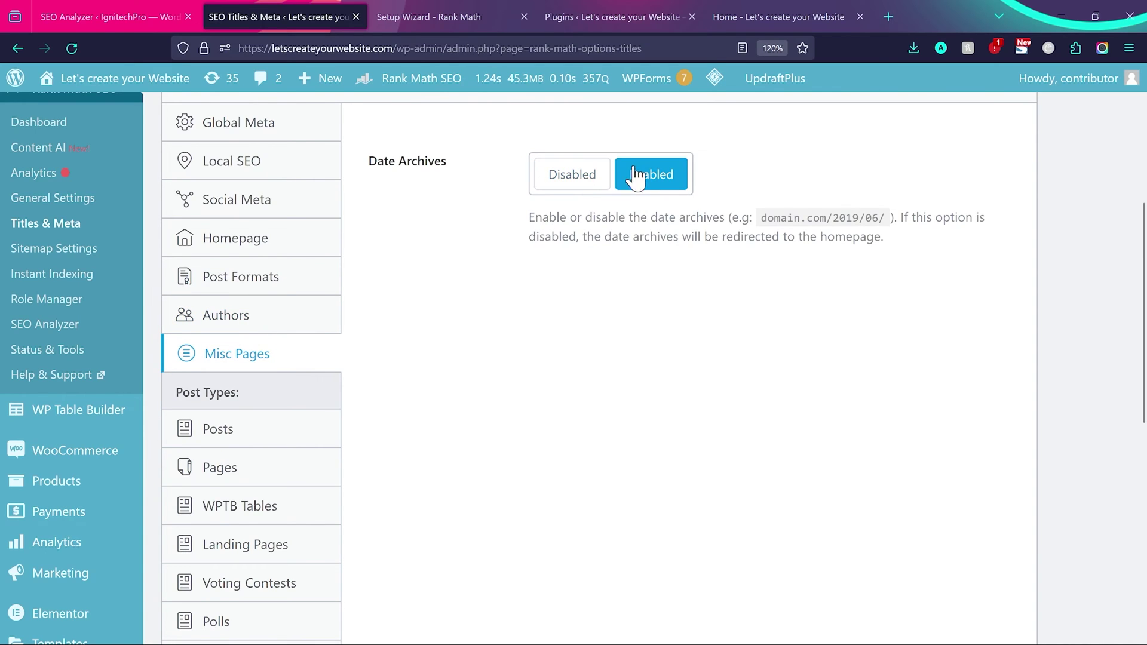
left_click(553, 179)
- Remove the %page% variable from the Single Post Title template under the Posts post type
scroll(435, 289, "down", 5)
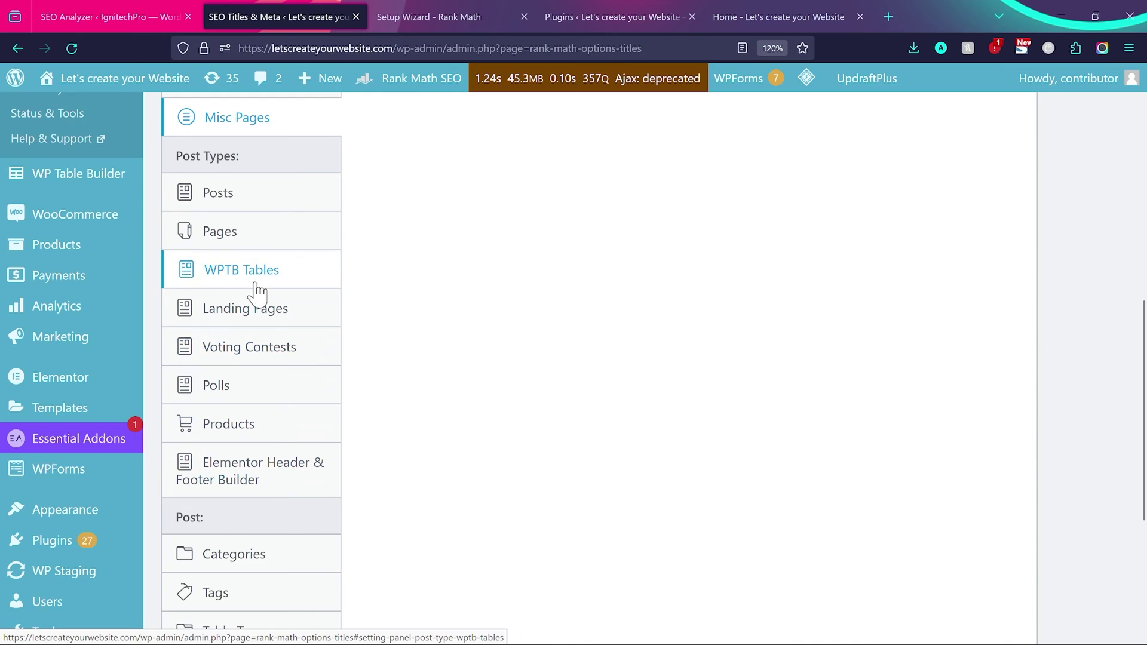
left_click(269, 202)
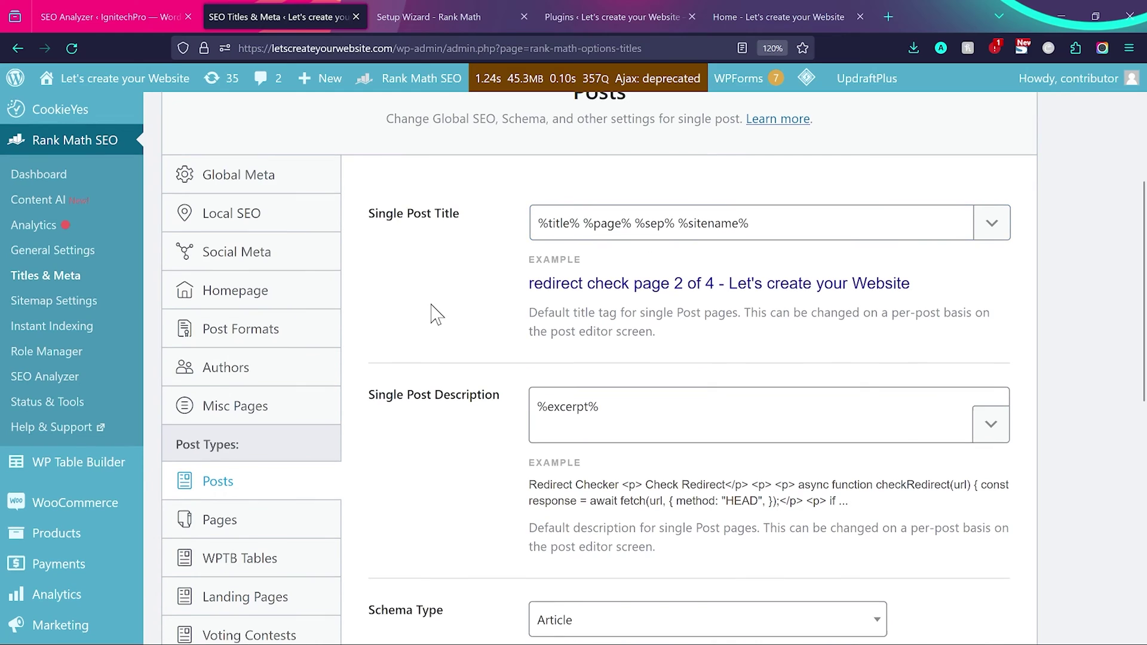
scroll(490, 256, "down", 1)
left_click_drag(584, 210, 632, 207)
key("BackSpace")
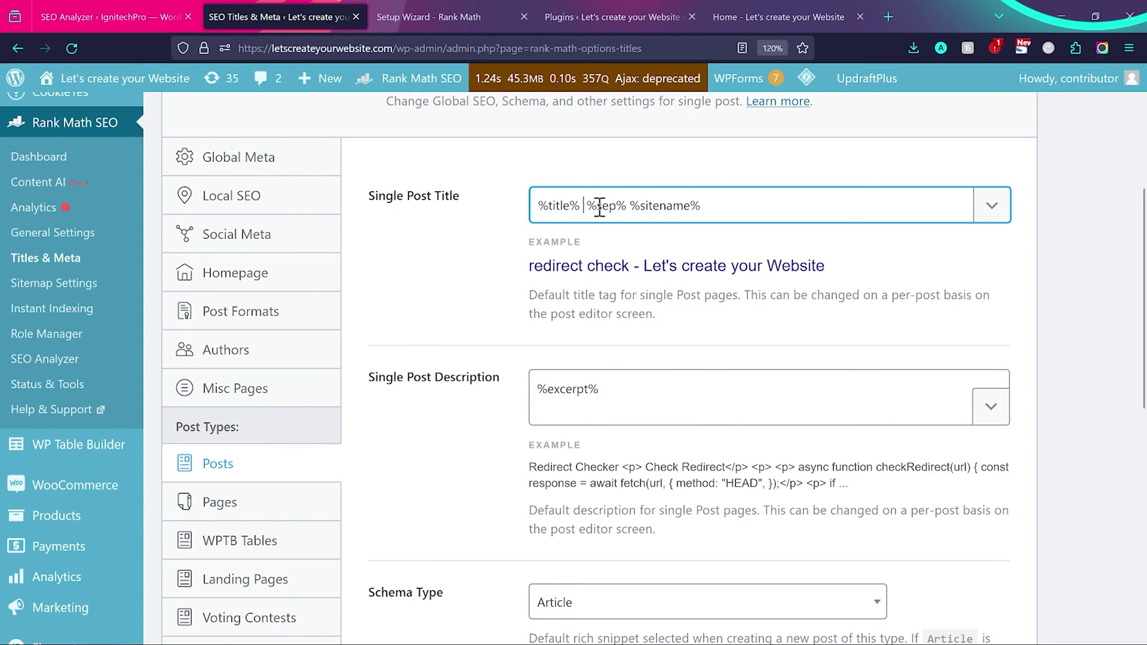
- Review the Single Post Description, Schema Type and Article Type settings for Posts
scroll(389, 326, "down", 1)
left_click(389, 326)
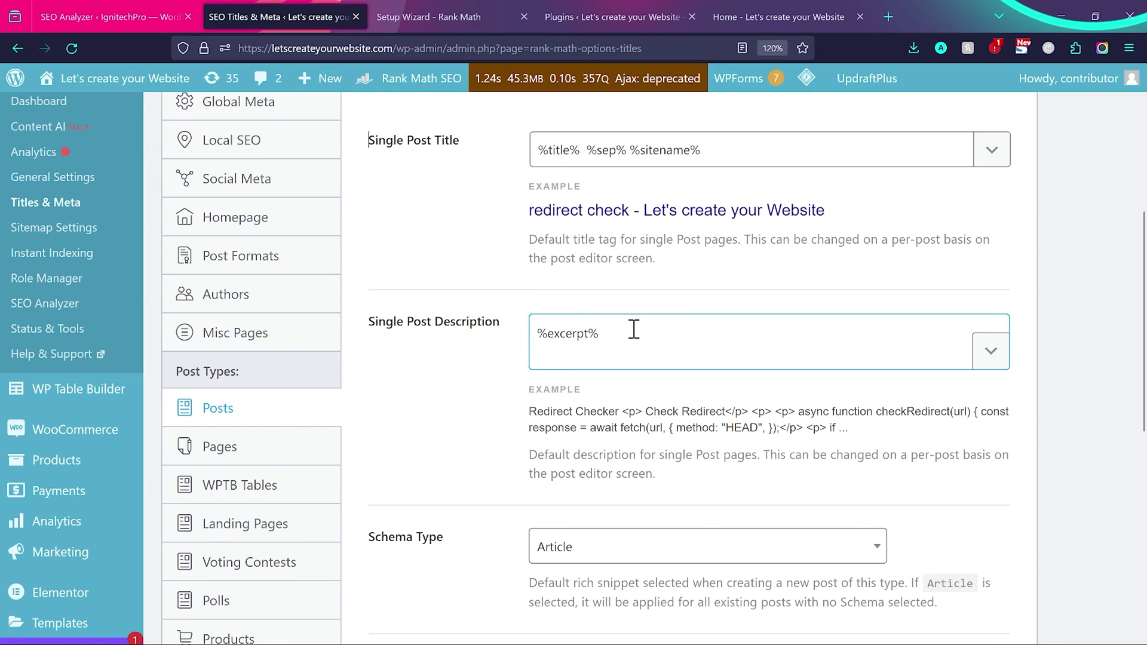
left_click(488, 370)
scroll(473, 374, "down", 3)
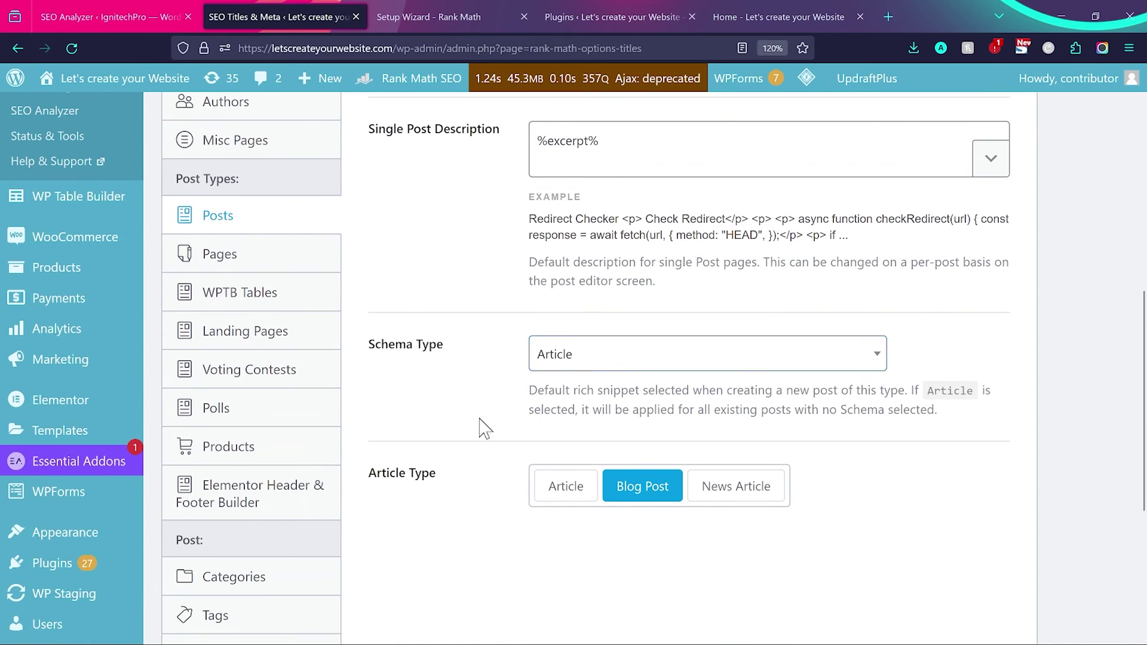
scroll(482, 429, "down", 2)
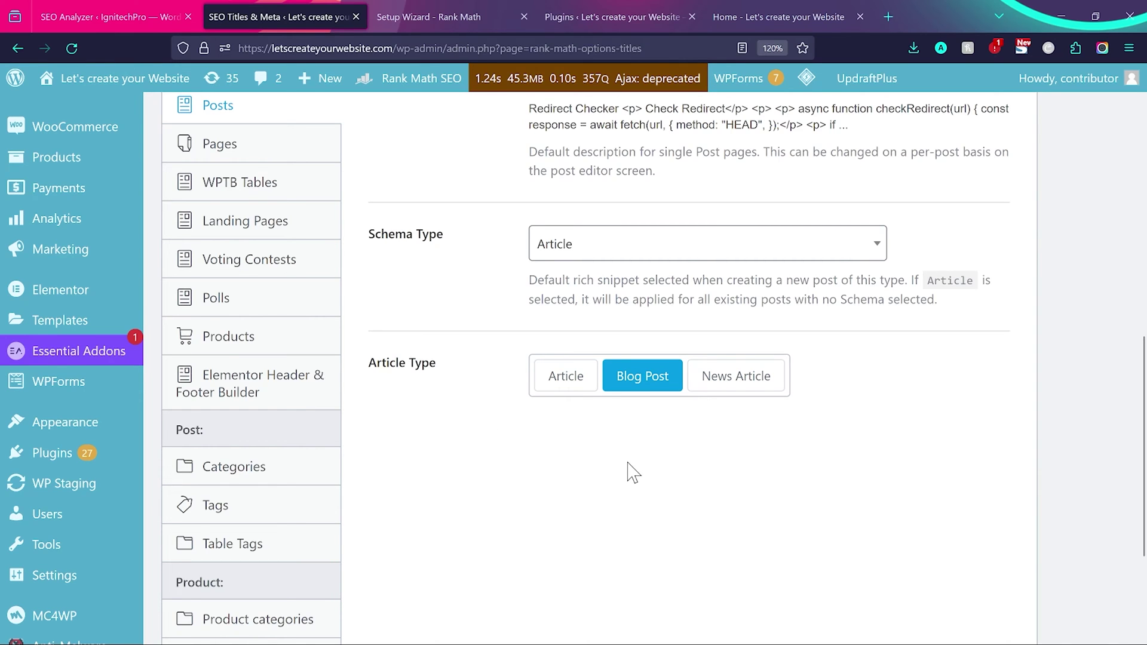
scroll(633, 472, "down", 3)
- Set the Single Page Title template under Pages to %title% %sep% %sitename% by removing the %page% variable
scroll(446, 414, "up", 5)
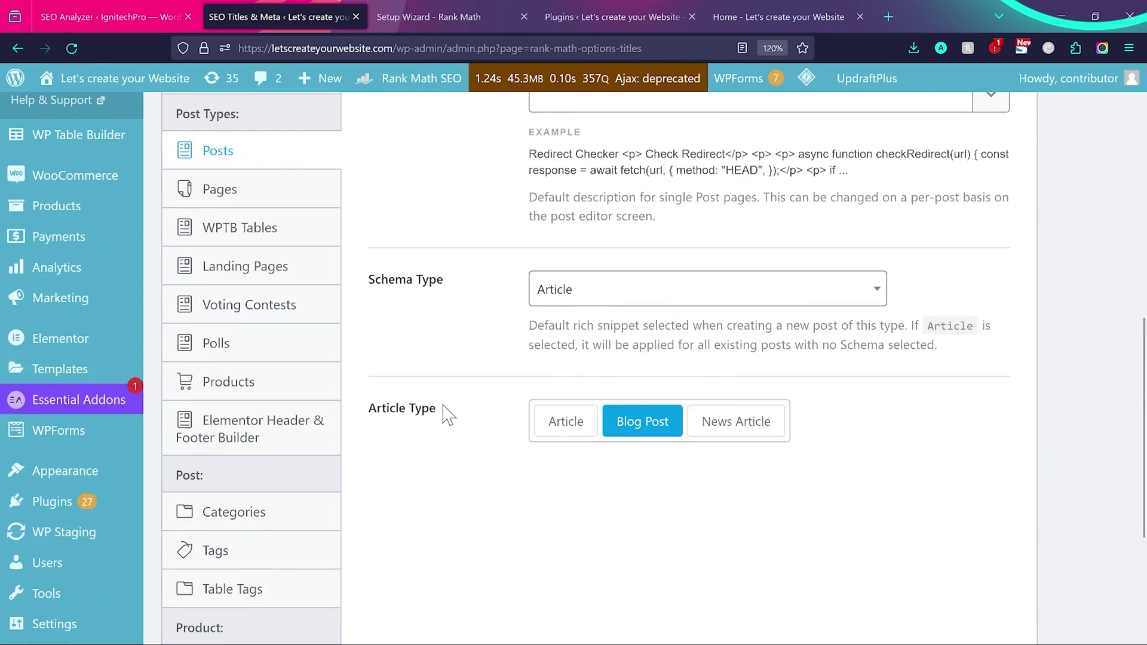
left_click(285, 364)
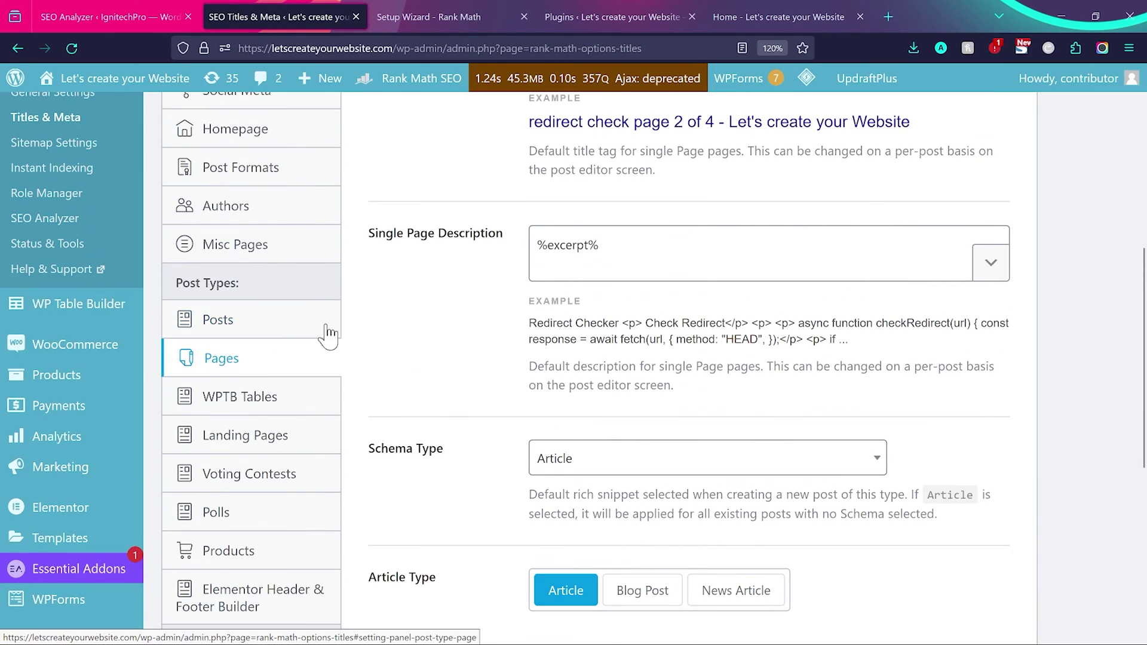
scroll(478, 276, "up", 2)
scroll(478, 276, "up", 2)
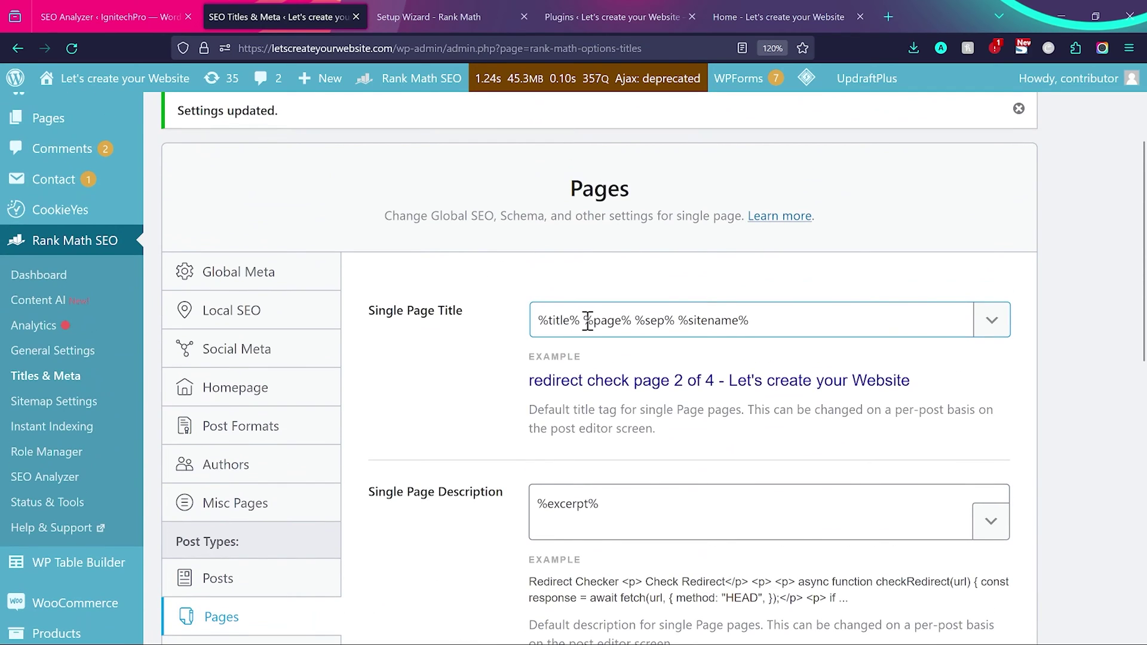
left_click_drag(585, 320, 631, 320)
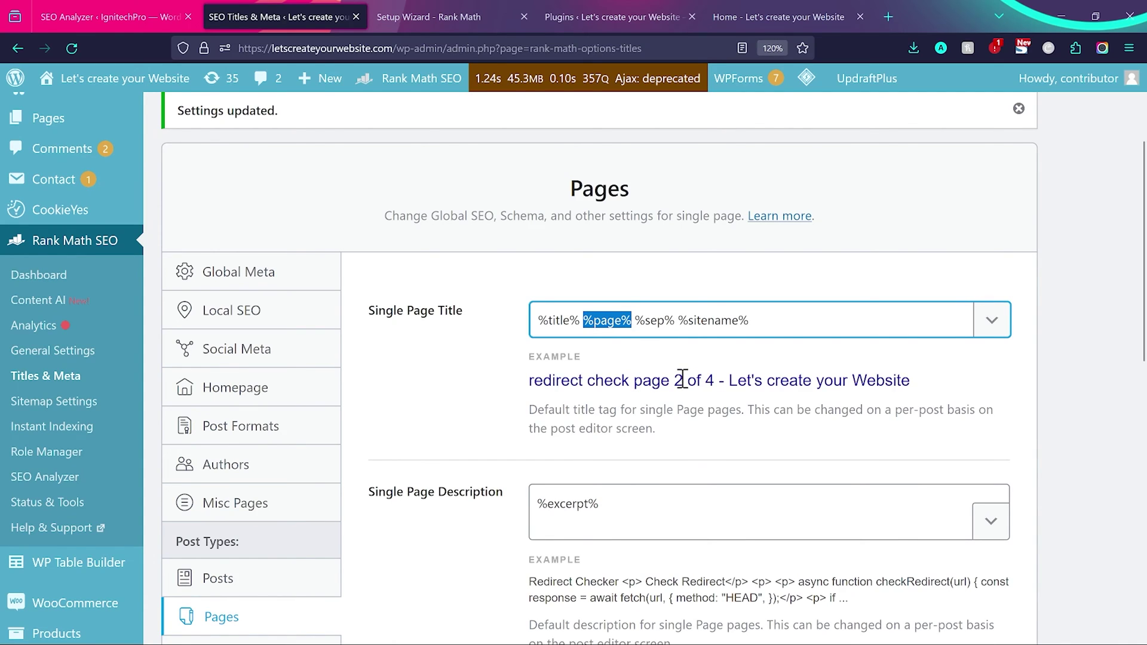
key("BackSpace")
key("BackSpace")
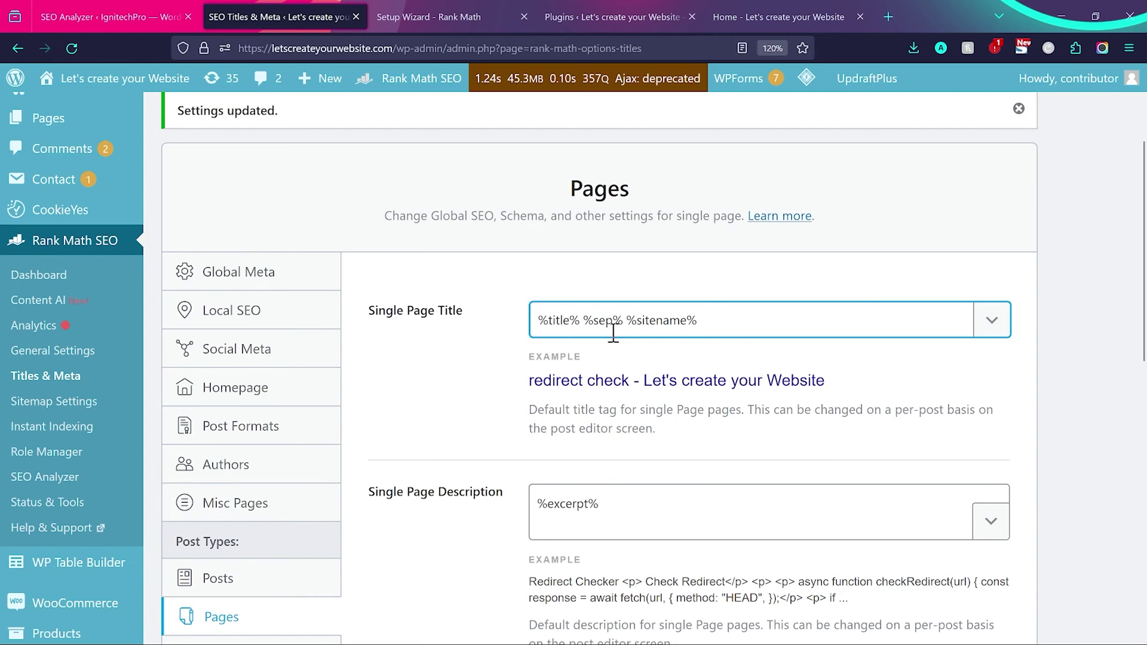
- Review the remaining Pages settings and the title, description and Schema Type settings for WPTB Tables
scroll(394, 386, "down", 4)
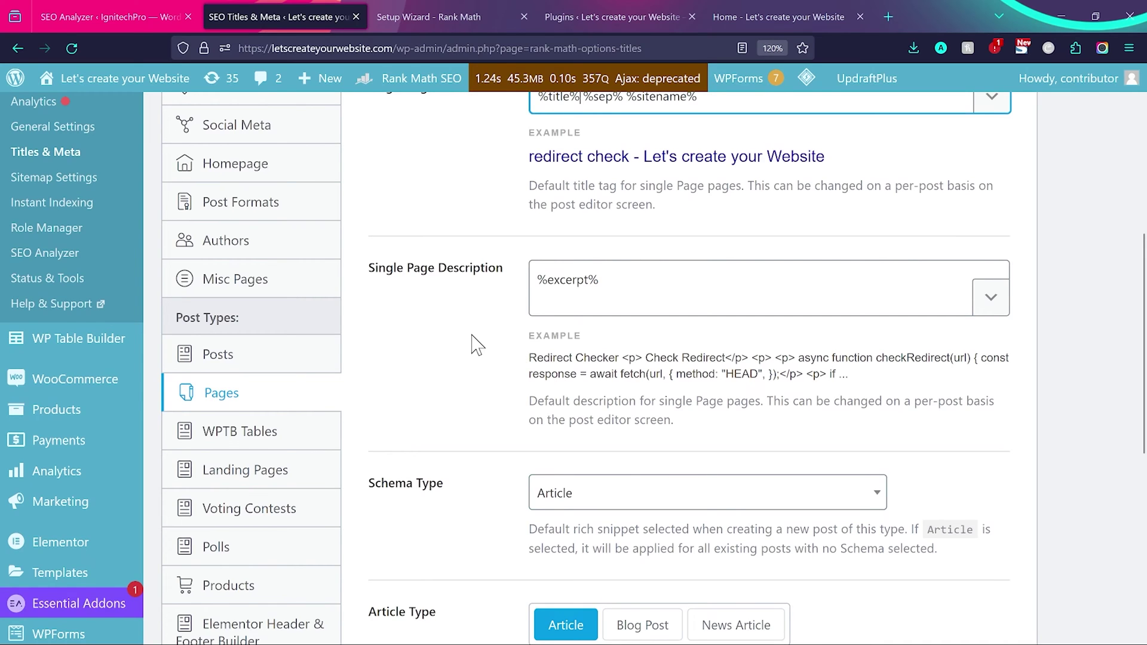
scroll(376, 394, "up", 1)
left_click(276, 445)
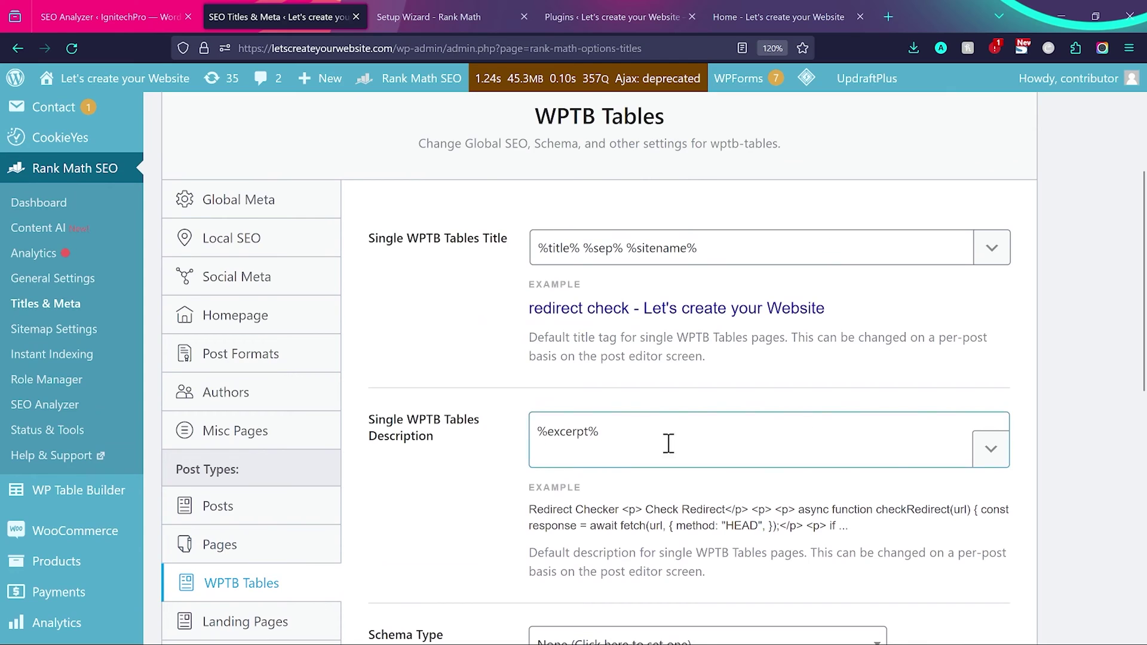
scroll(391, 375, "down", 4)
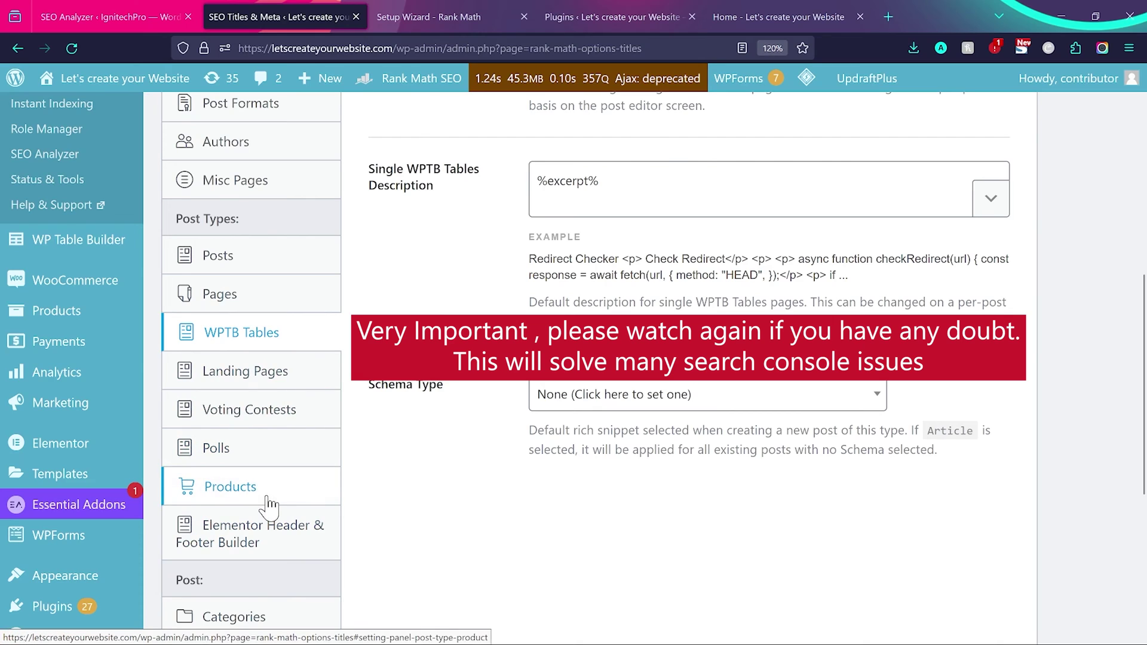
left_click(262, 375)
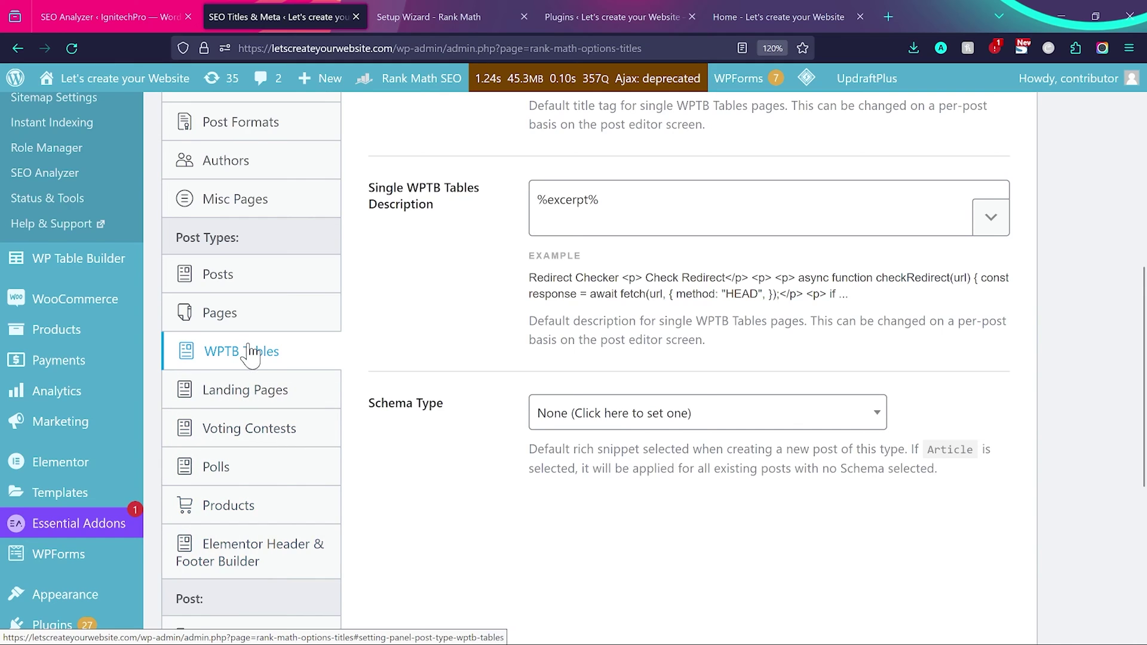
scroll(287, 299, "up", 2)
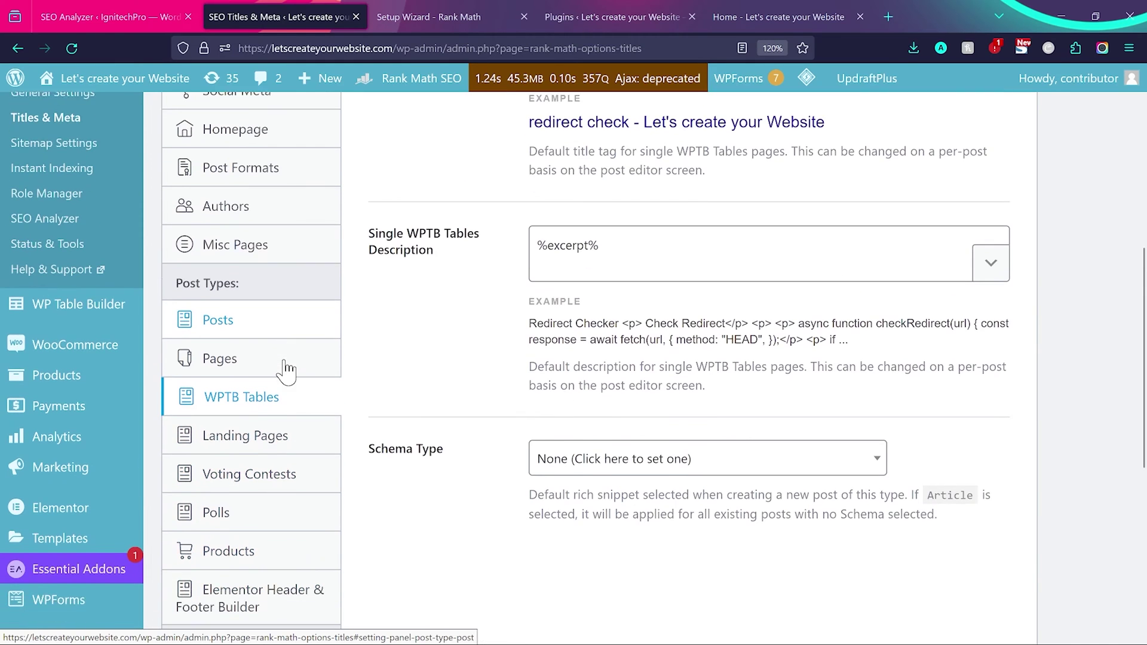
- Open Sitemap Settings and review the Images in Sitemaps and Include Featured Images options under General
scroll(285, 295, "up", 2)
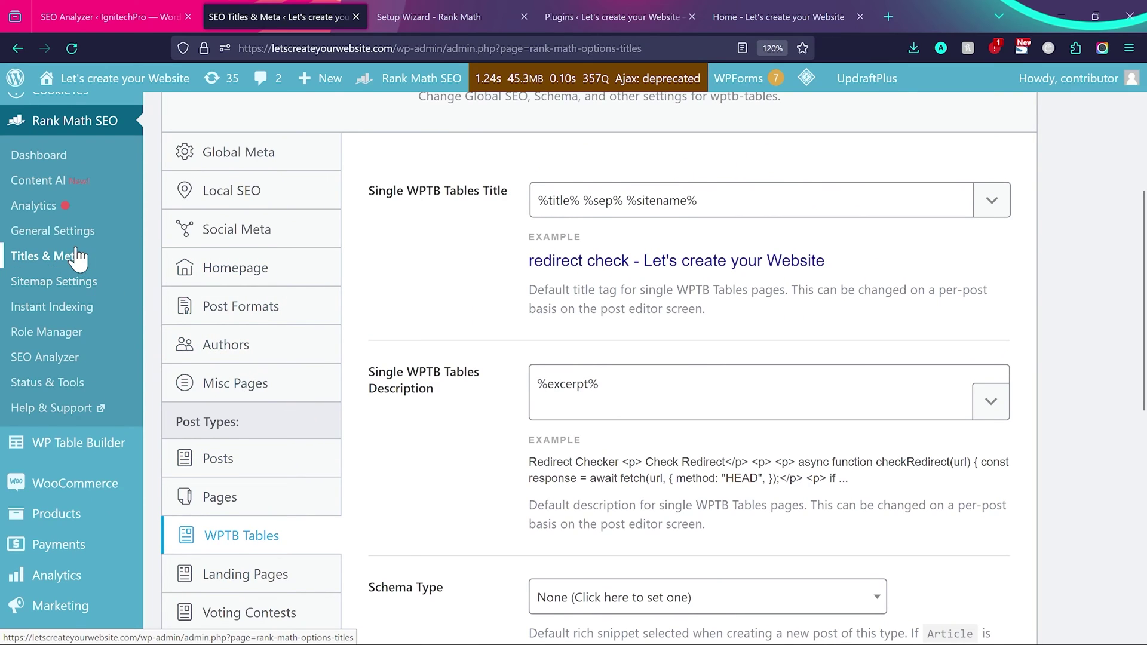
scroll(66, 272, "down", 1)
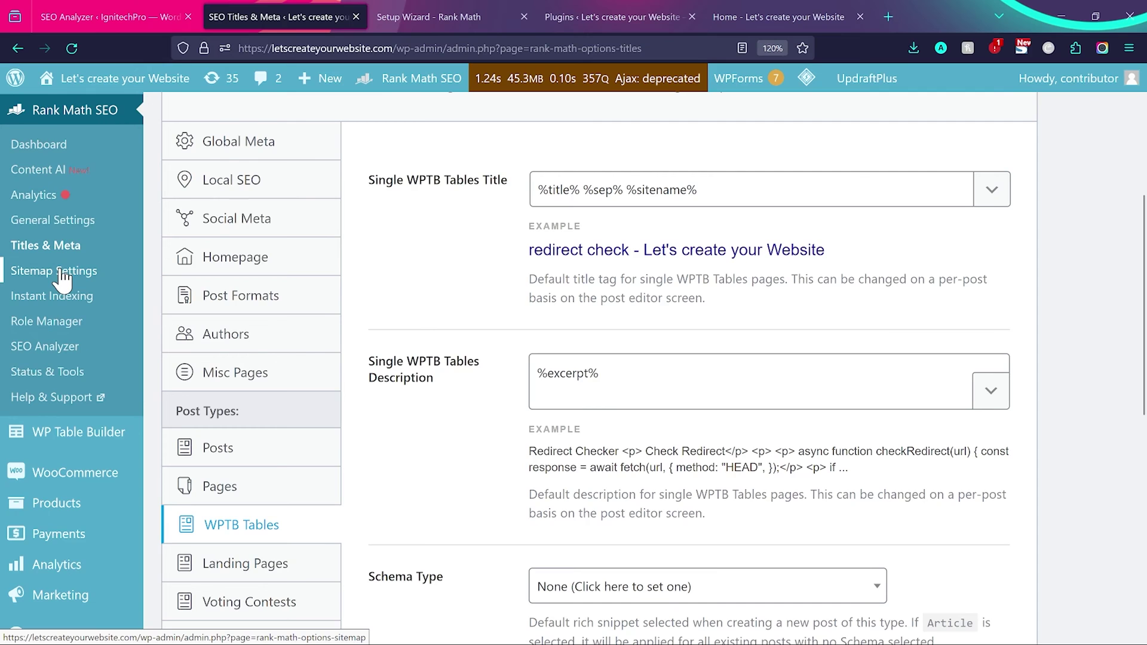
left_click(62, 274)
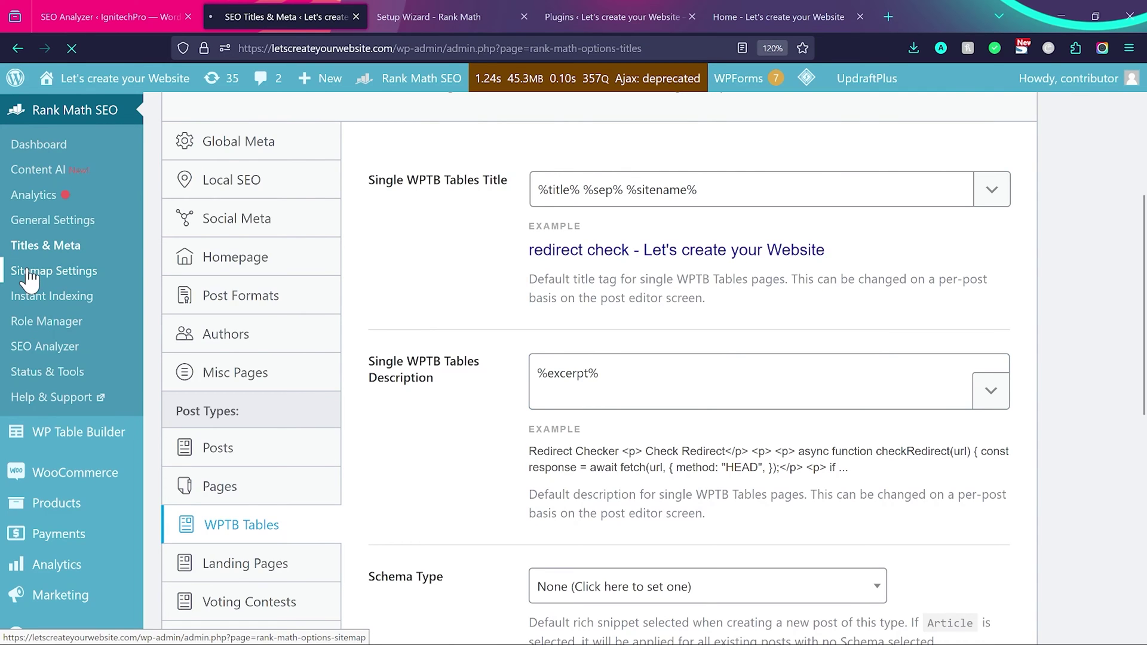
scroll(366, 333, "down", 3)
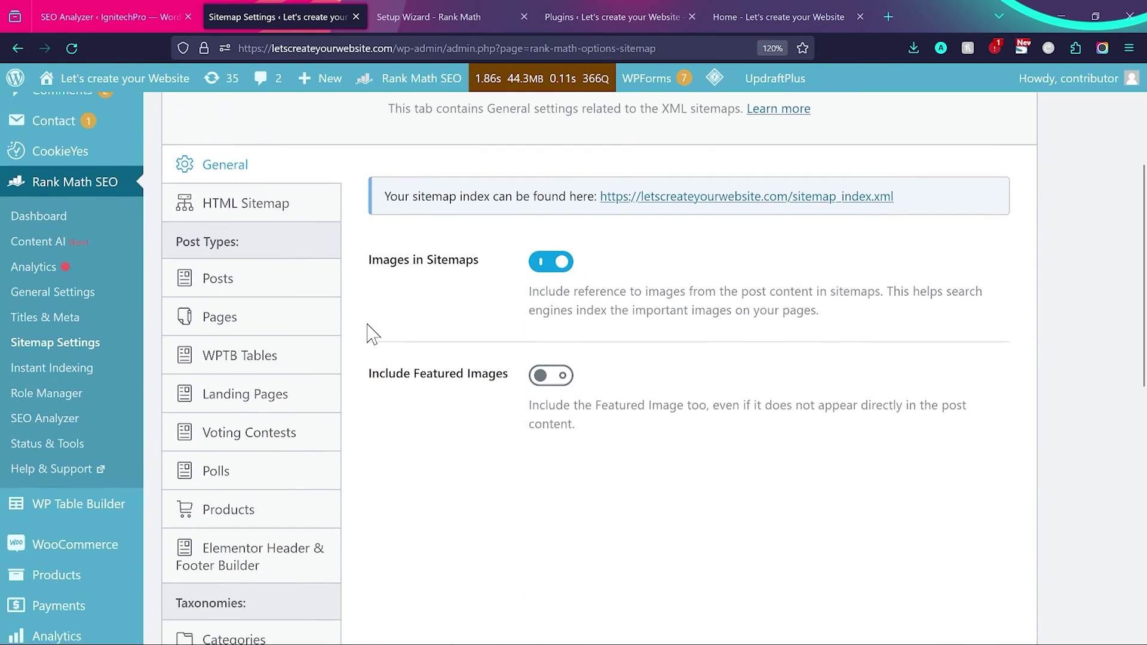
scroll(371, 334, "up", 4)
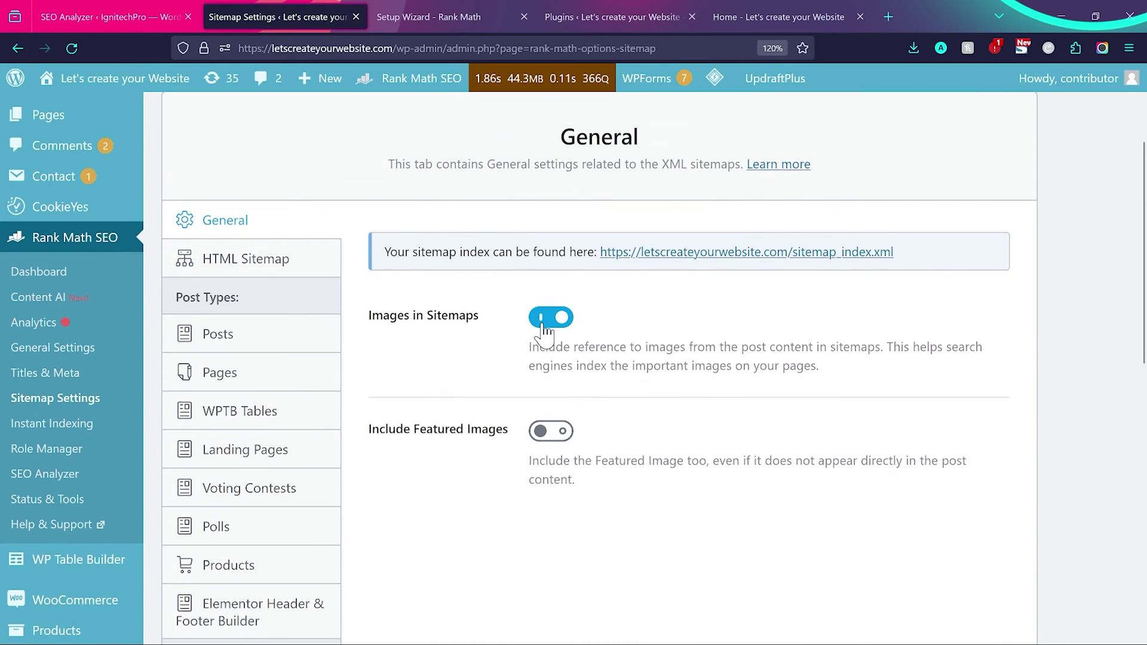
scroll(545, 328, "down", 1)
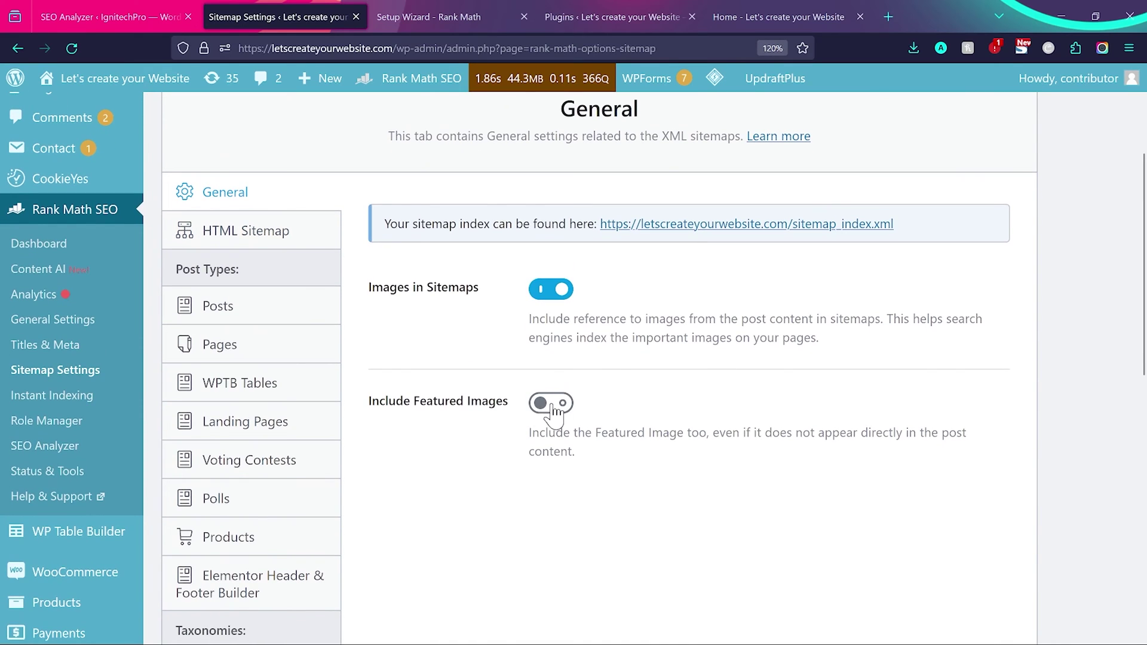
- Try enabling the HTML Sitemap with the Page display format, look at its page selection, and disable the sitemap again
left_click(267, 234)
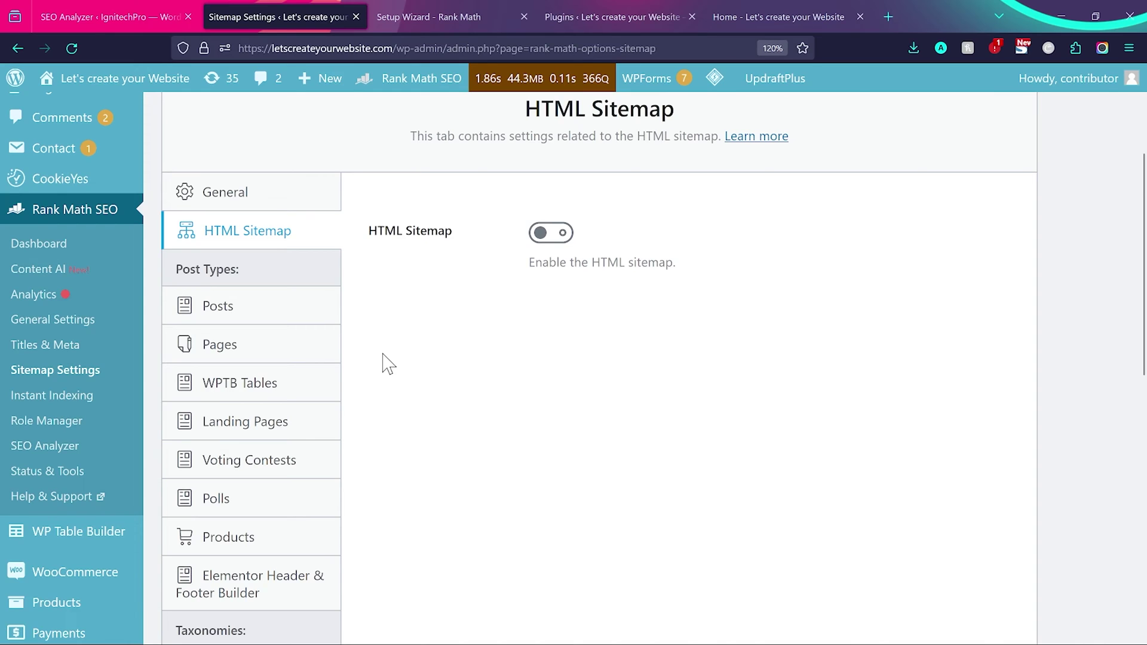
left_click(549, 234)
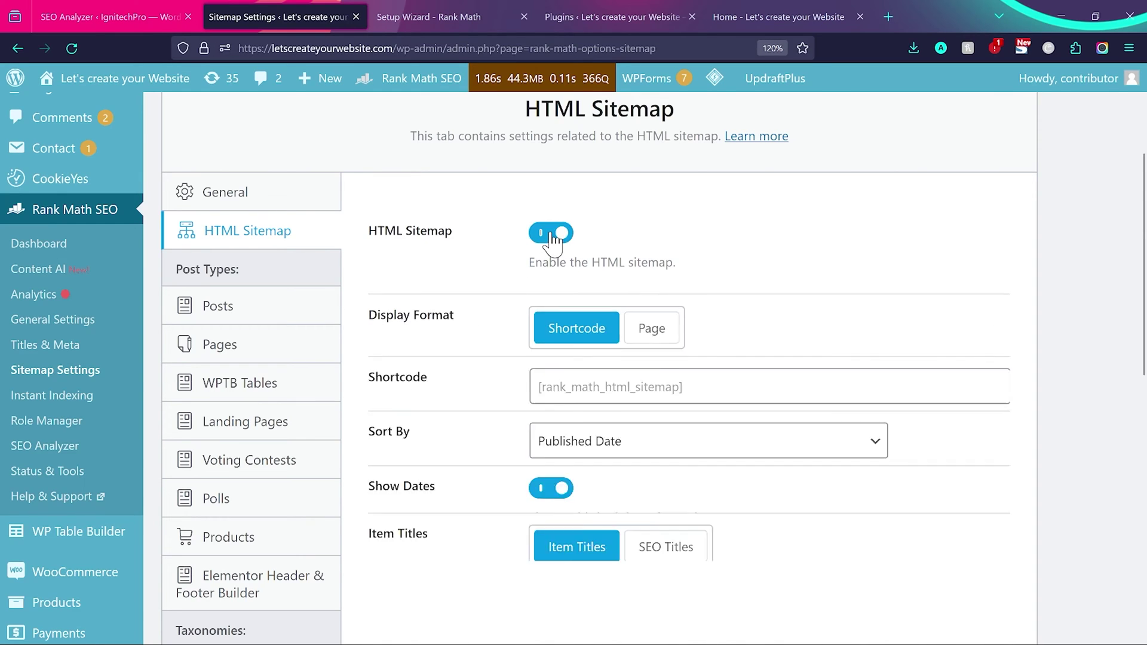
scroll(654, 301, "down", 1)
left_click(652, 300)
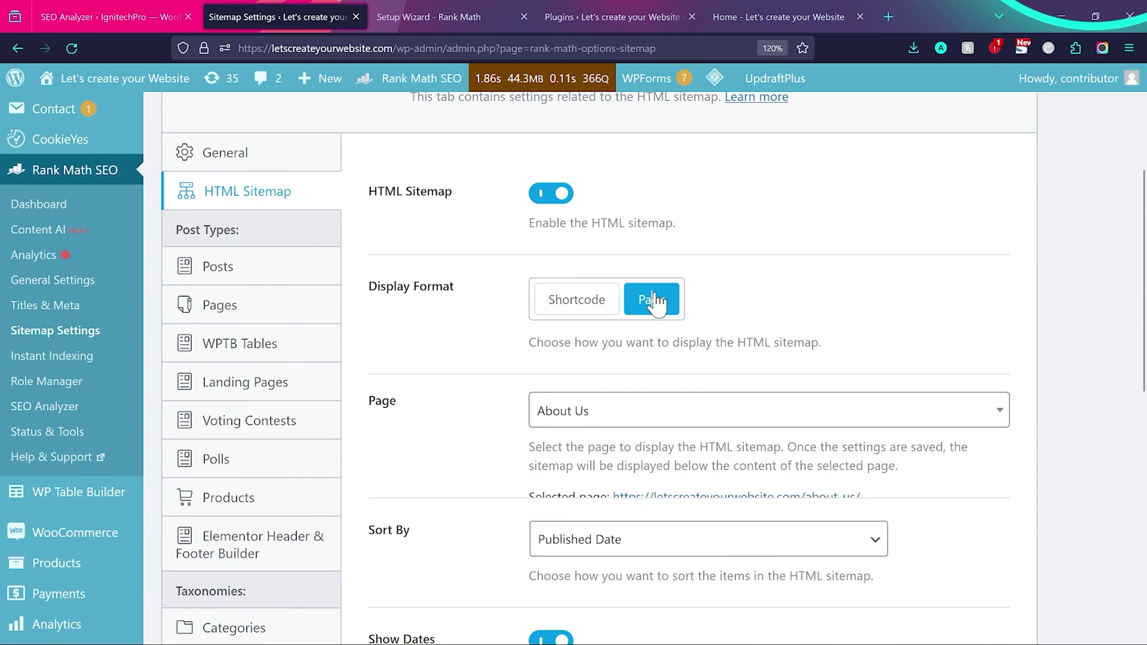
left_click(679, 421)
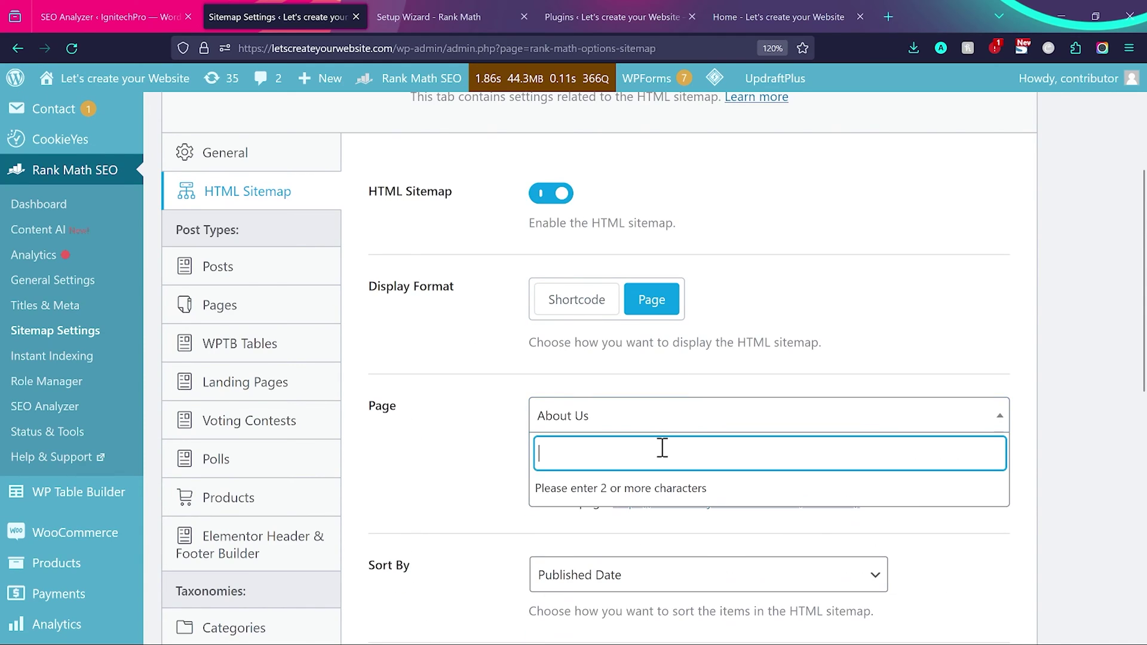
left_click(543, 194)
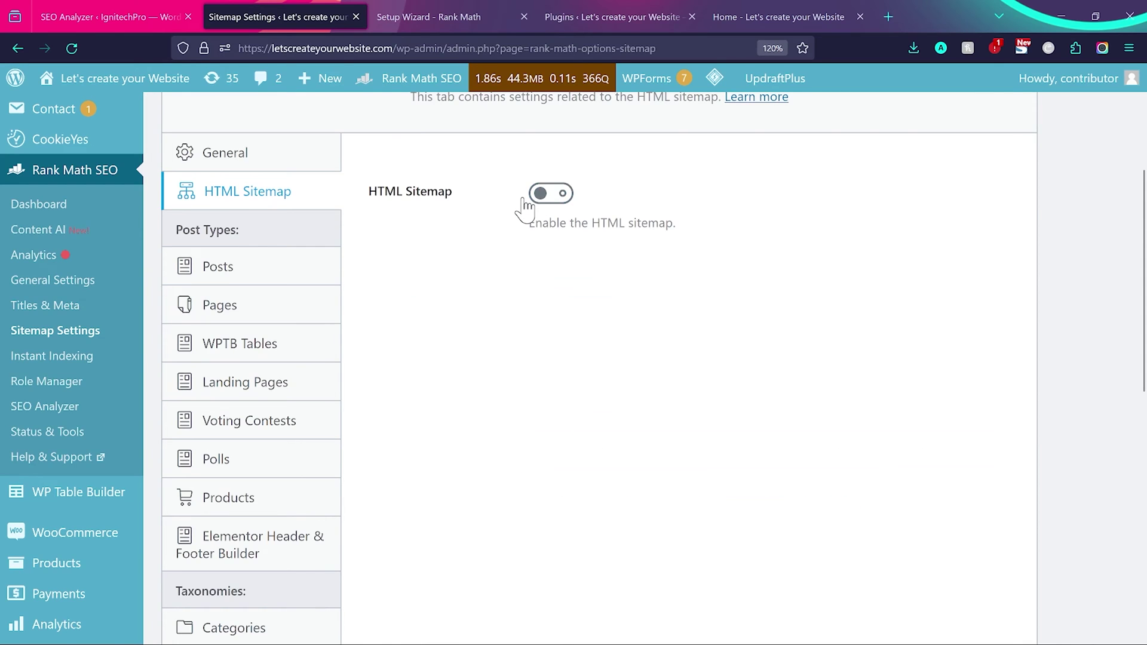
- Check the Include in Sitemap setting for the Posts and Pages post types
scroll(368, 250, "down", 2)
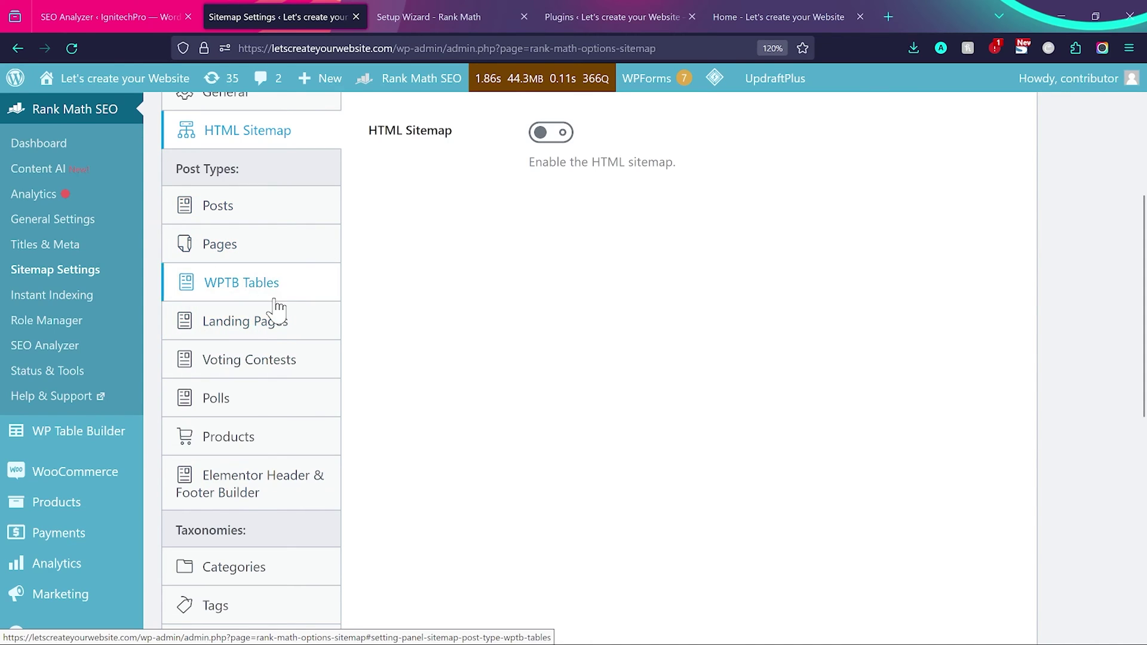
left_click(272, 211)
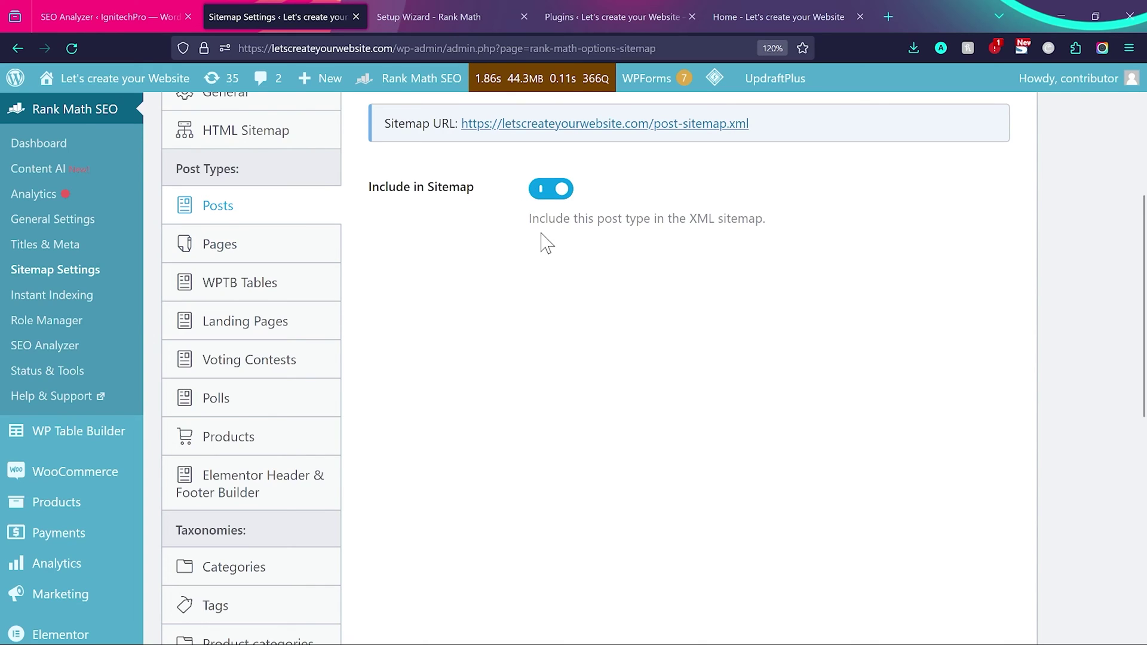
left_click_drag(529, 219, 637, 229)
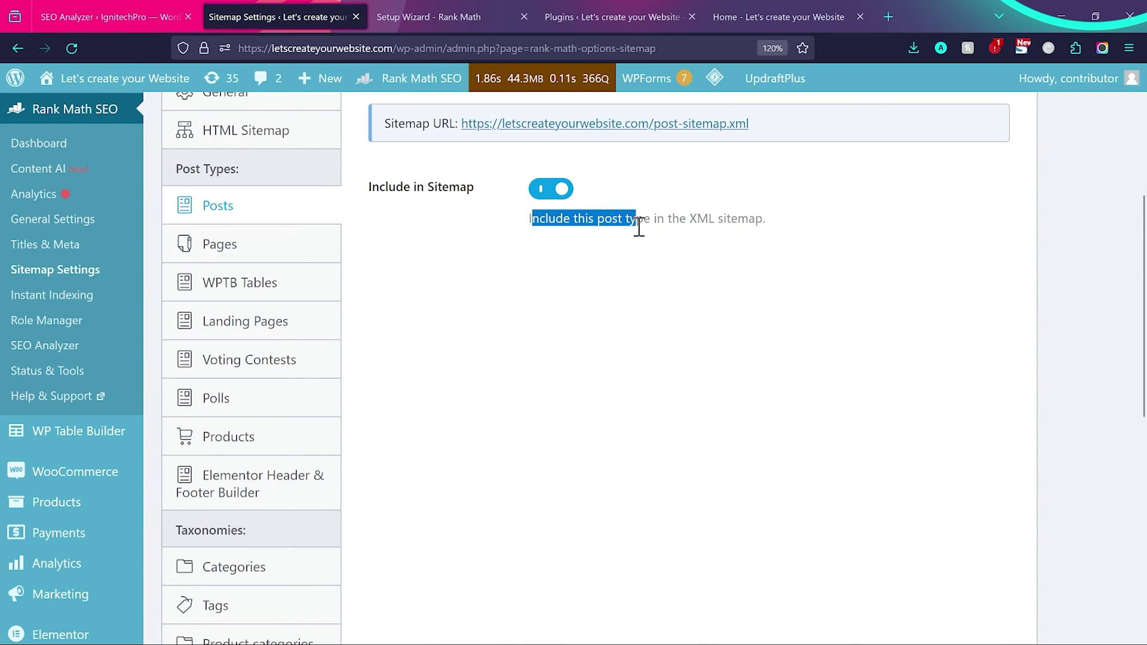
left_click(292, 249)
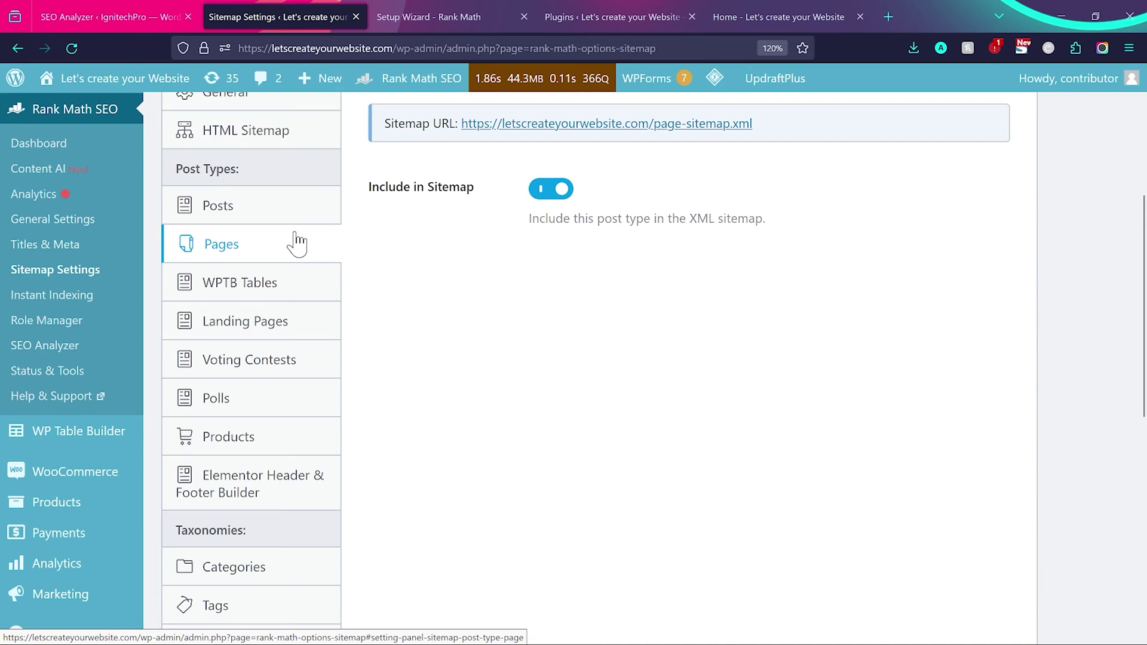
- Turn off Include in Sitemap for WPTB Tables and turn it on for Landing Pages
left_click(294, 293)
left_click(545, 190)
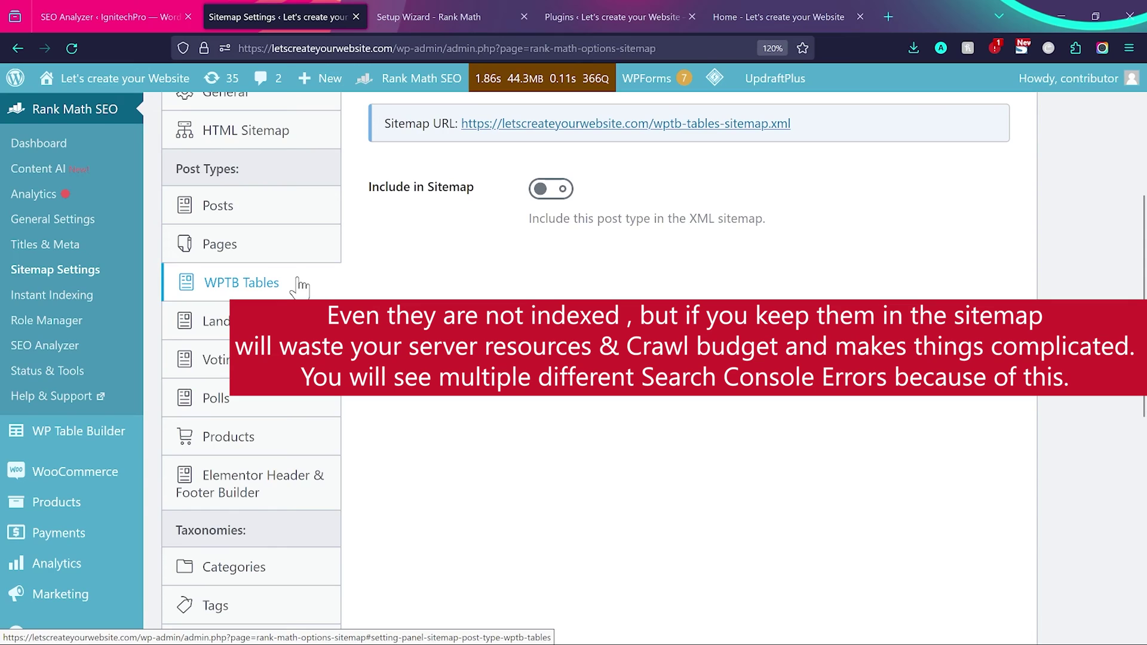
left_click(305, 330)
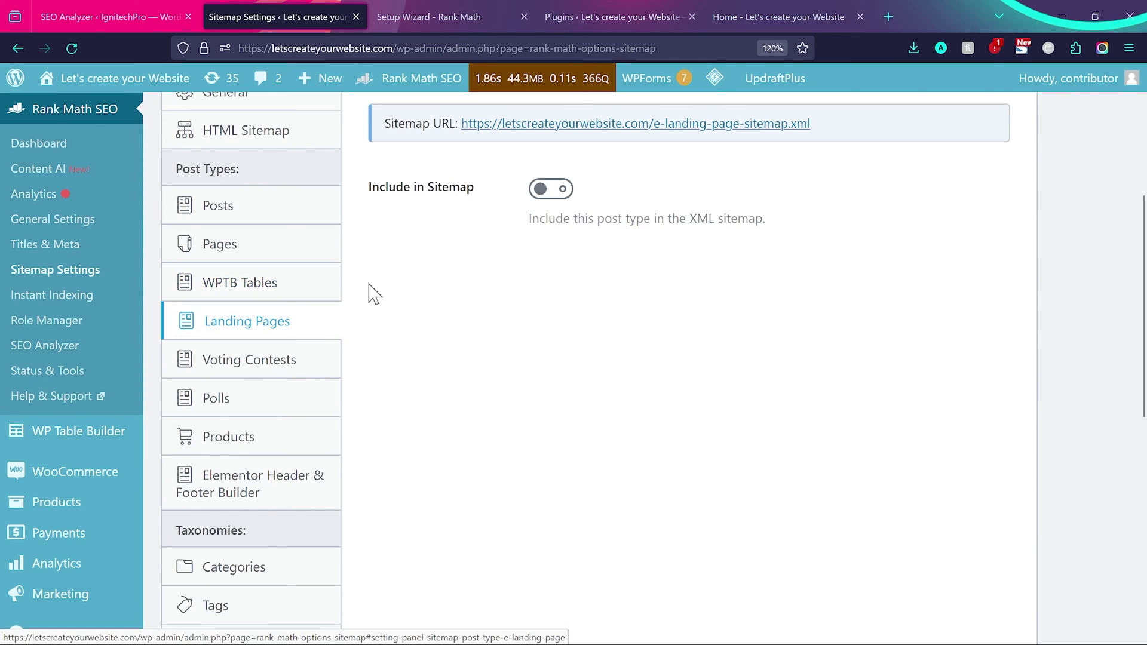
left_click(556, 197)
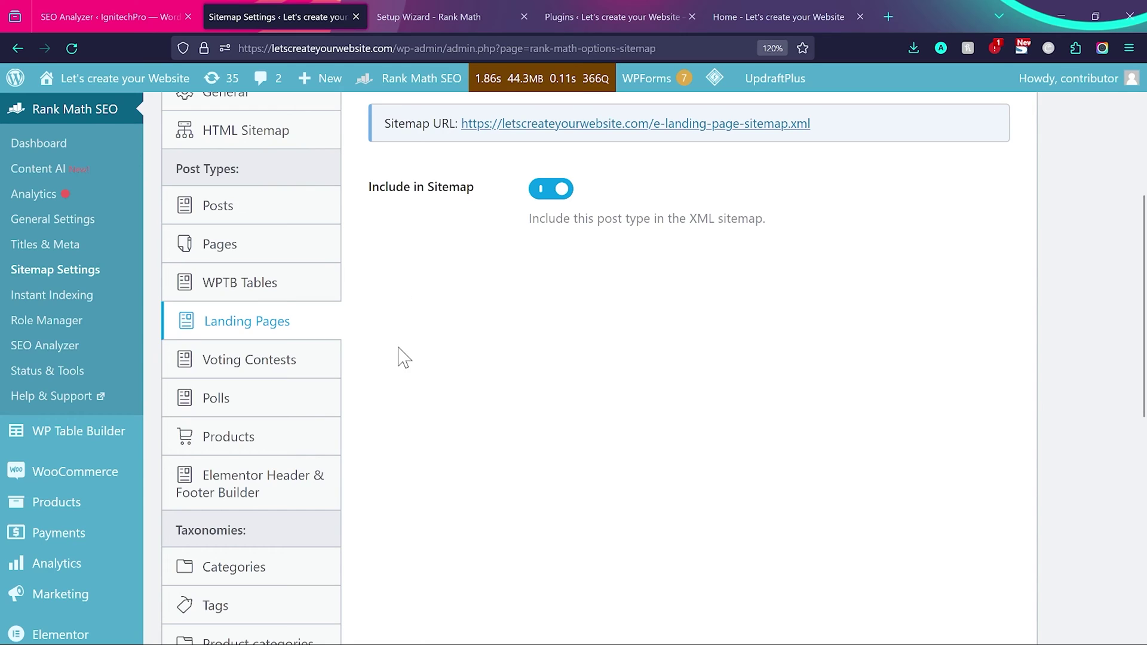
- Check the Products sitemap setting, and try turning Include in Sitemap on and back off for Elementor Header & Footer Builder
left_click(287, 435)
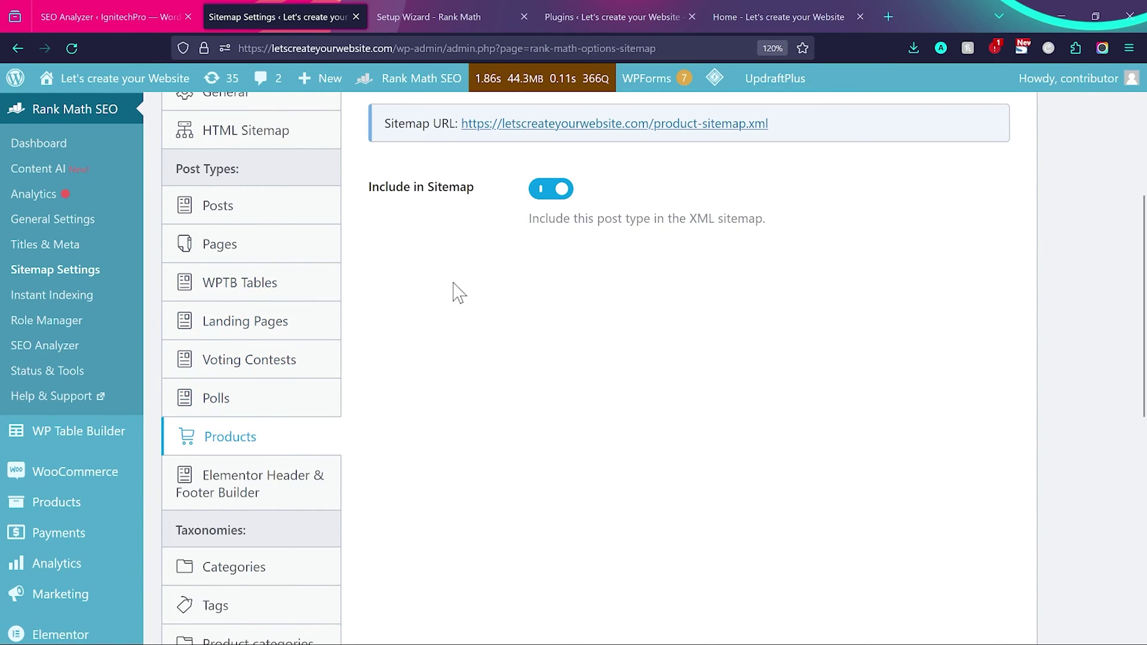
left_click(275, 489)
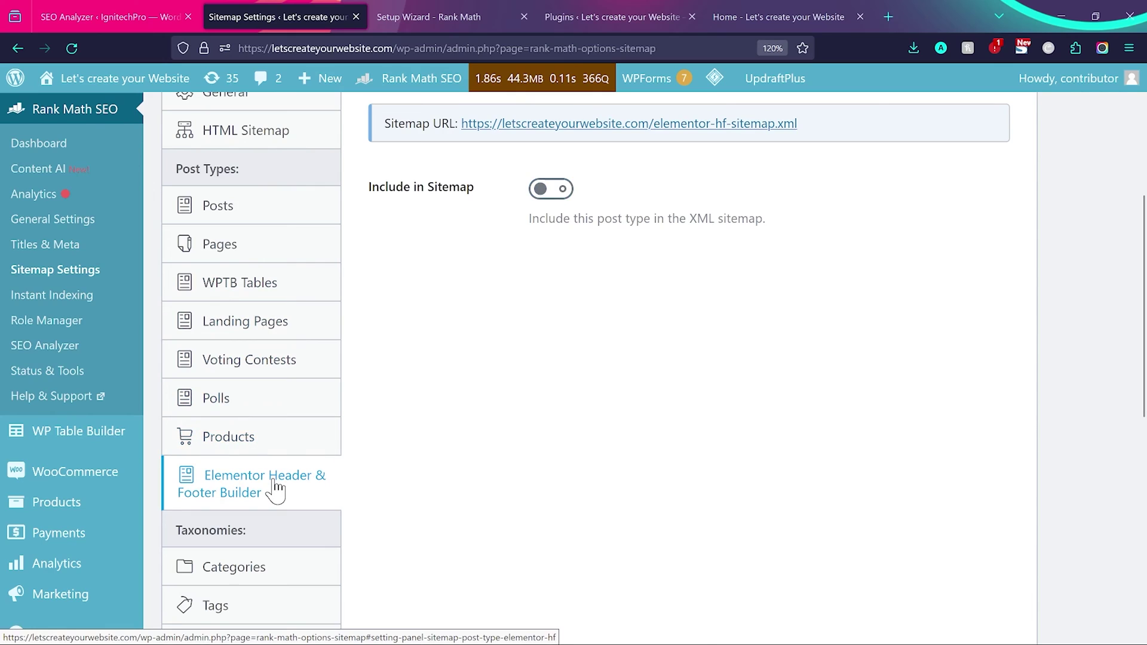
left_click(542, 190)
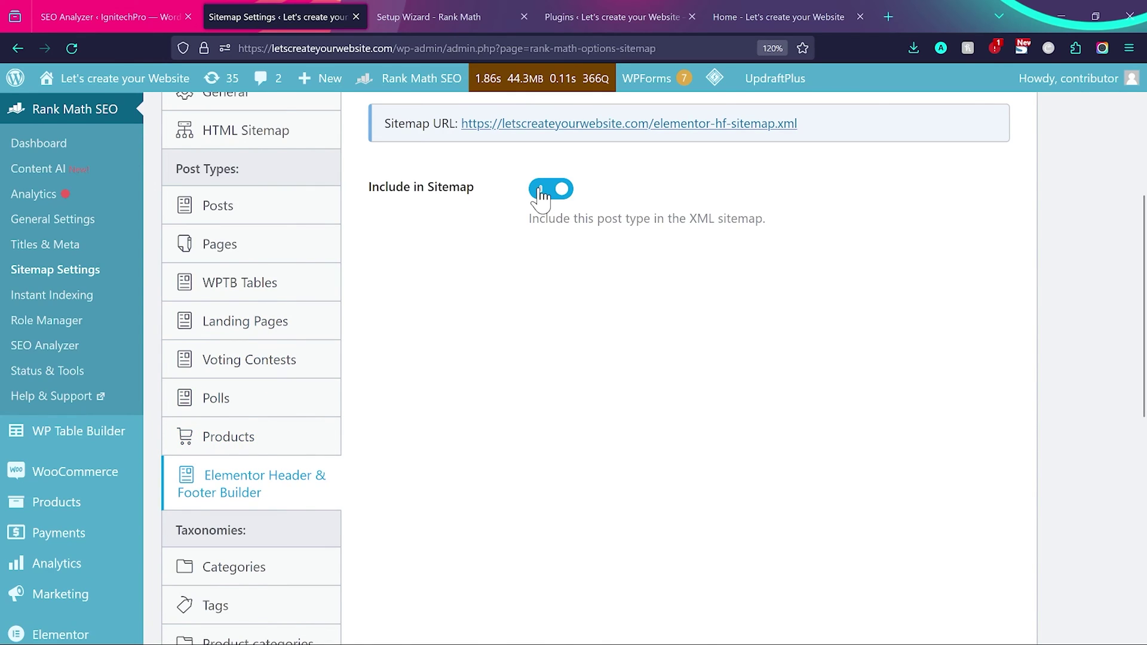
left_click(540, 193)
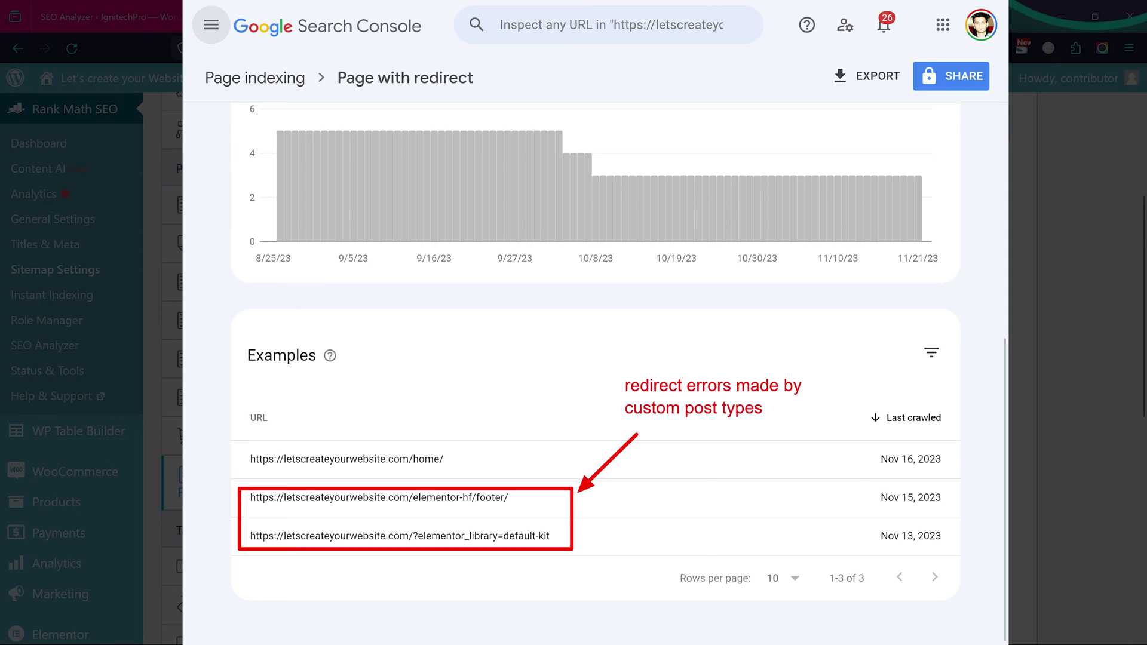
- Check the Include in Sitemap setting for the Categories and Tags taxonomies
scroll(389, 364, "down", 1)
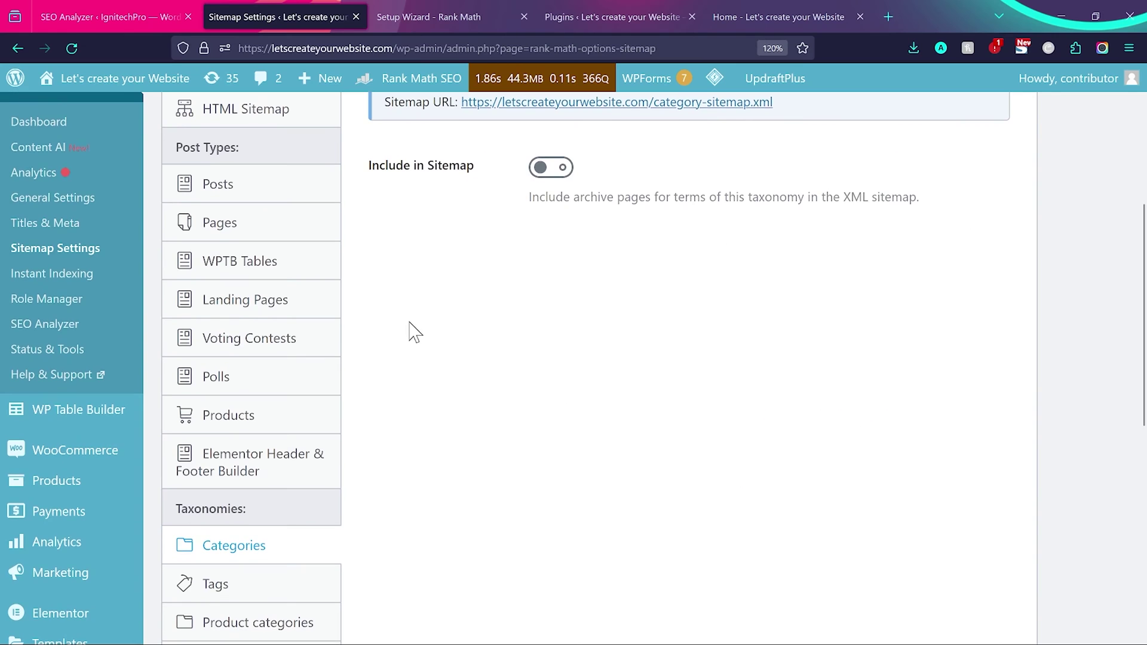
left_click(551, 167)
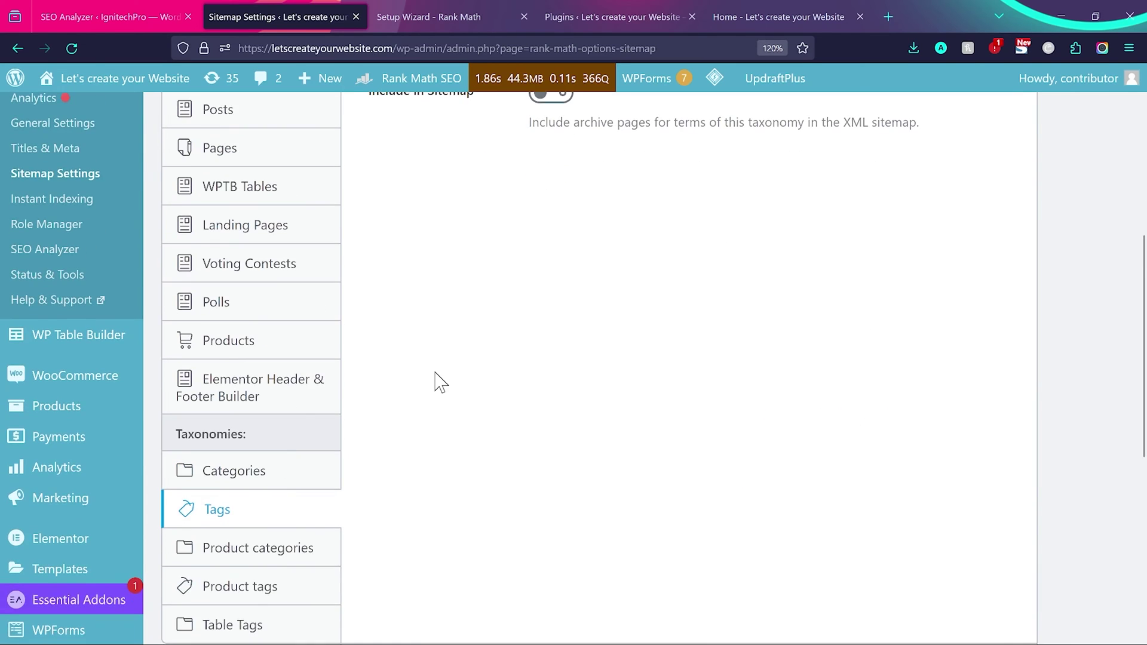
scroll(440, 383, "up", 3)
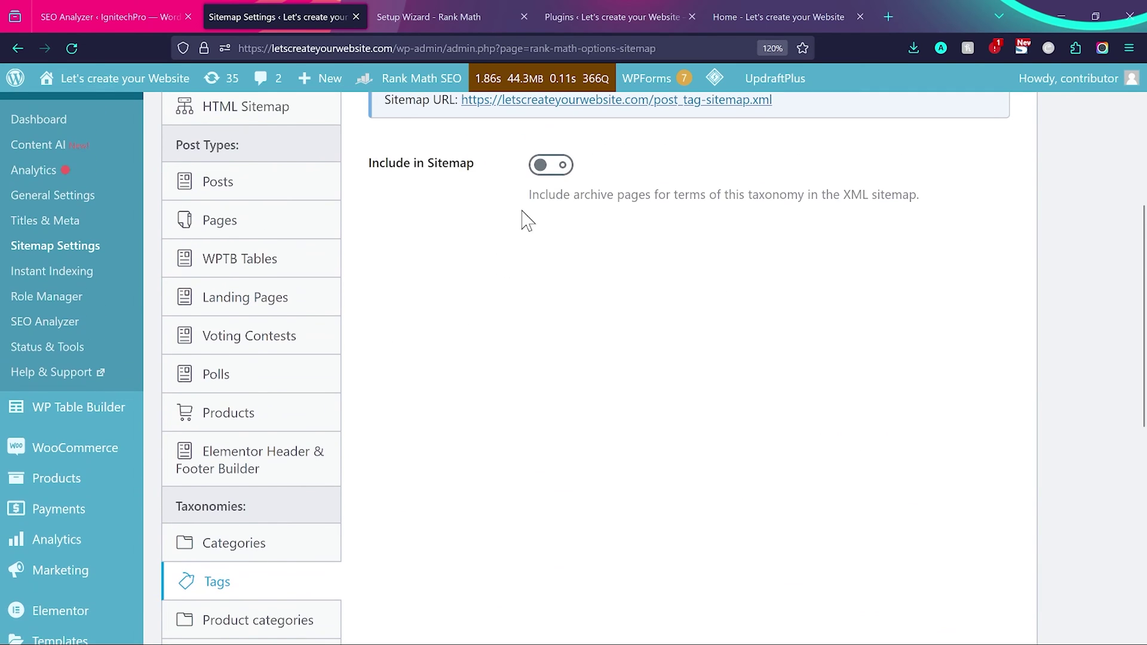
scroll(442, 337, "down", 1)
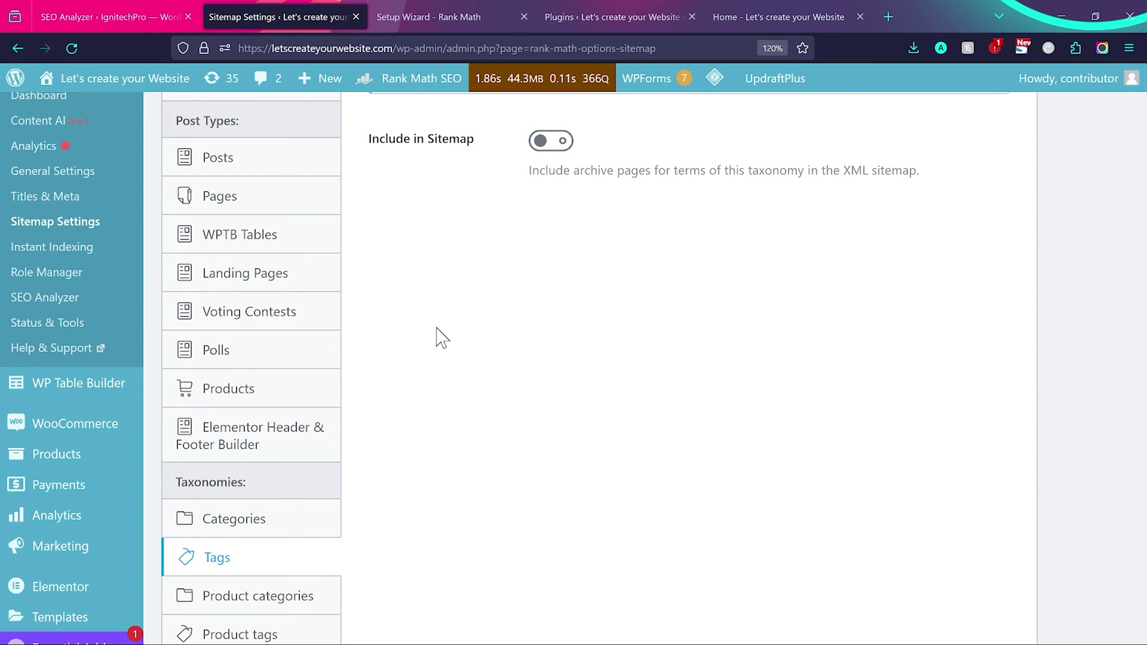
- Check the Include in Sitemap setting for the Product categories, Product tags and Table Tags taxonomies
scroll(442, 337, "down", 4)
left_click(307, 501)
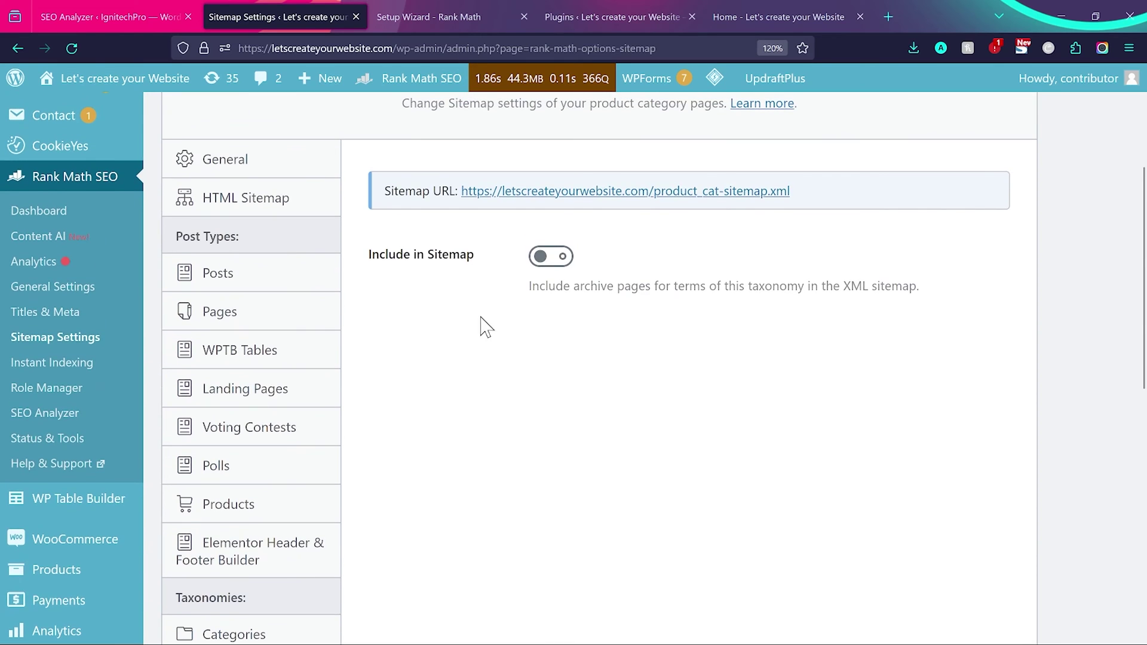
scroll(425, 397, "down", 6)
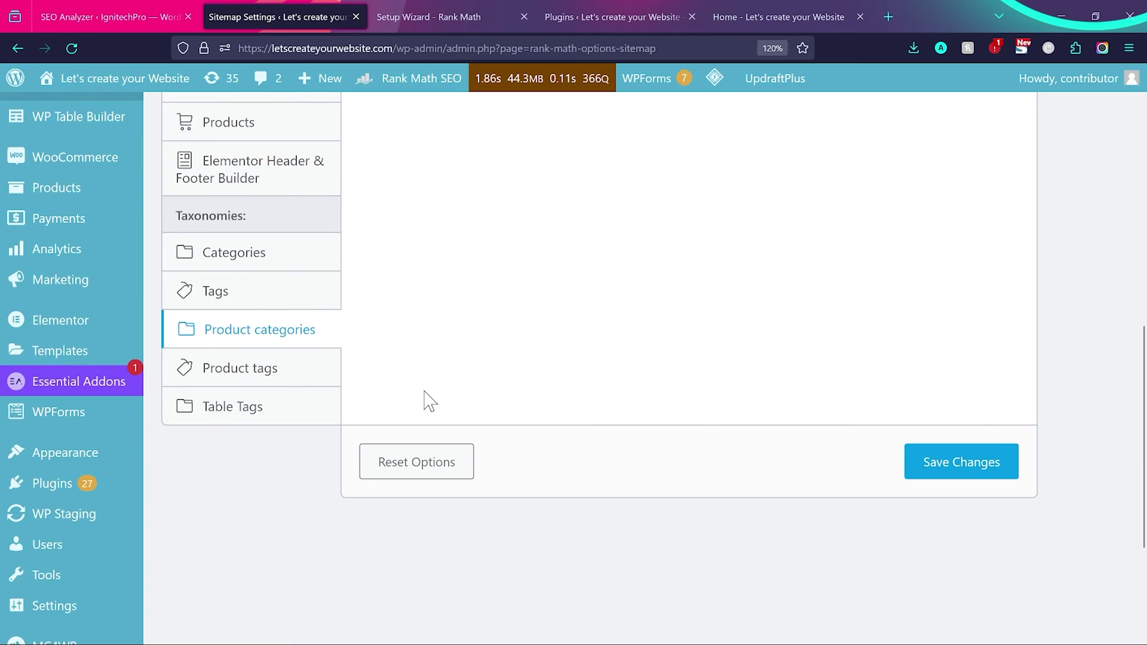
left_click(307, 376)
scroll(532, 312, "down", 4)
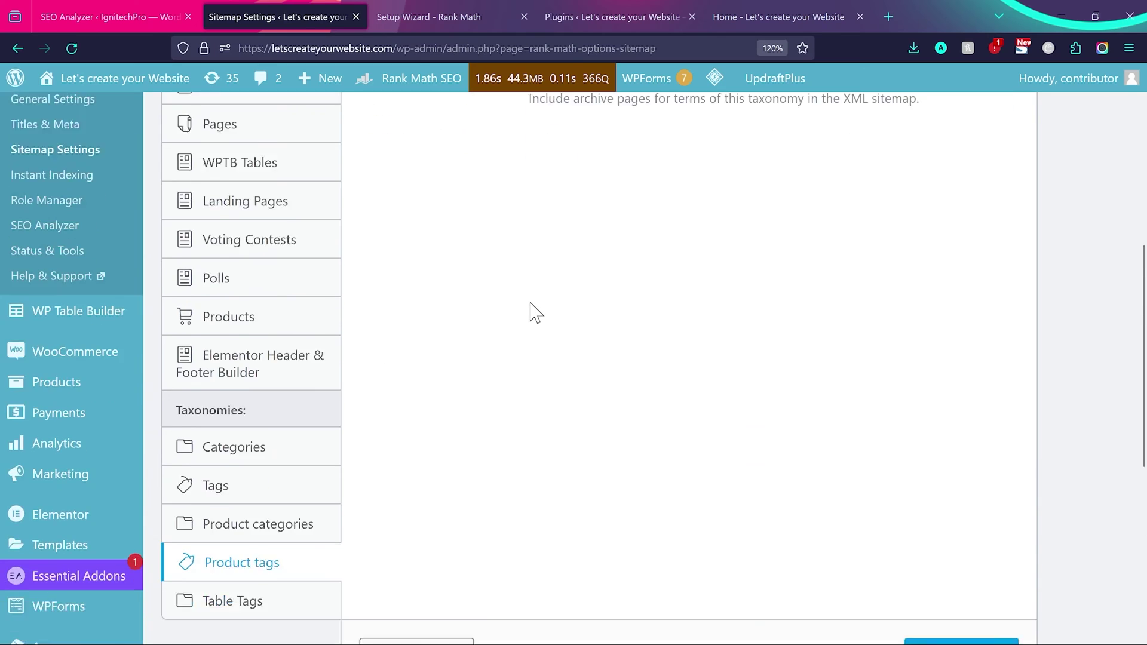
left_click(291, 447)
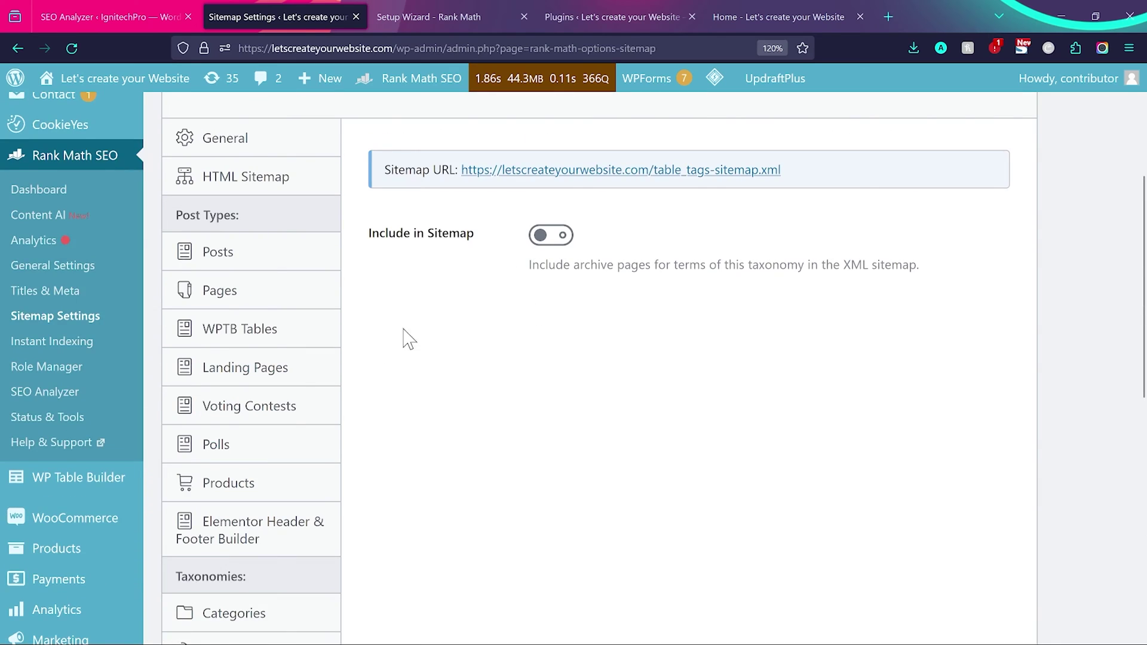
scroll(412, 333, "down", 1)
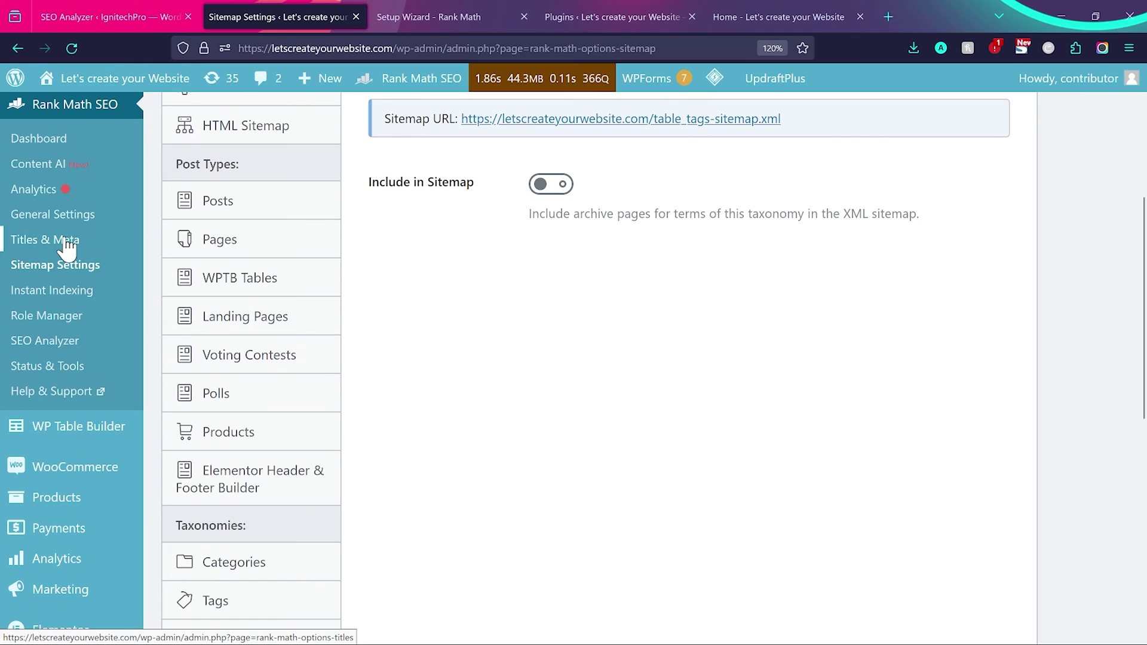
- Open the Titles & Meta settings and look over the Product categories archive titles, descriptions and the listed post types
left_click(66, 245)
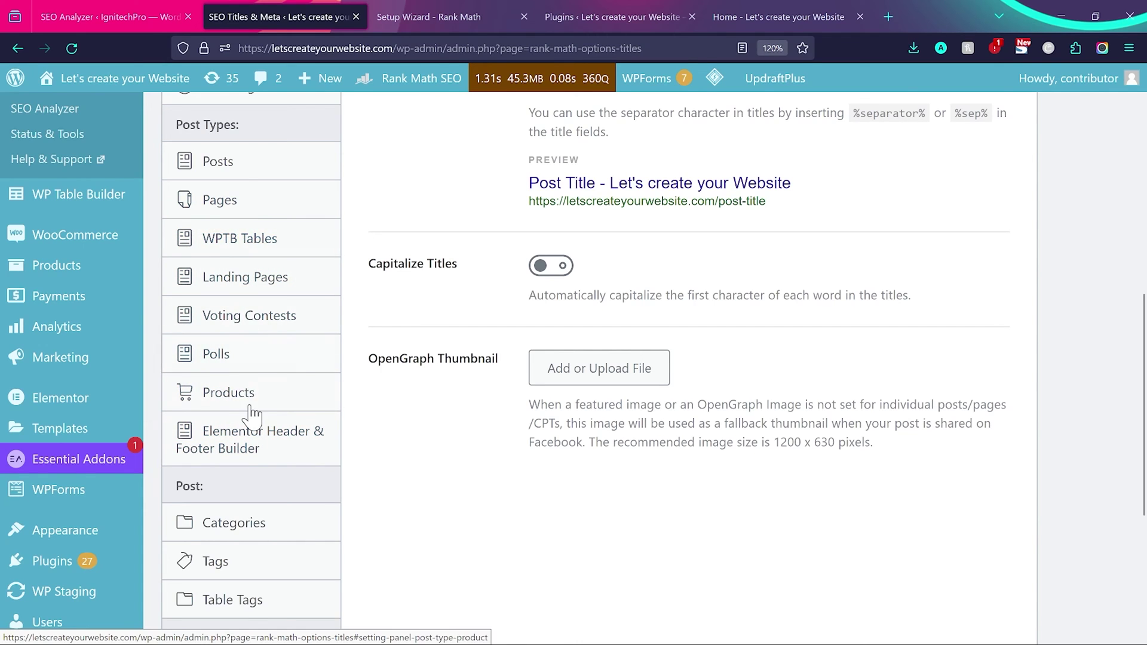
scroll(277, 404, "down", 3)
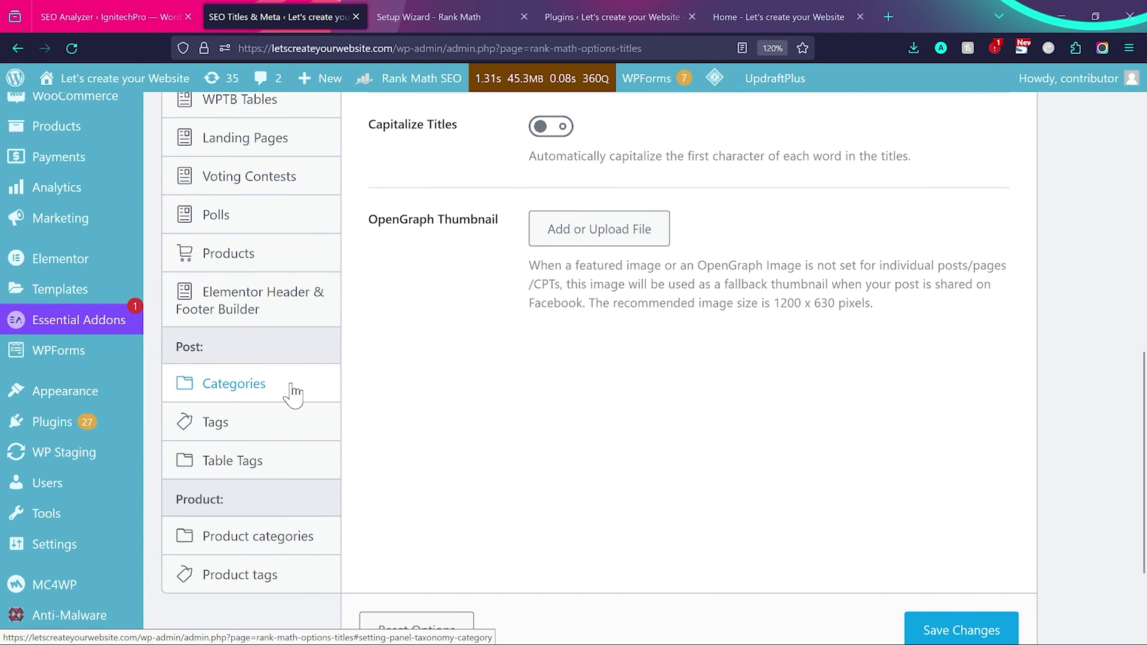
left_click(293, 393)
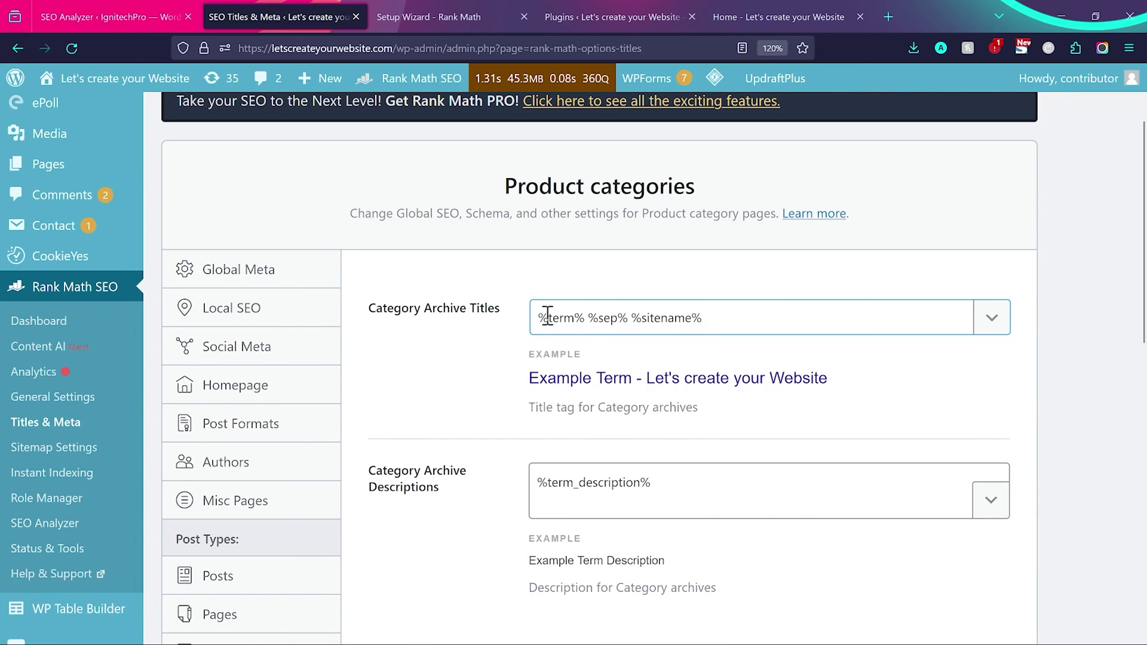
scroll(231, 320, "down", 3)
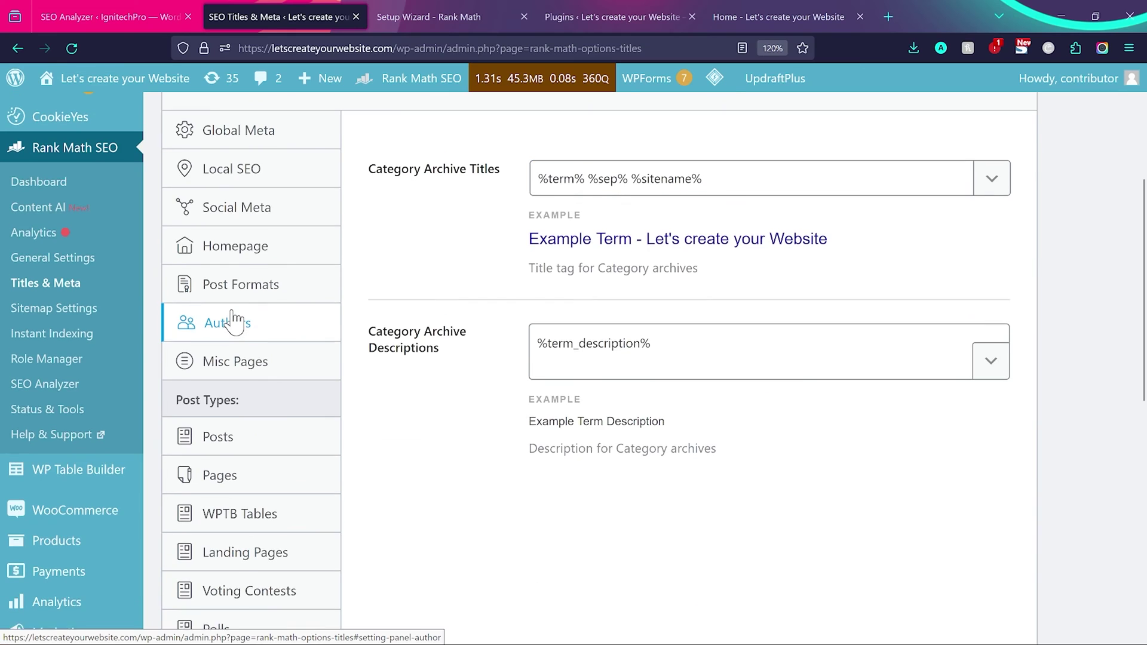
scroll(231, 321, "up", 1)
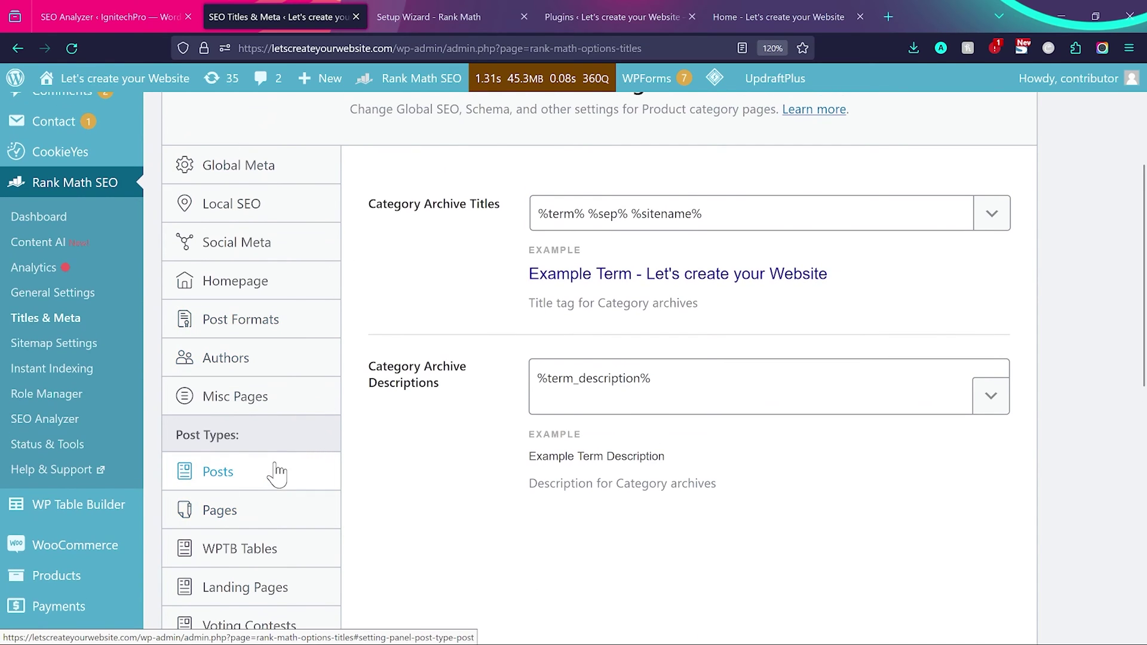
scroll(277, 471, "down", 2)
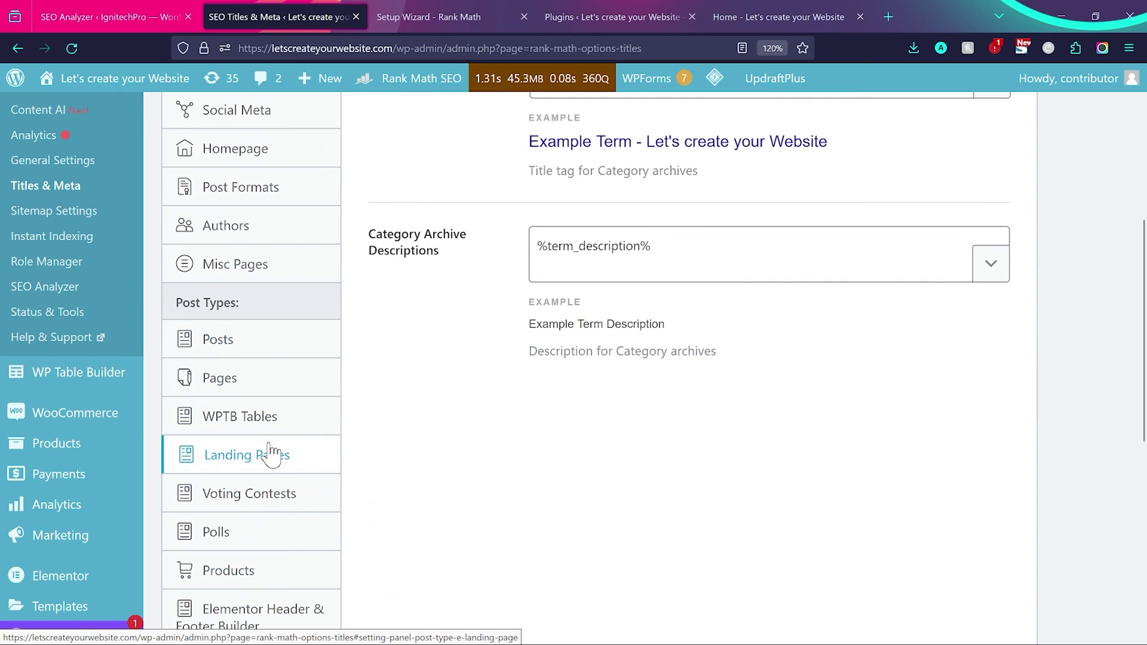
- Return to Sitemap Settings and check the Include in Sitemap setting for Voting Contests
left_click(71, 209)
left_click(603, 385)
scroll(432, 378, "down", 3)
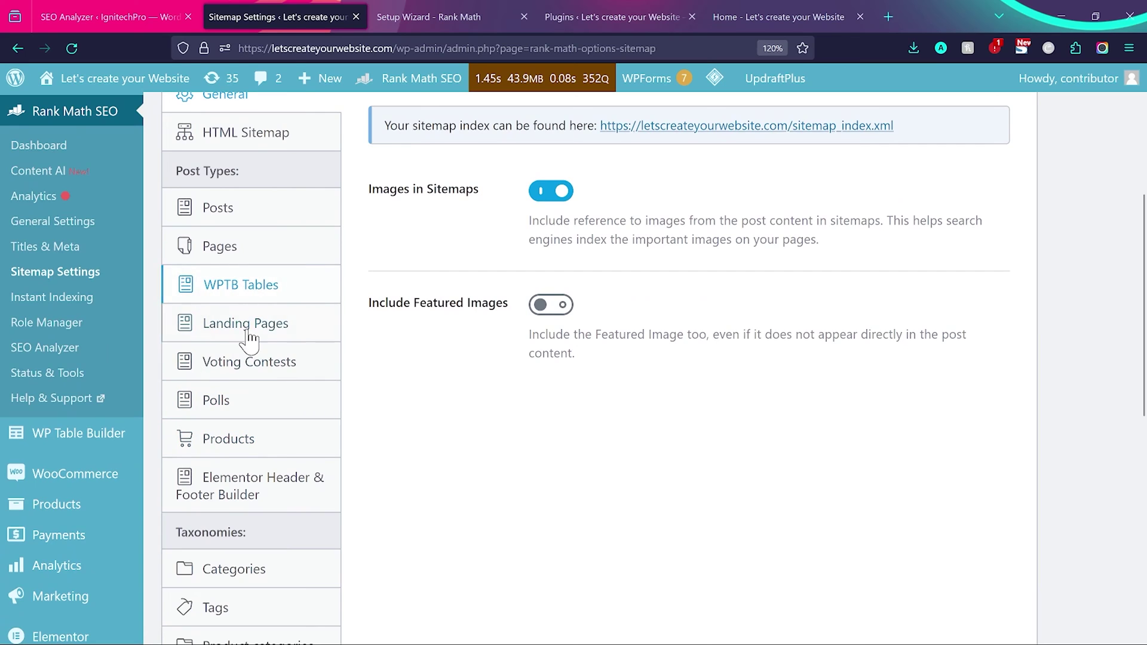
left_click(299, 362)
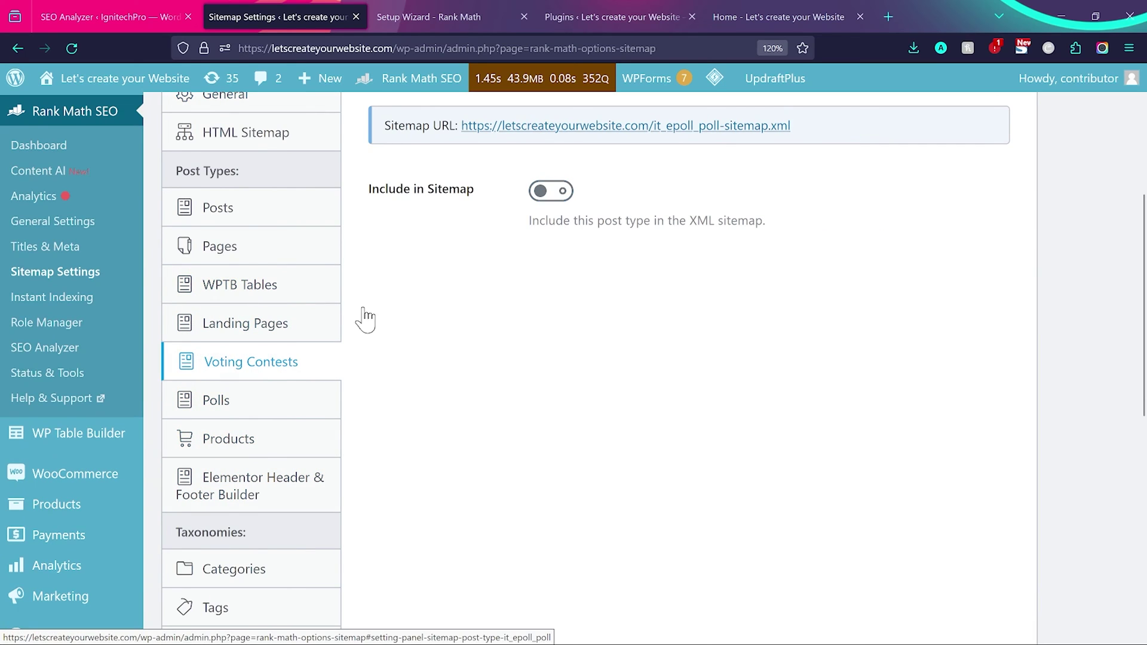
scroll(317, 311, "down", 1)
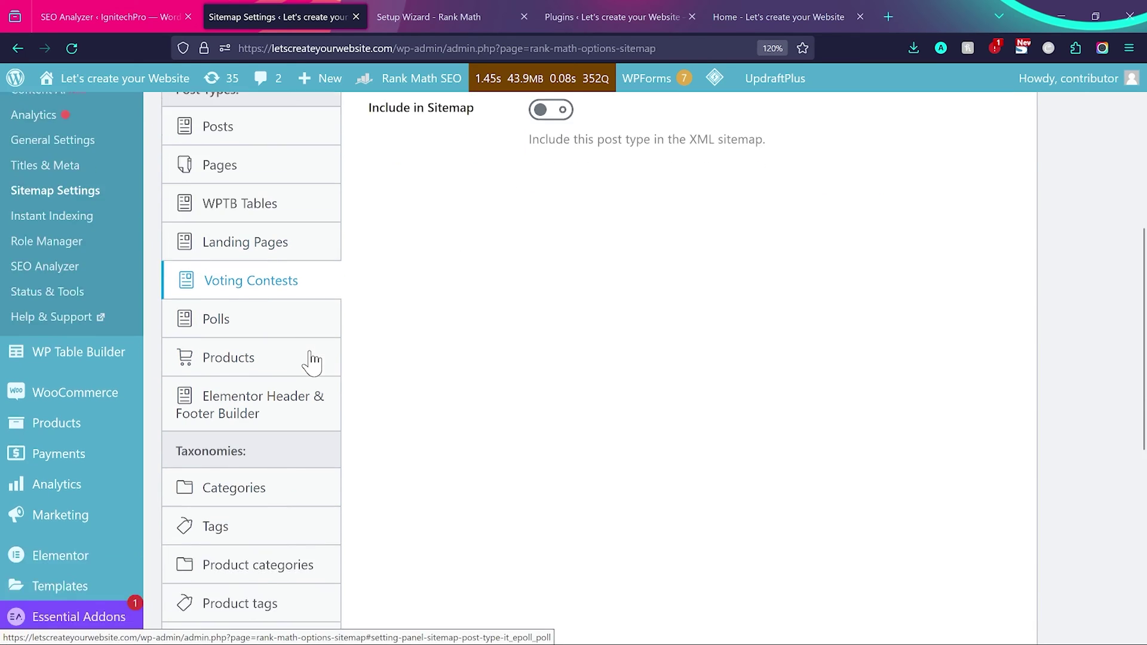
scroll(239, 299, "up", 3)
- Open the Instant Indexing settings and review the Auto-Submit Post Types selection
left_click(50, 385)
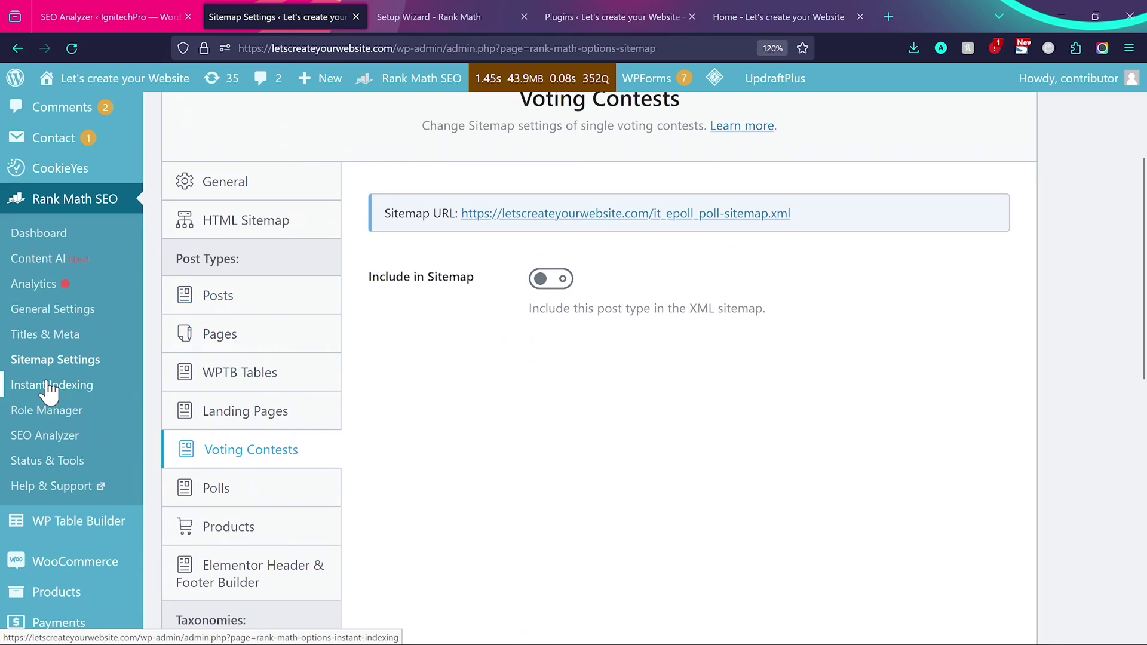
left_click(48, 385)
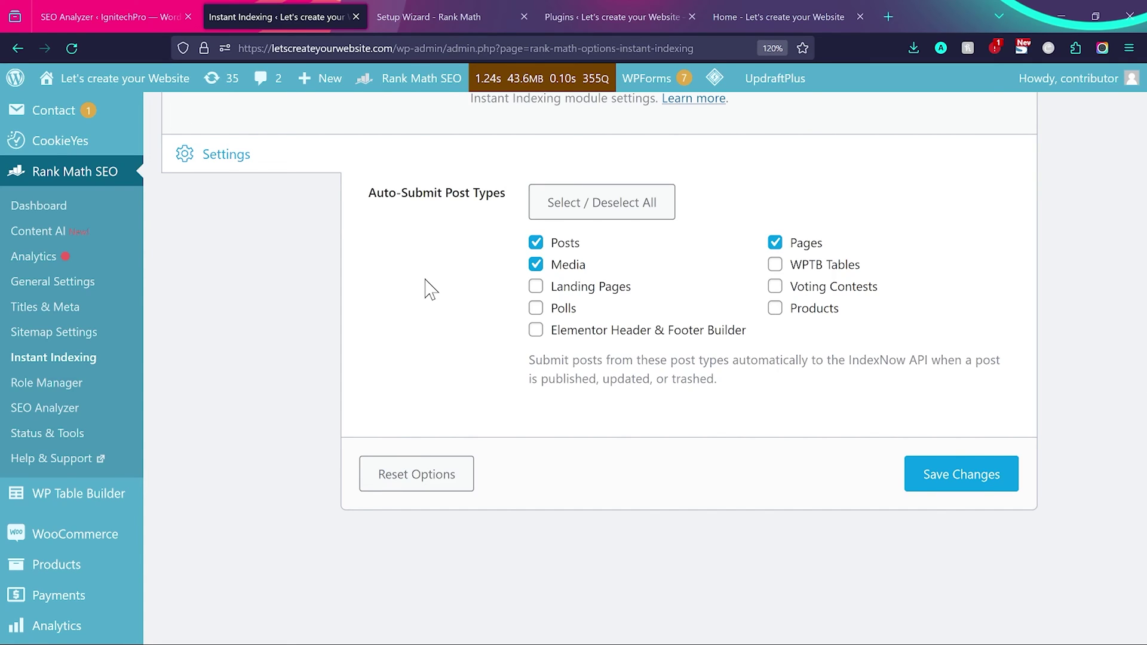
- Open the Role Manager and review the capabilities assigned to the Administrator role
left_click(75, 390)
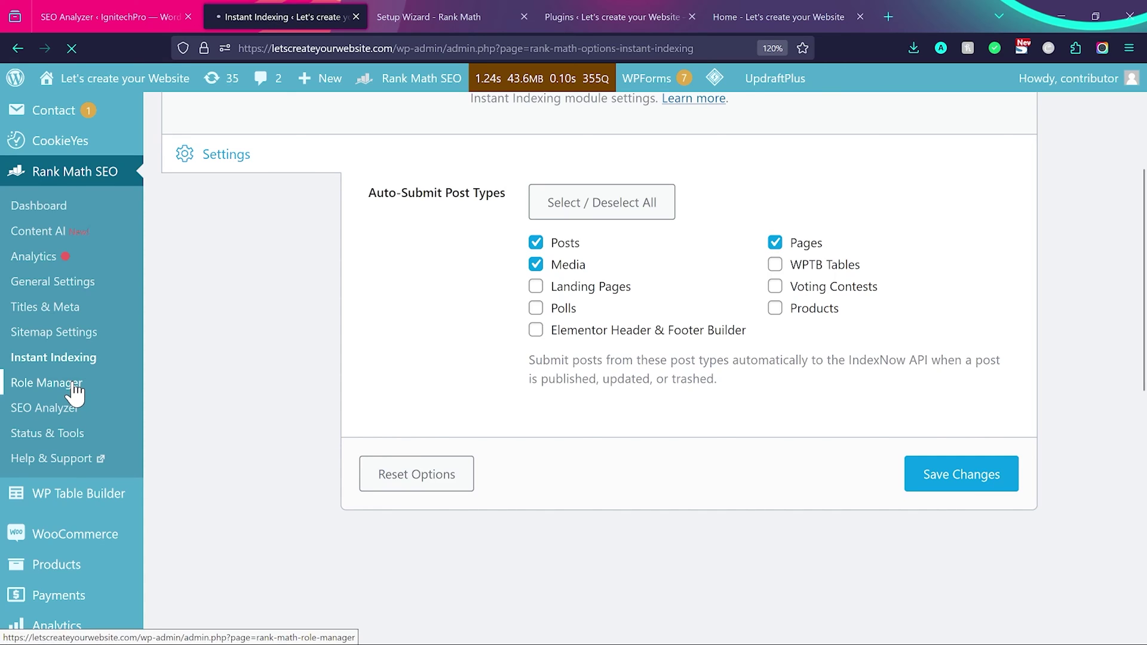
scroll(546, 309, "down", 2)
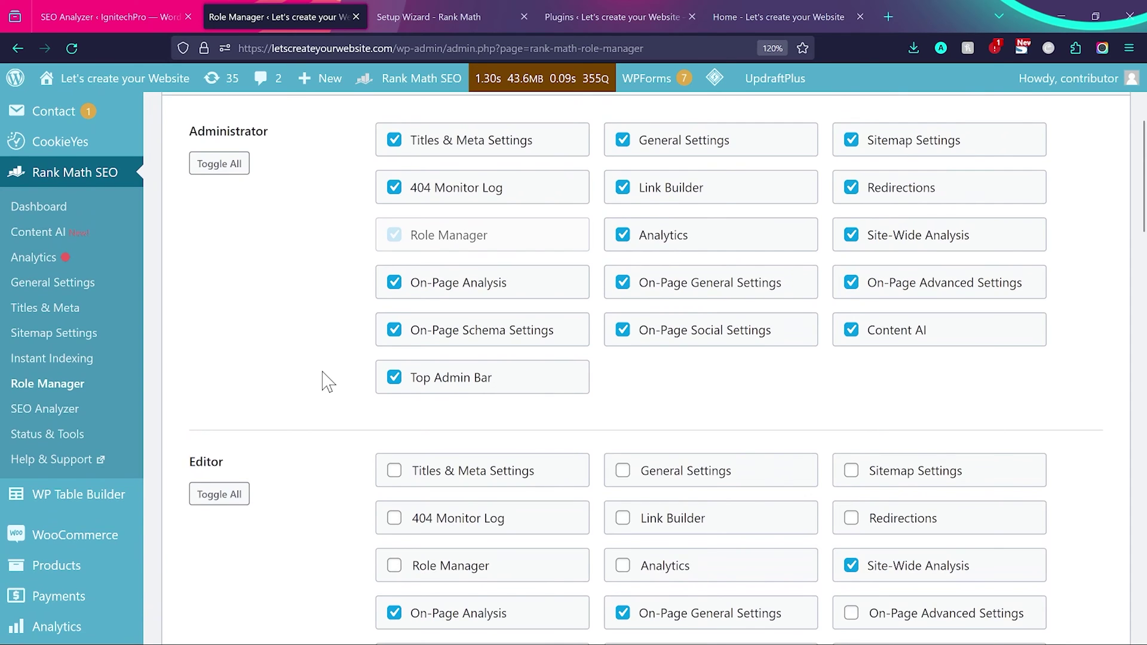
scroll(327, 382, "down", 1)
scroll(325, 379, "up", 1)
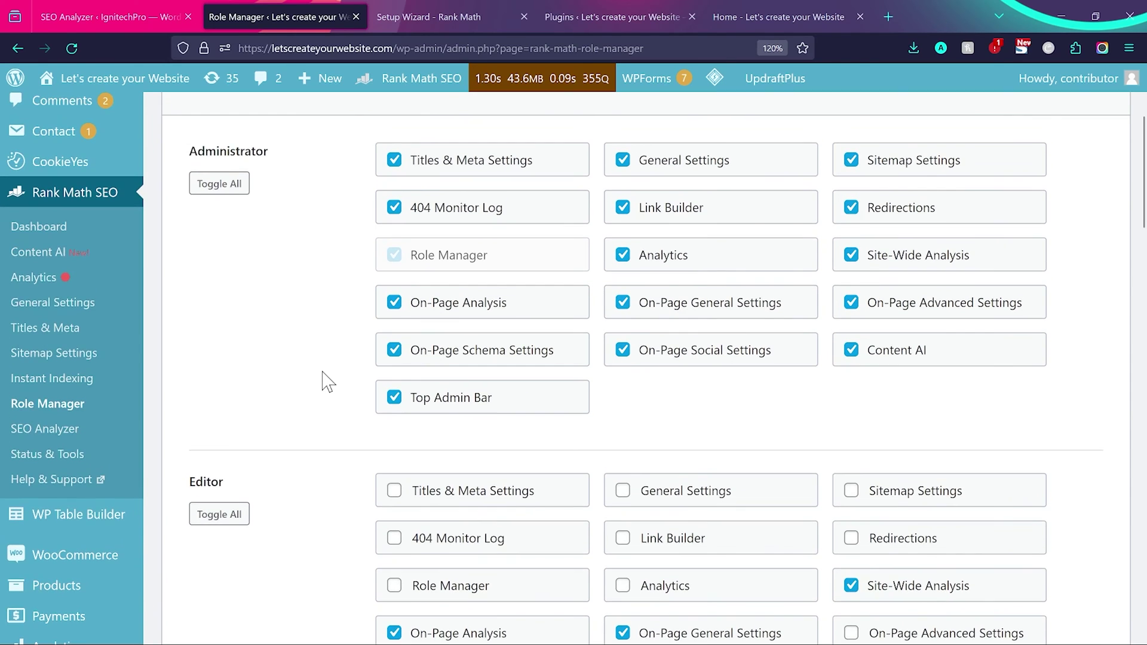
scroll(299, 358, "down", 1)
scroll(298, 359, "up", 1)
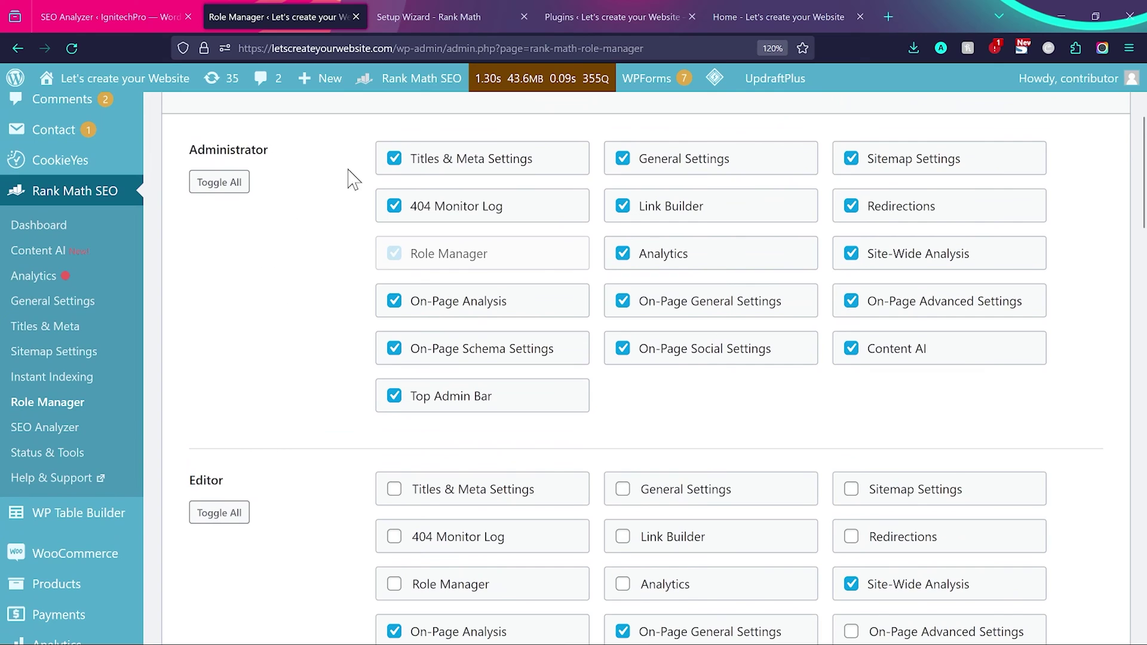
- Try enabling Titles & Meta Settings and disabling On-Page Analysis for the Editor role, and look over the remaining roles
scroll(294, 340, "down", 5)
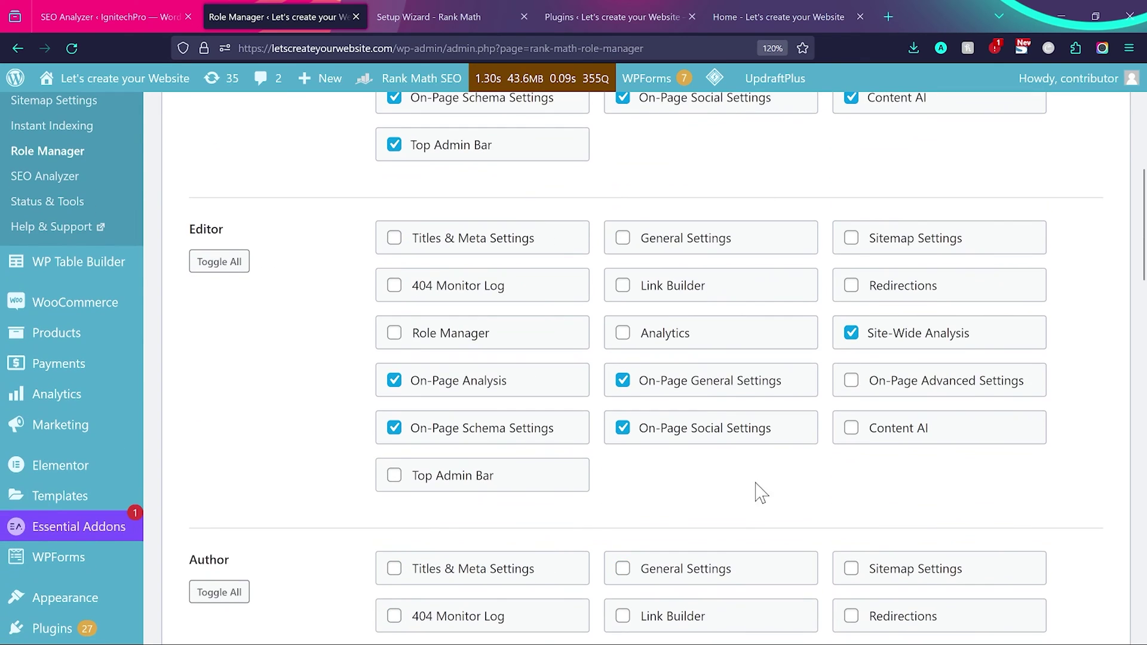
left_click(394, 238)
left_click(394, 381)
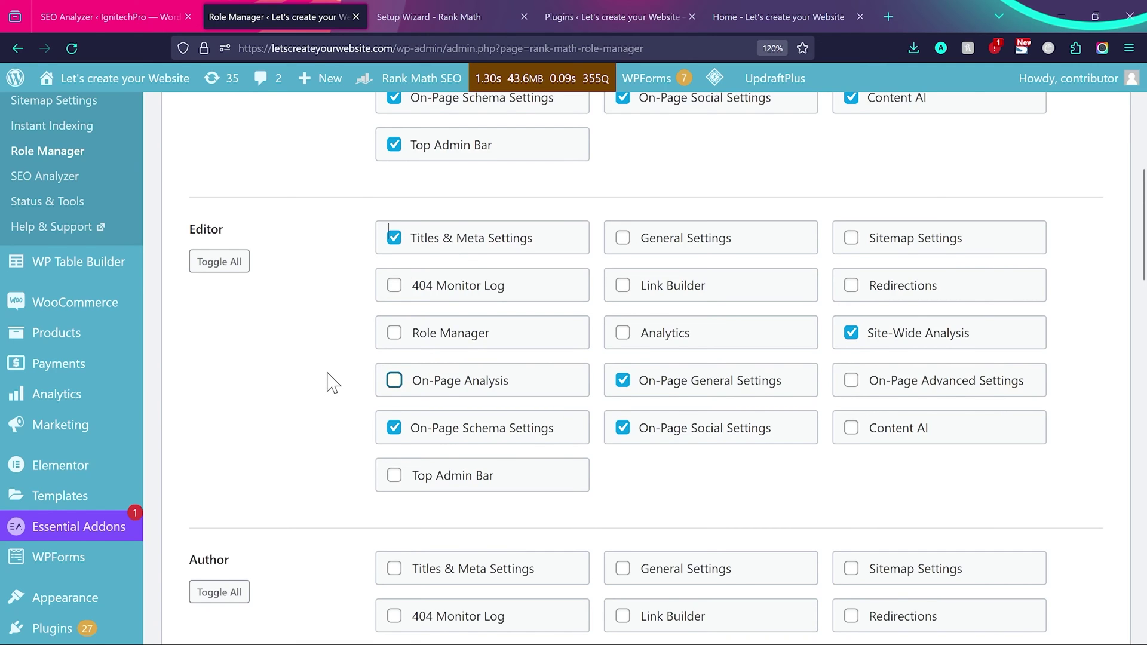
scroll(333, 382, "down", 8)
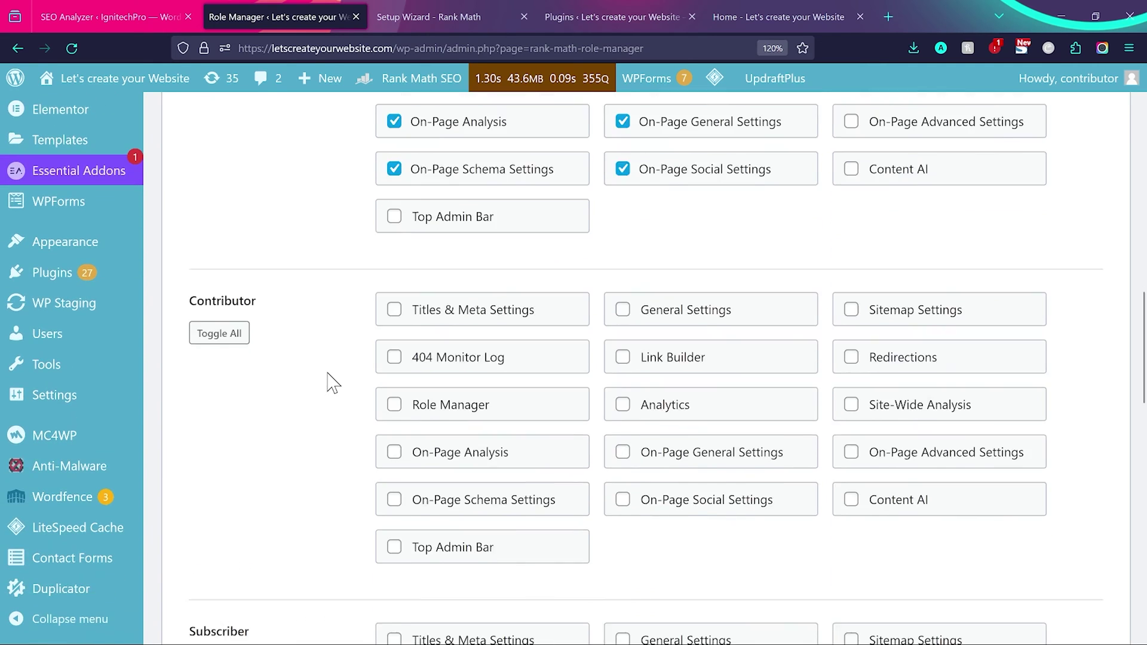
- Restart the SEO Analyzer for letscreateyourwebsite.com and review its Priority and Basic SEO test results
scroll(333, 383, "up", 8)
left_click(58, 423)
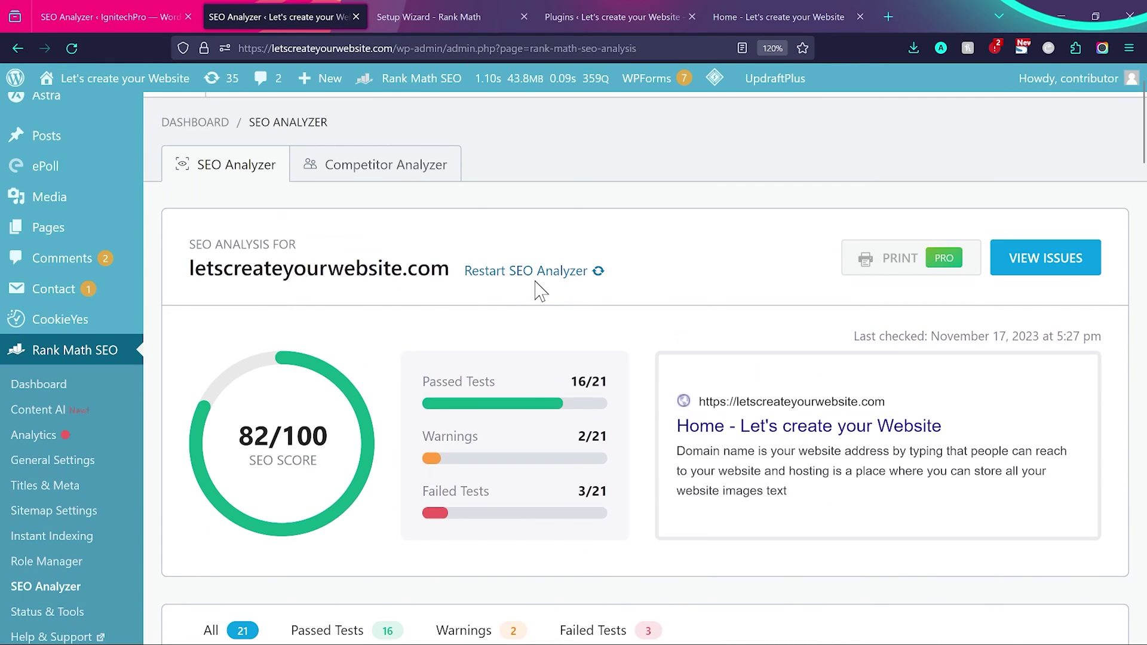
left_click(546, 276)
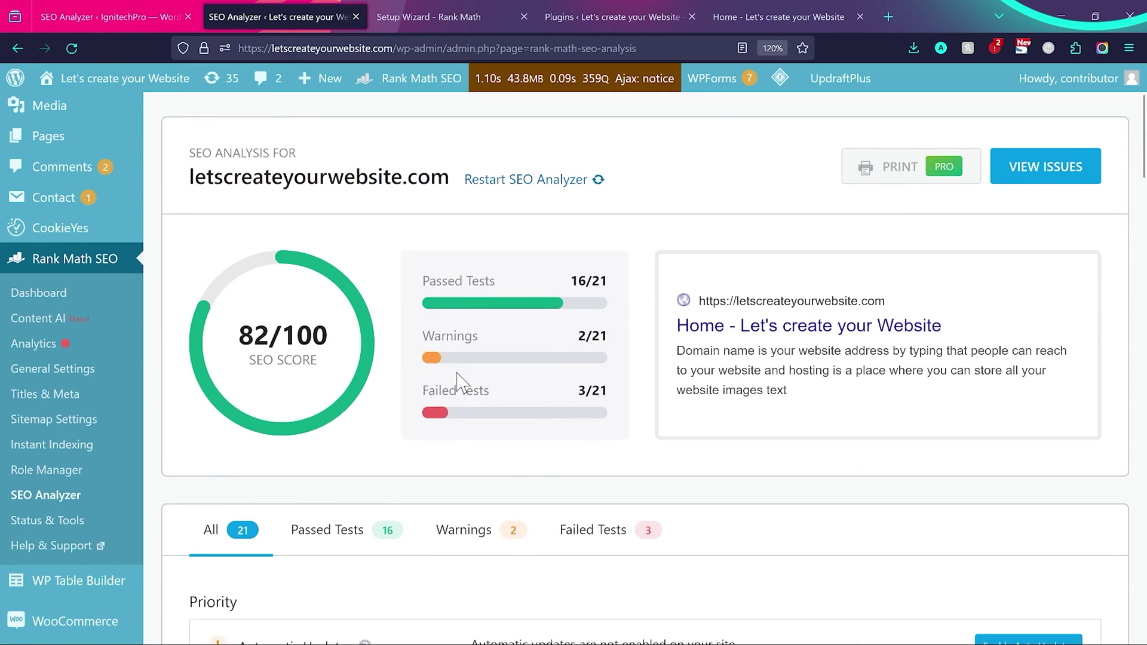
scroll(534, 374, "down", 5)
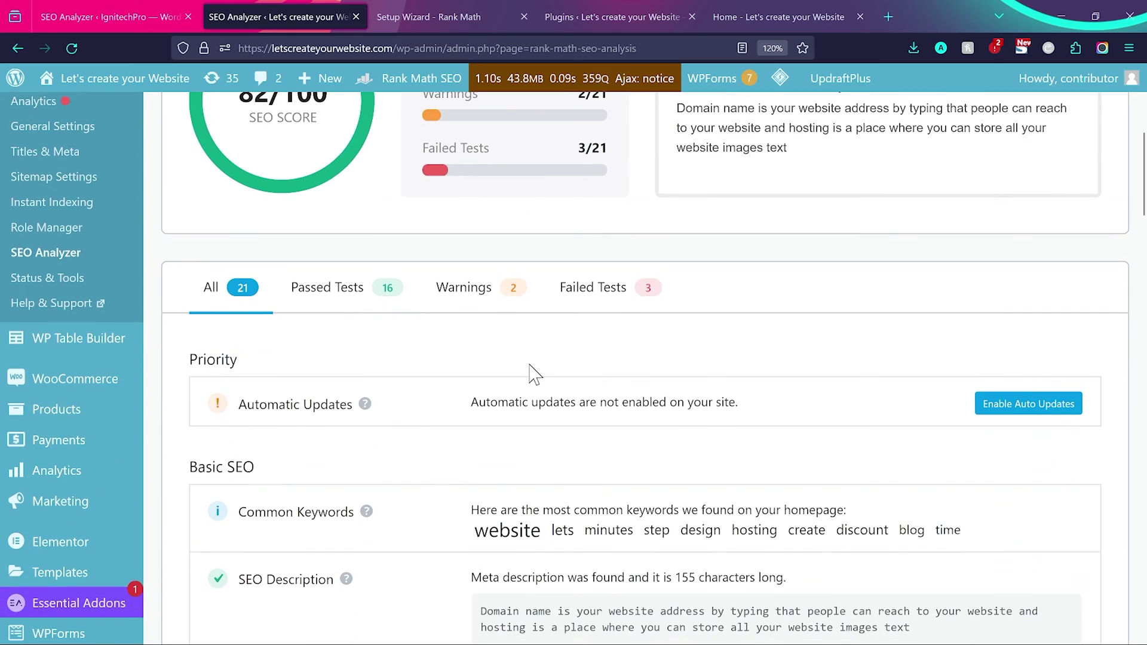
scroll(533, 372, "down", 1)
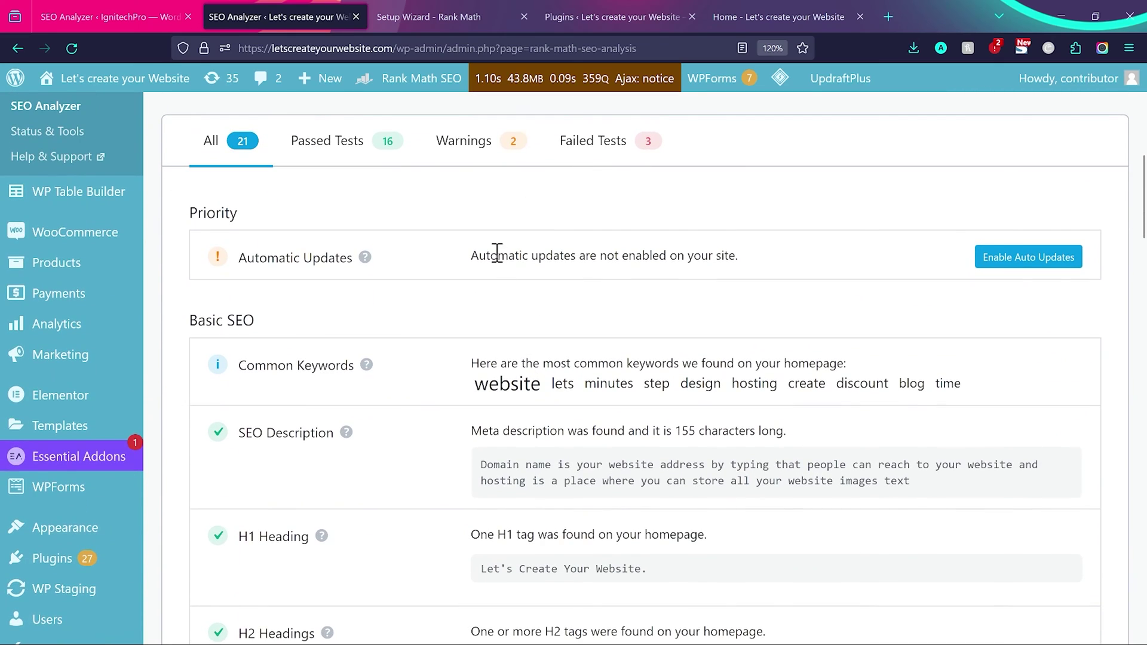
- Review the Automatic Updates, SEO Description, heading and Image ALT Attributes results of the site analysis
left_click_drag(473, 258, 754, 264)
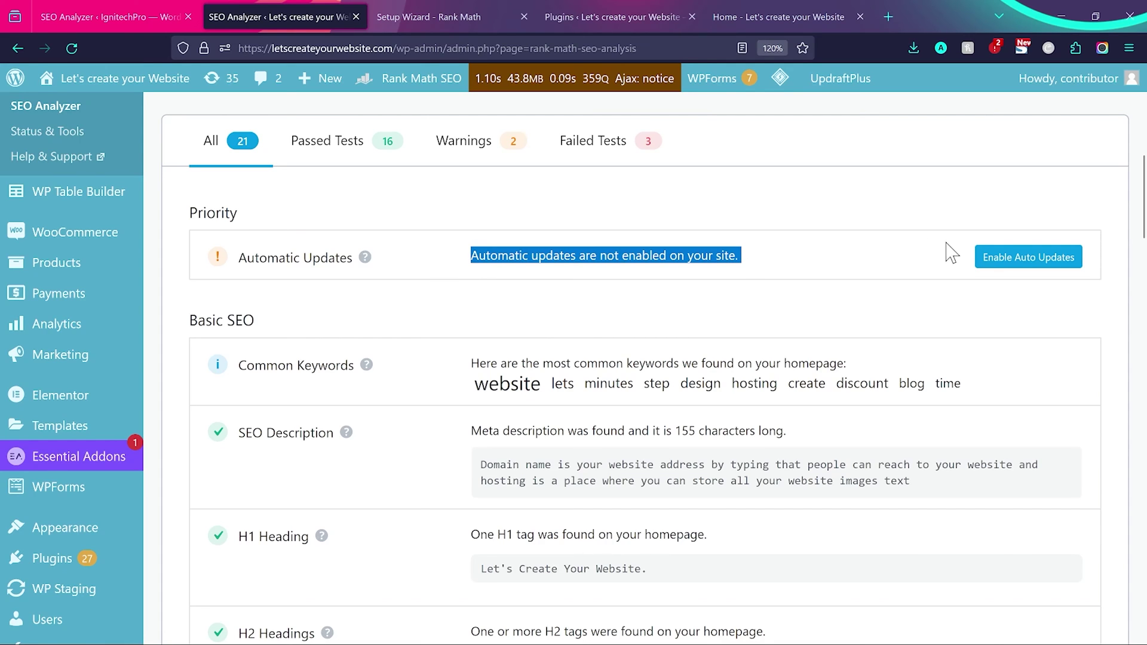
scroll(582, 310, "down", 3)
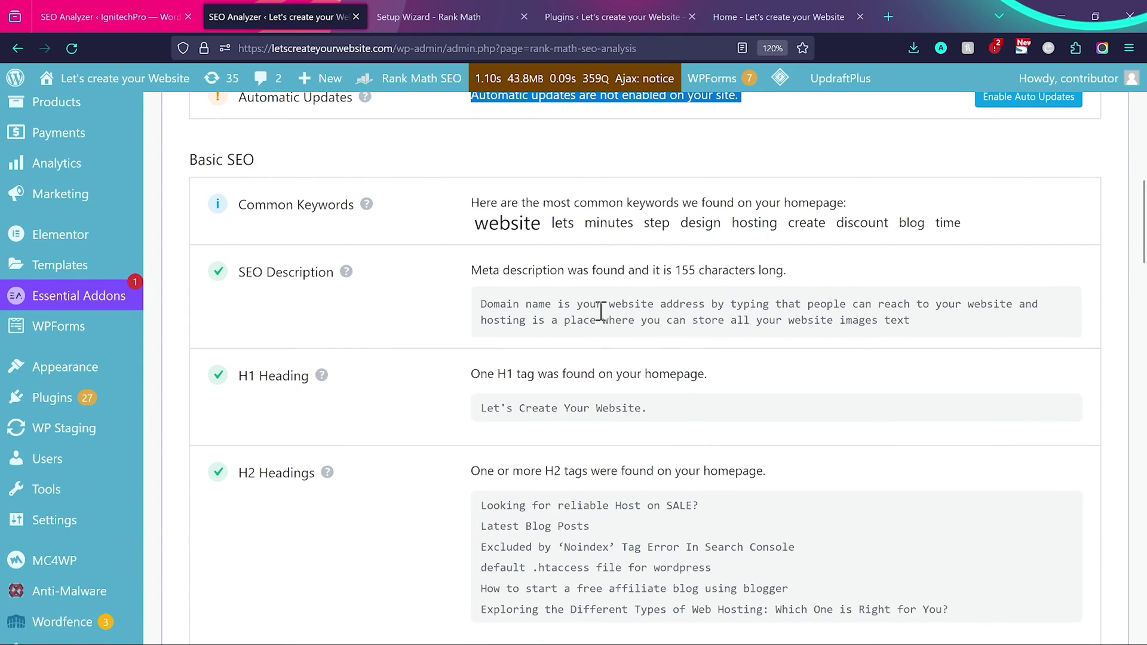
scroll(601, 310, "down", 3)
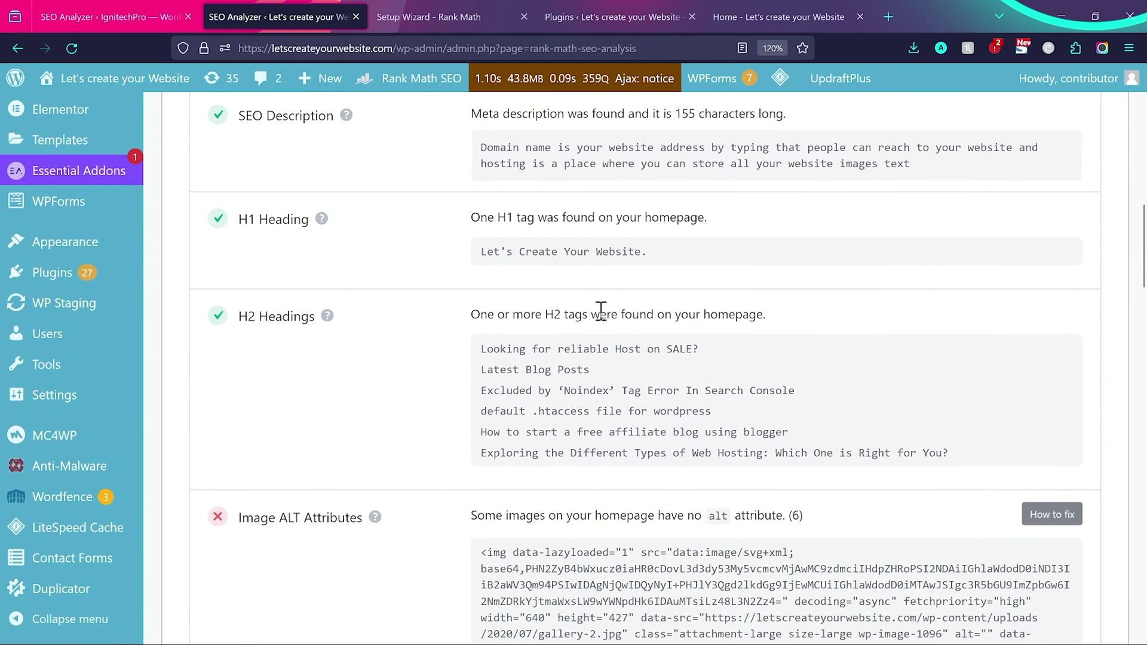
scroll(601, 310, "down", 5)
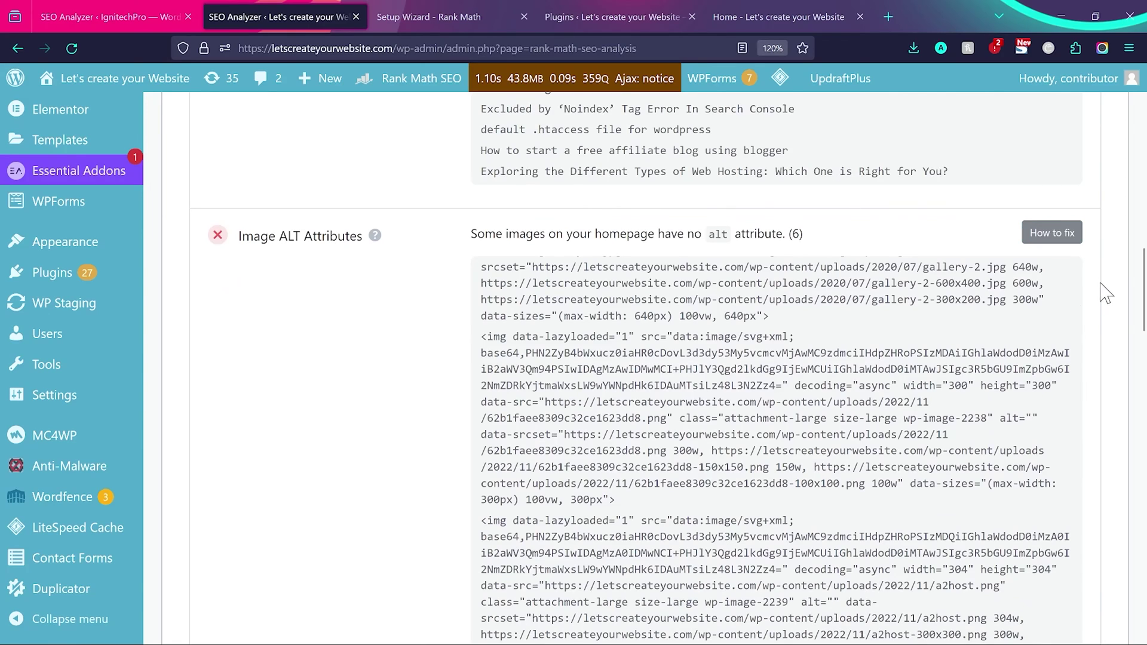
- Open the fix guidance for Image ALT Attributes and its Rank Math knowledge base article, and return to the analysis results
left_click(1053, 234)
left_click(515, 326)
left_click(426, 11)
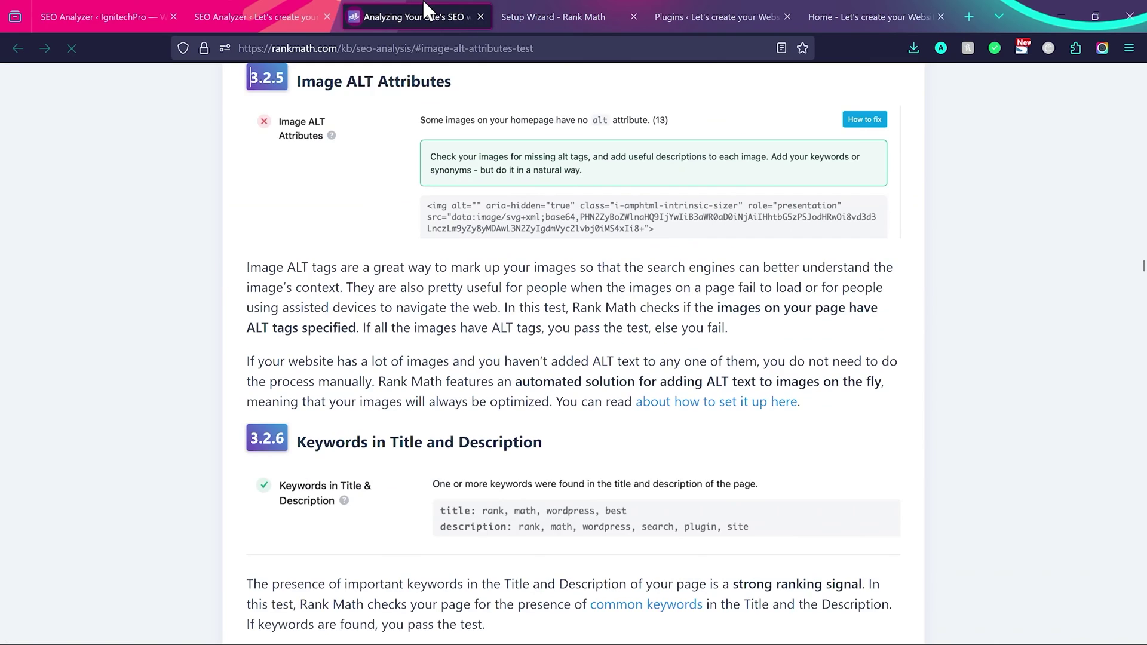
left_click(277, 7)
- Examine the internal and external link counts in the Links Ratio test and compare them with the discount links on the homepage
scroll(385, 389, "down", 10)
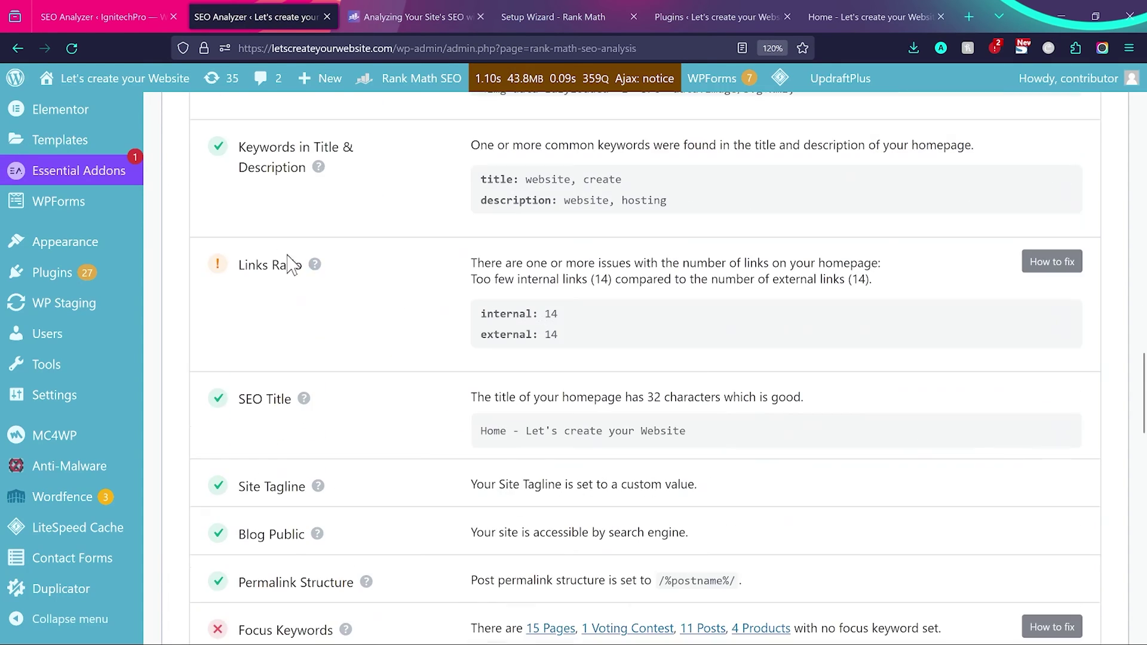
left_click_drag(562, 314, 477, 316)
left_click_drag(565, 336, 487, 335)
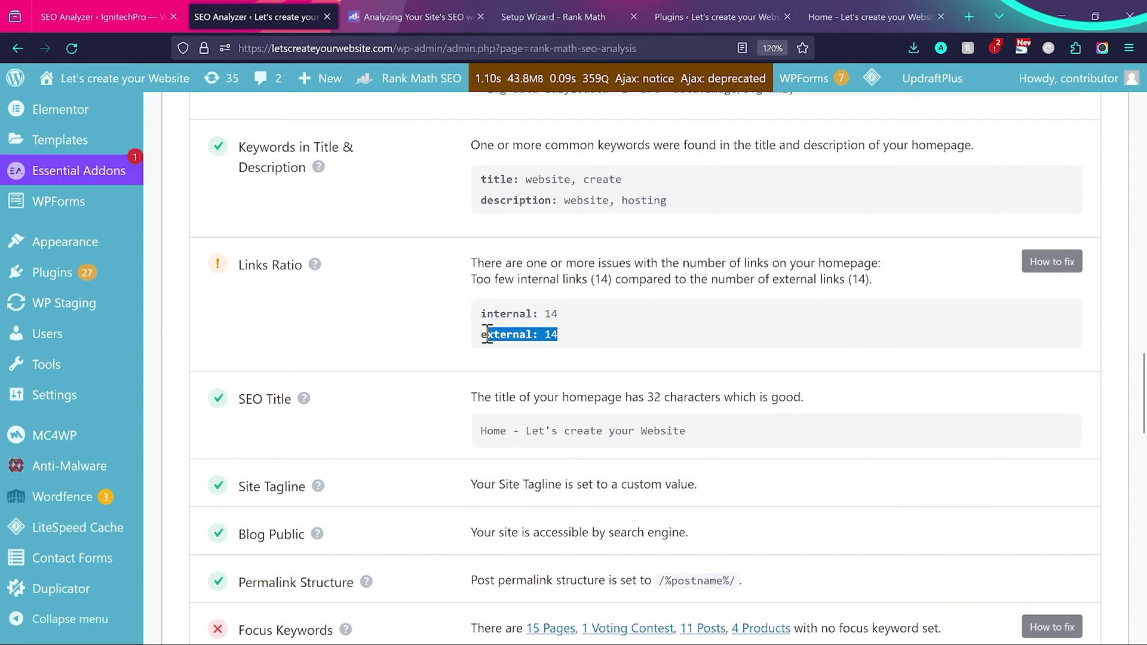
key("ctrl+9")
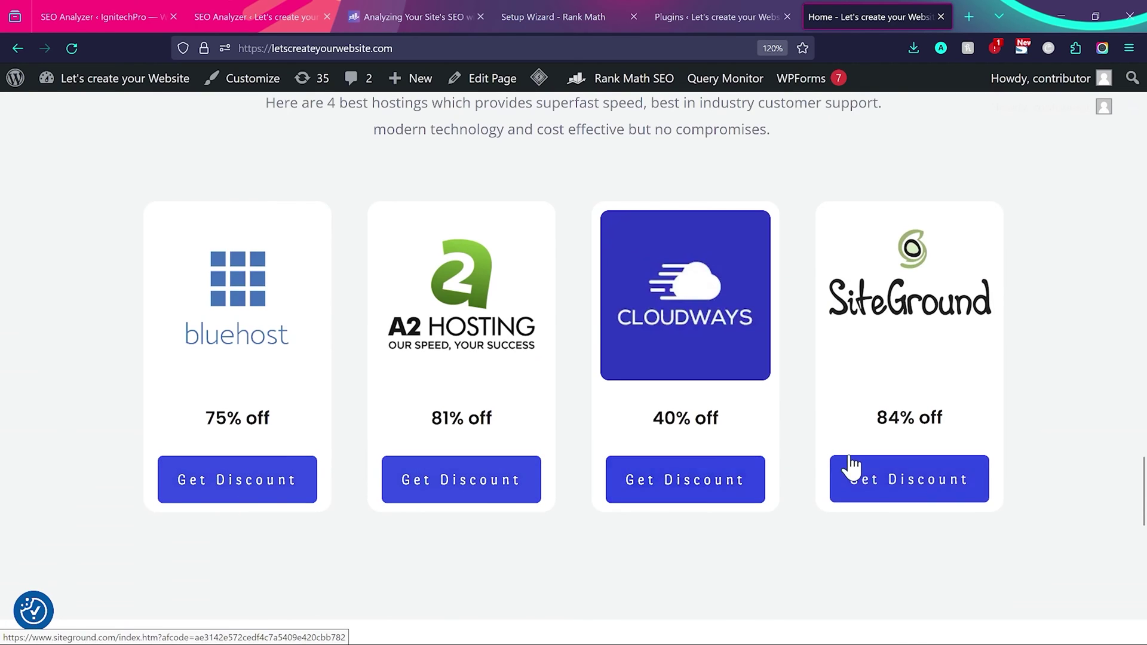
key("ctrl+2")
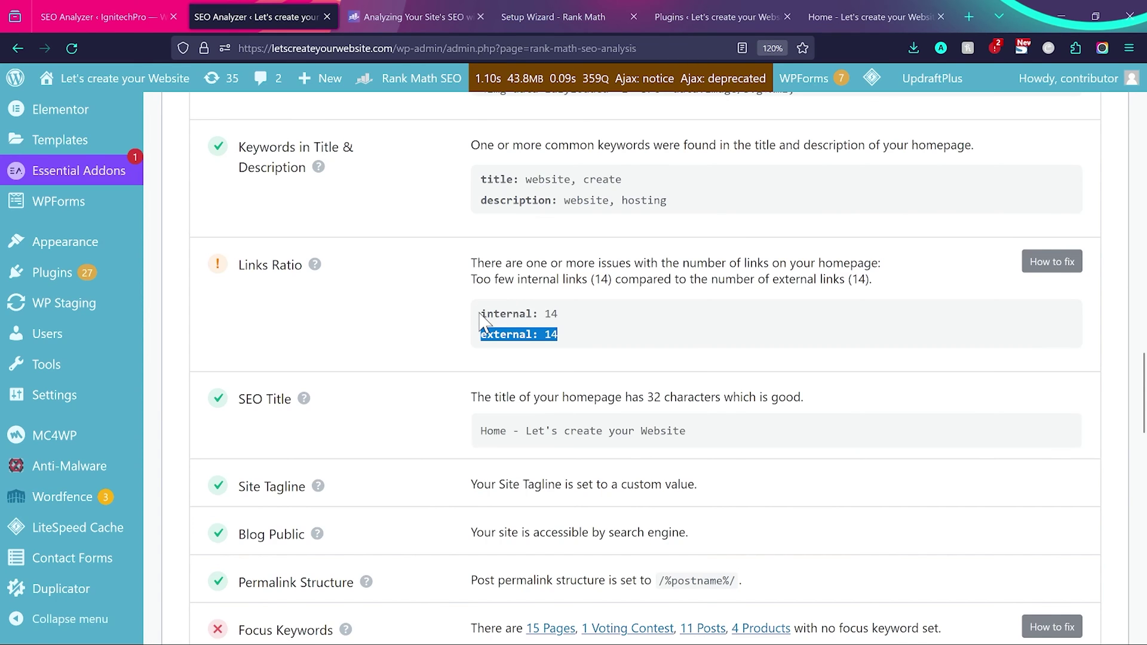
- Review the remaining Basic SEO results, including Focus Keywords, and the Advanced SEO section, ending back at the overall score
scroll(603, 329, "down", 2)
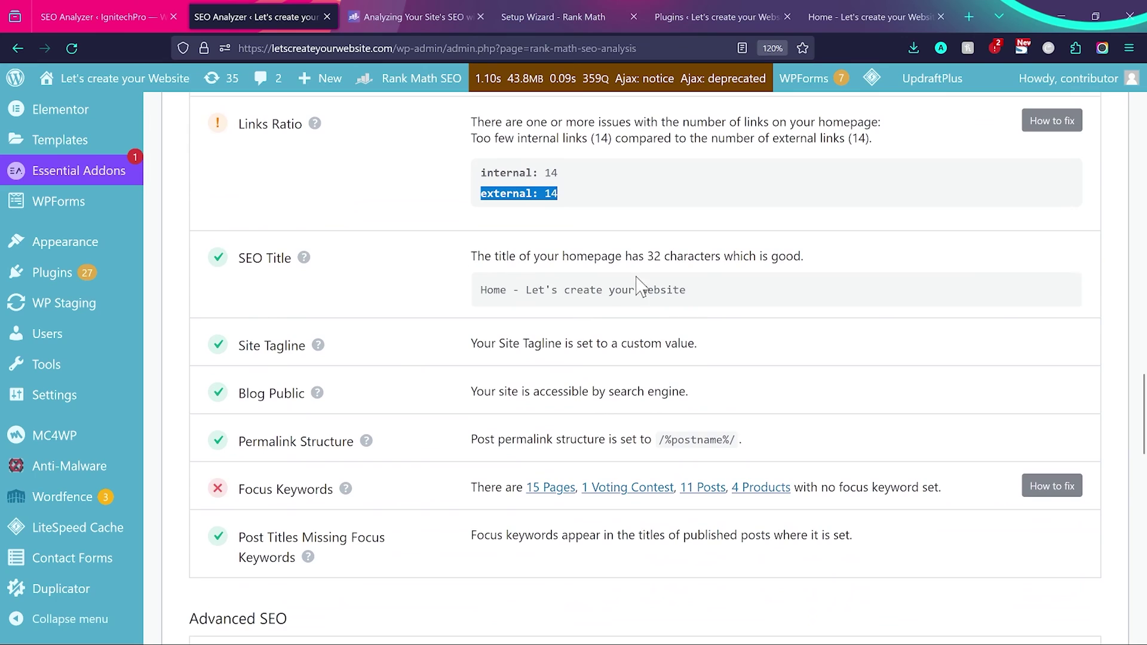
scroll(624, 284, "down", 1)
scroll(586, 304, "down", 2)
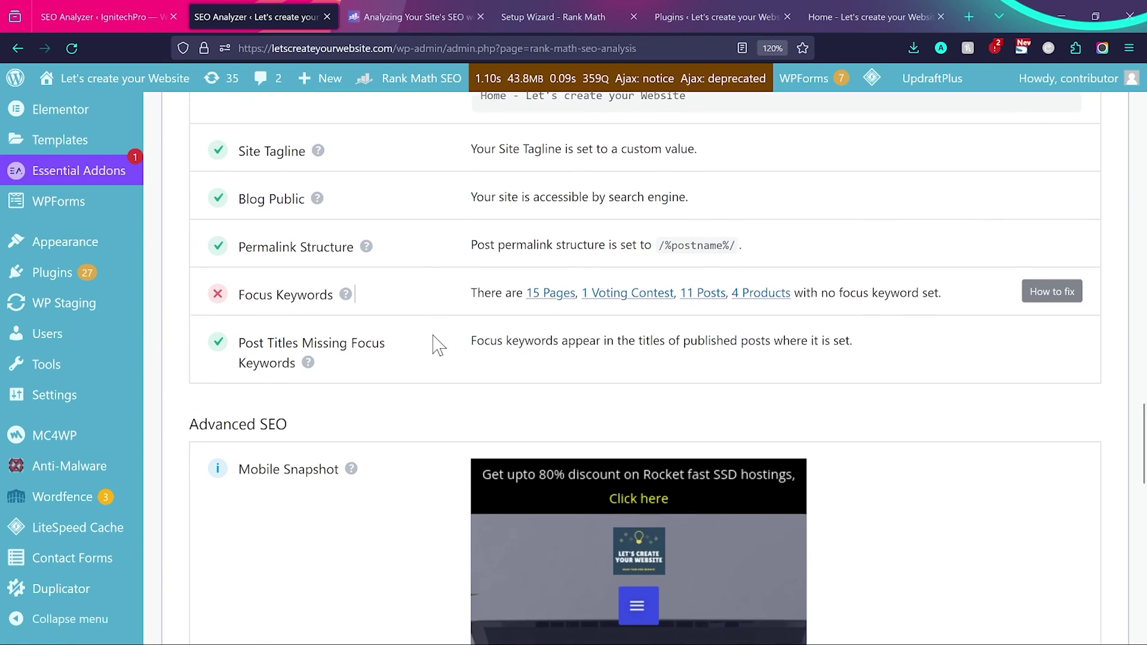
scroll(438, 346, "down", 5)
scroll(438, 345, "up", 15)
scroll(438, 345, "up", 6)
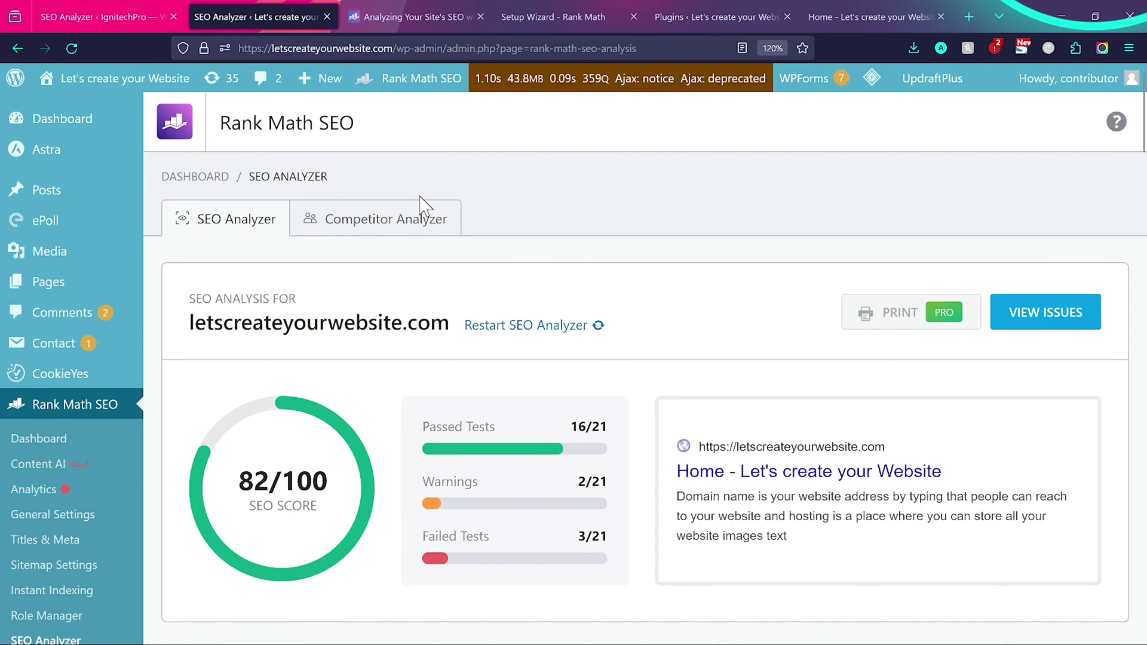
- Open the list of all posts and review their SEO Details, SEO Title and SEO Desc columns
mouse_move(18, 191)
left_click(212, 196)
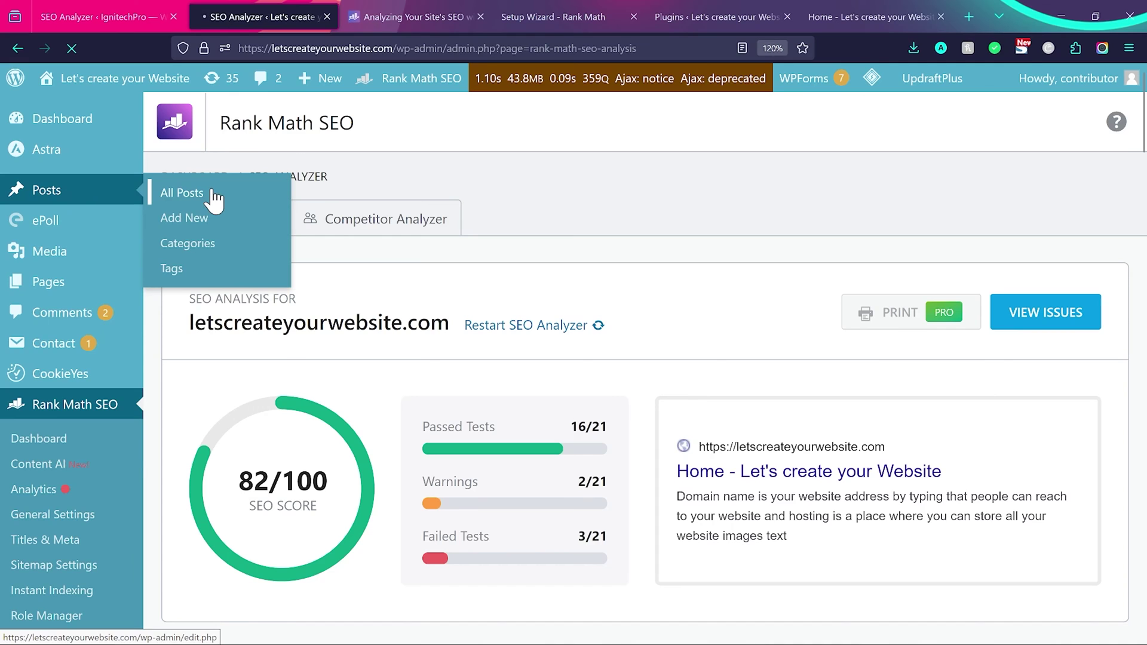
scroll(371, 347, "down", 2)
scroll(368, 346, "down", 2)
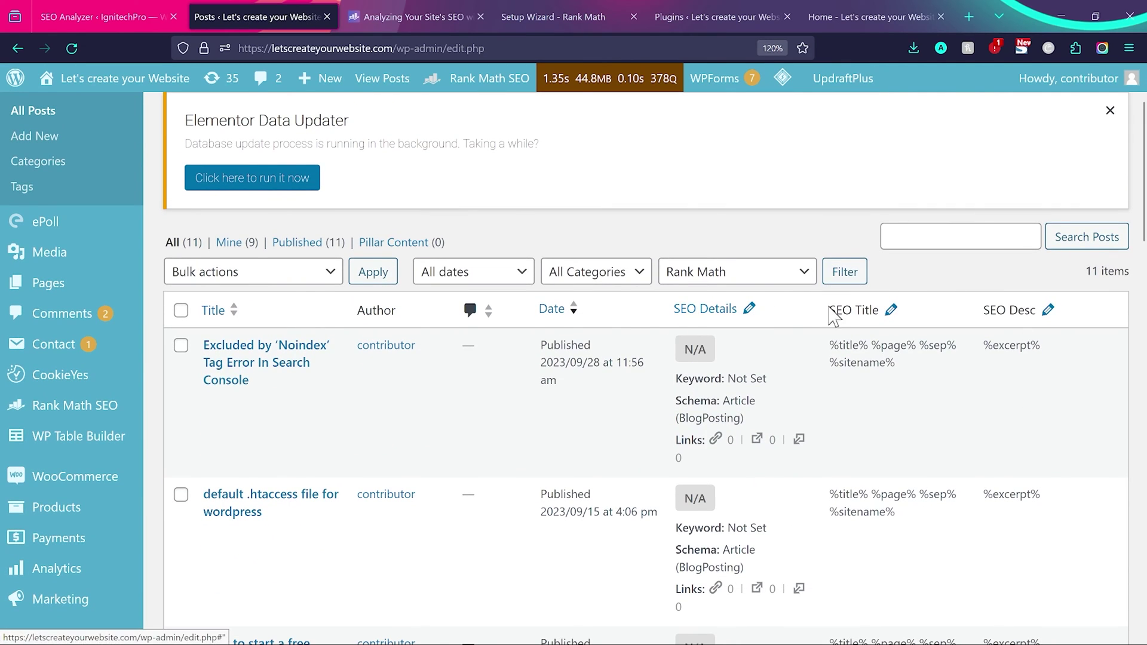
scroll(832, 345, "down", 2)
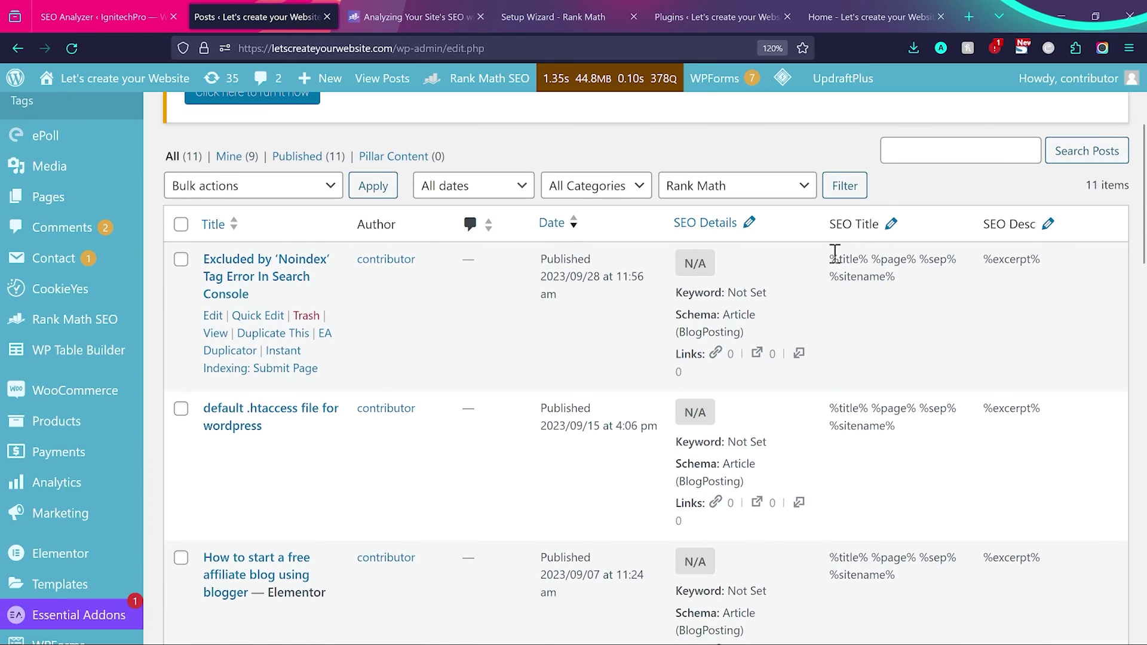
left_click_drag(834, 253, 908, 292)
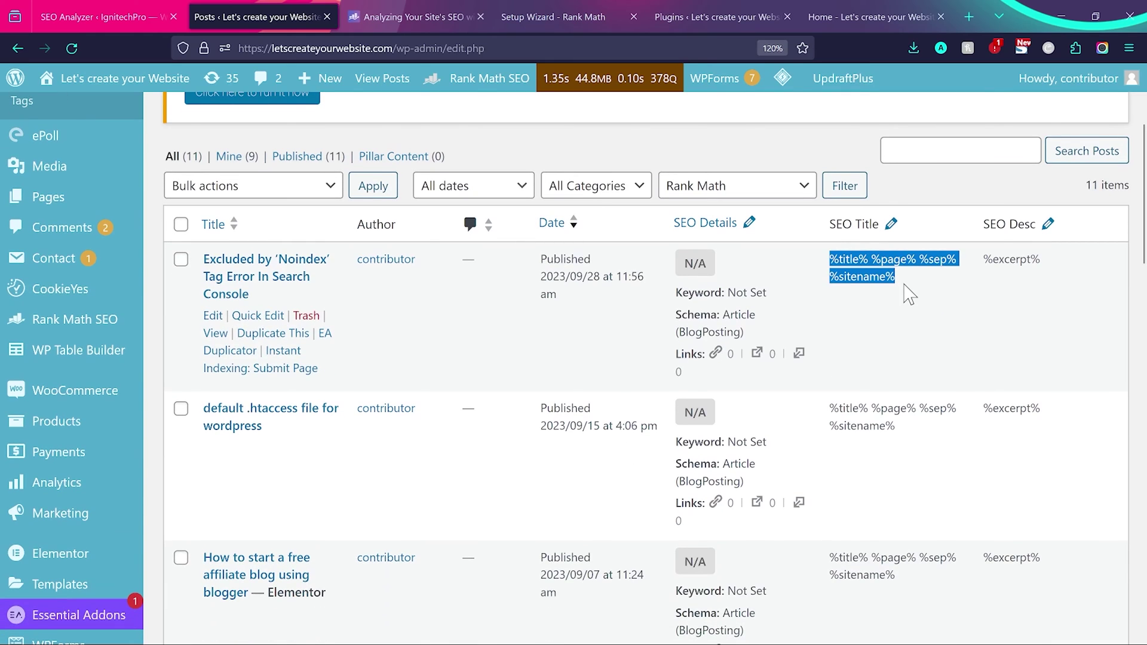
scroll(402, 445, "down", 10)
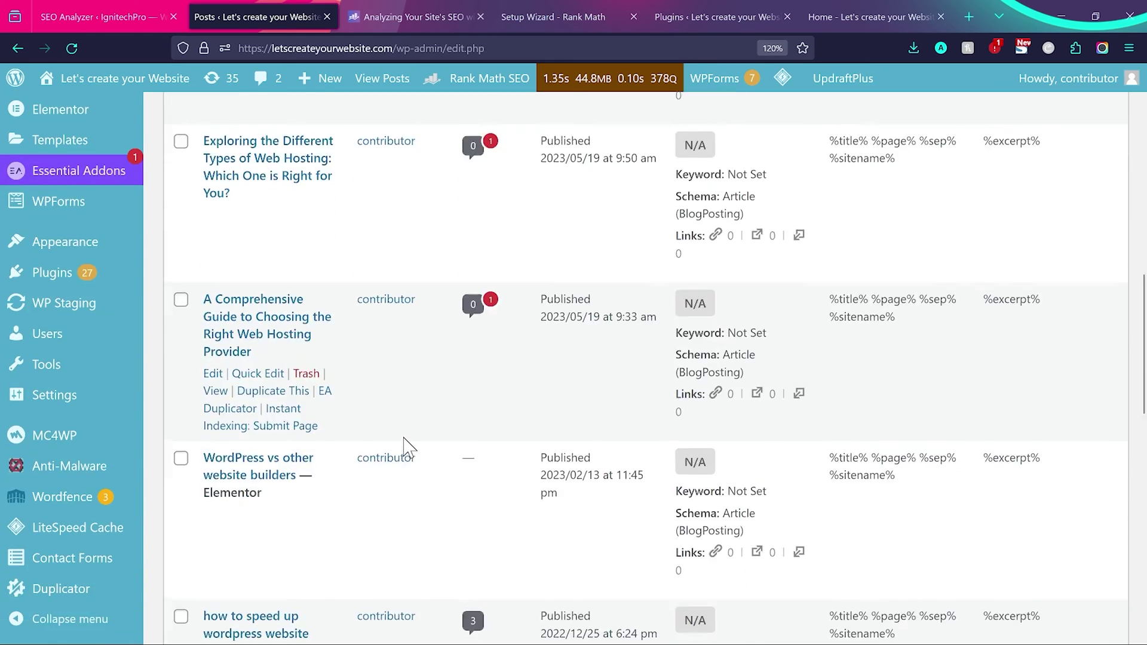
- Open the post "How to Fix WordPress needs to access your web server (SOLVED)" for editing and display its Rank Math settings
scroll(404, 445, "down", 3)
left_click(212, 370)
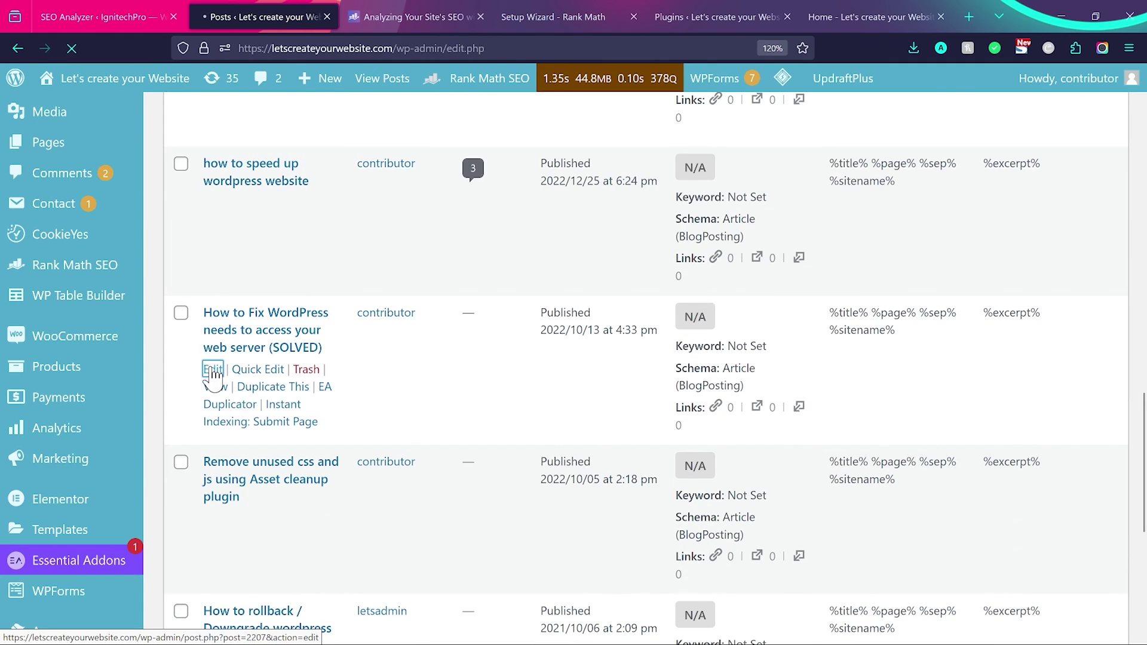
scroll(607, 361, "down", 3)
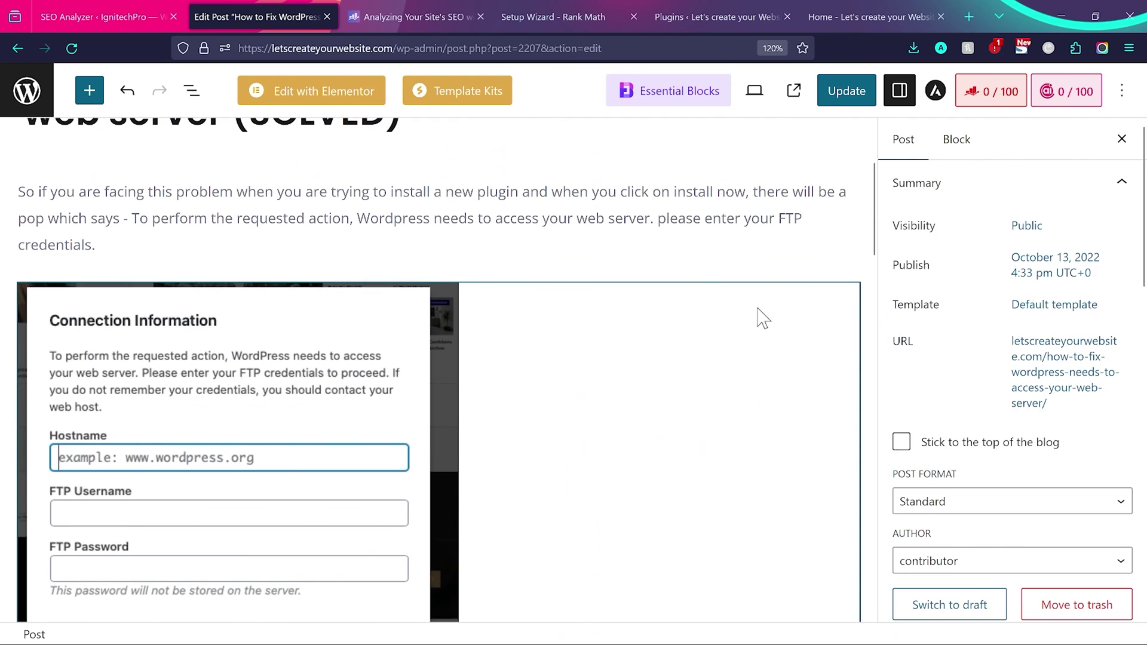
left_click(987, 94)
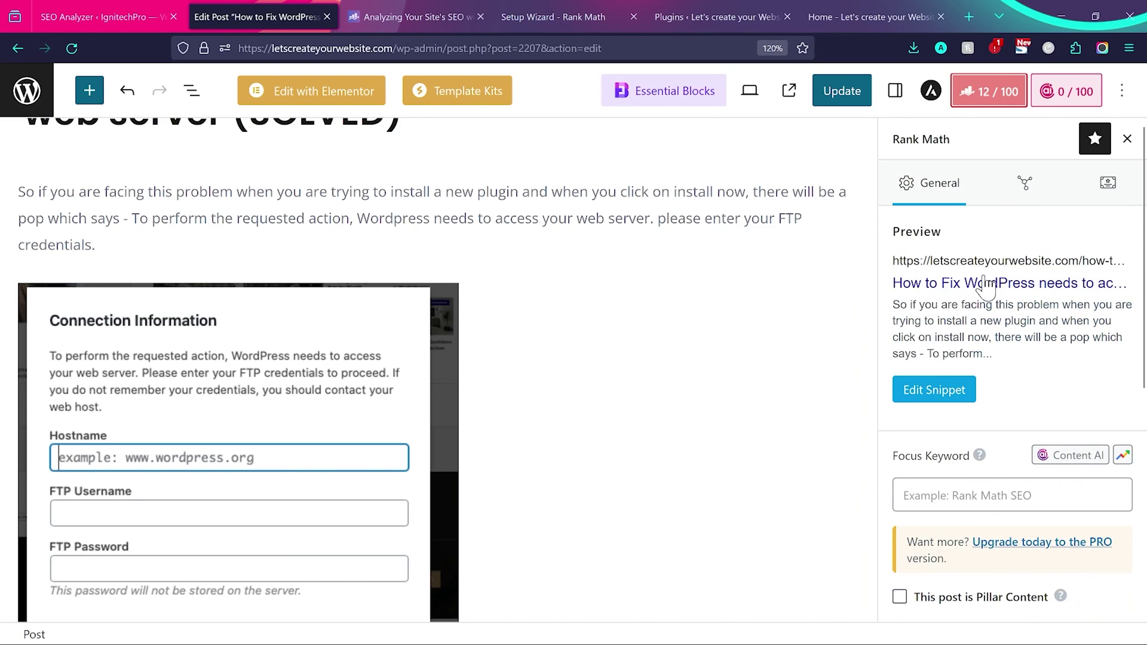
- Examine the post's Rank Math snippet preview, Focus Keyword field and Basic SEO checks
scroll(980, 290, "down", 1)
scroll(981, 290, "down", 5)
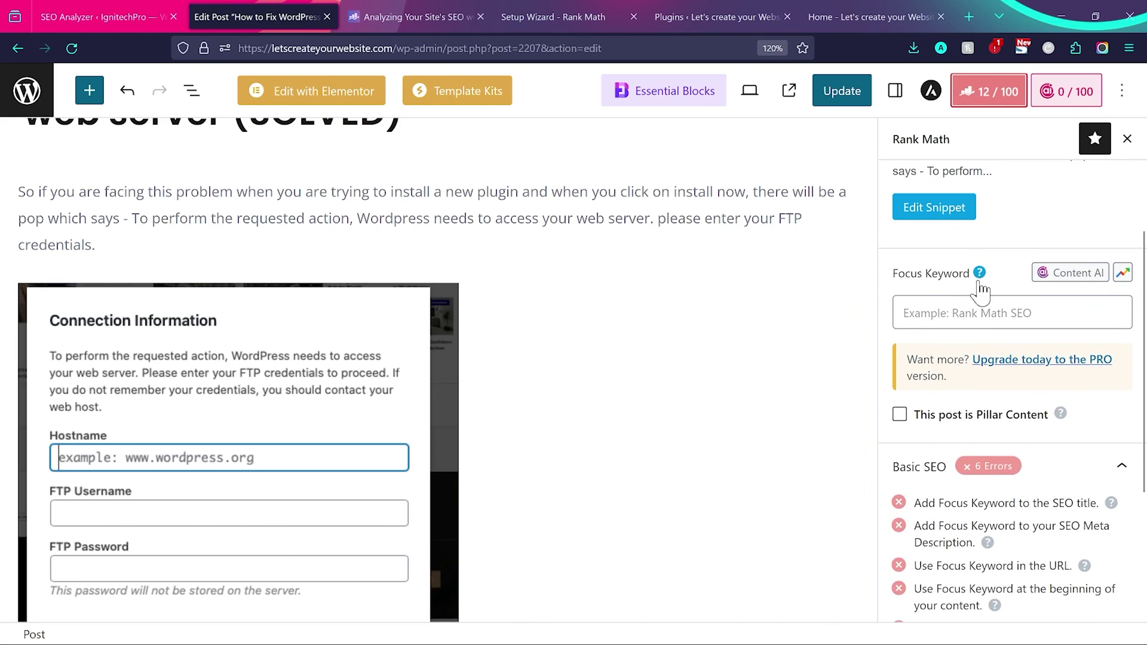
scroll(980, 289, "down", 1)
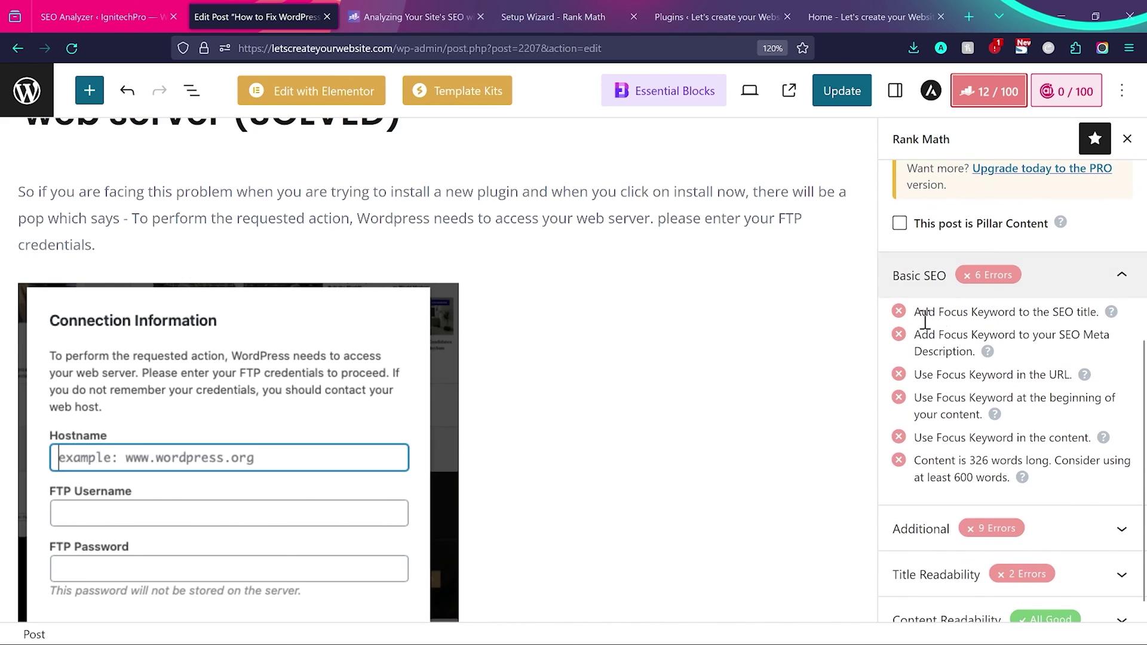
scroll(962, 412, "up", 2)
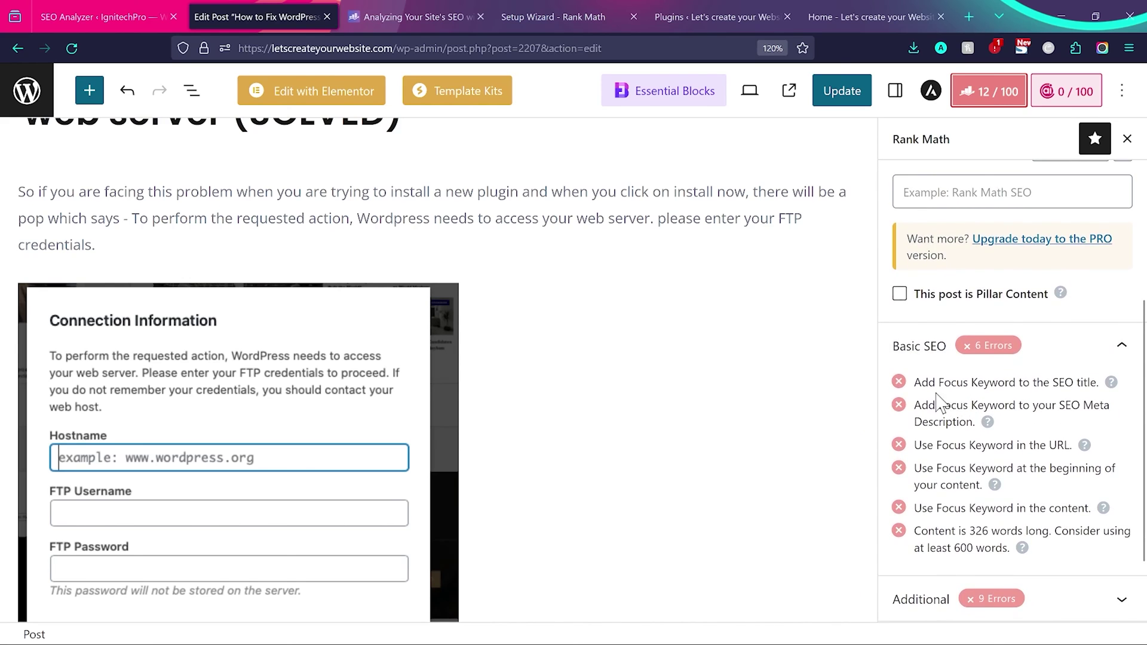
scroll(1054, 388, "up", 5)
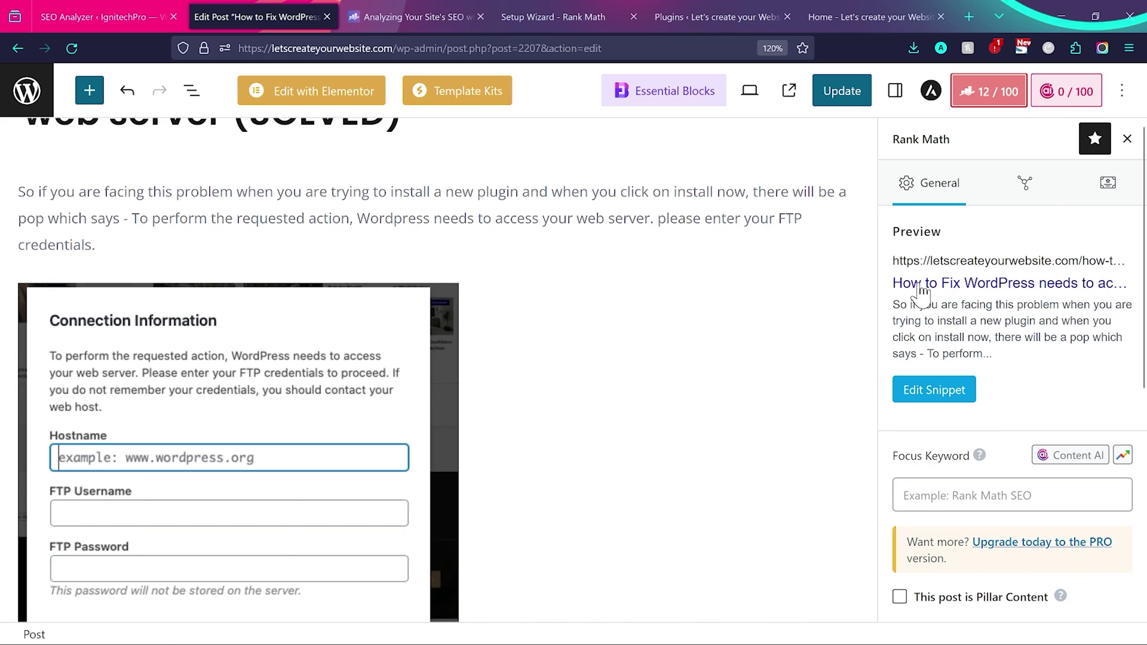
scroll(1019, 376, "down", 2)
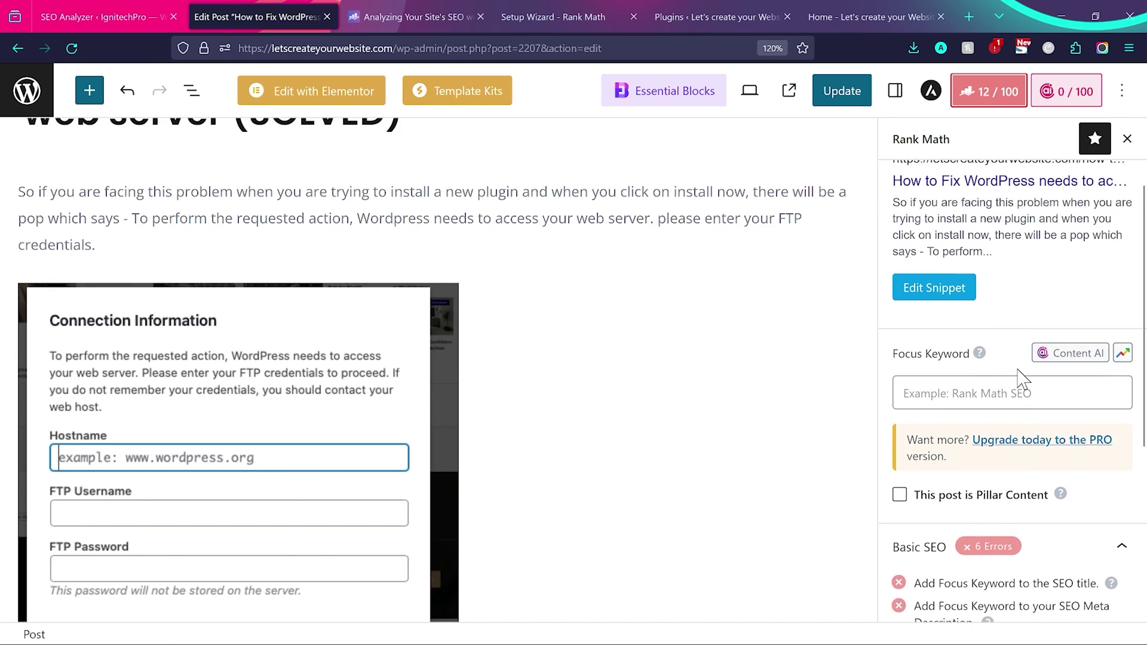
scroll(975, 380, "down", 5)
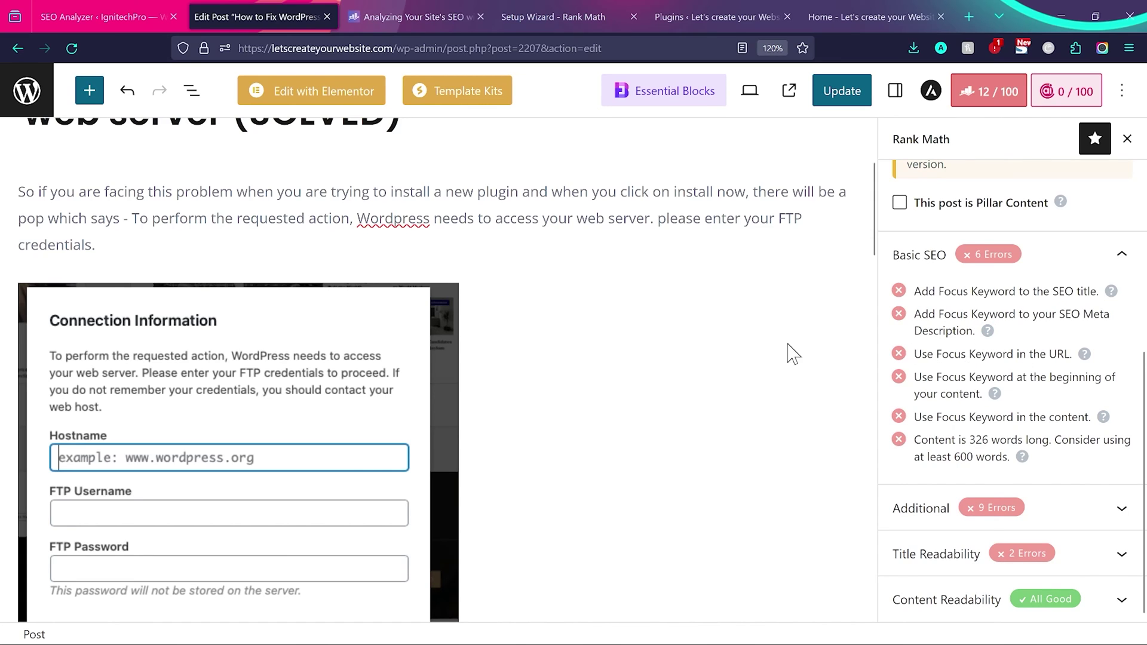
scroll(697, 311, "up", 3)
scroll(978, 258, "up", 7)
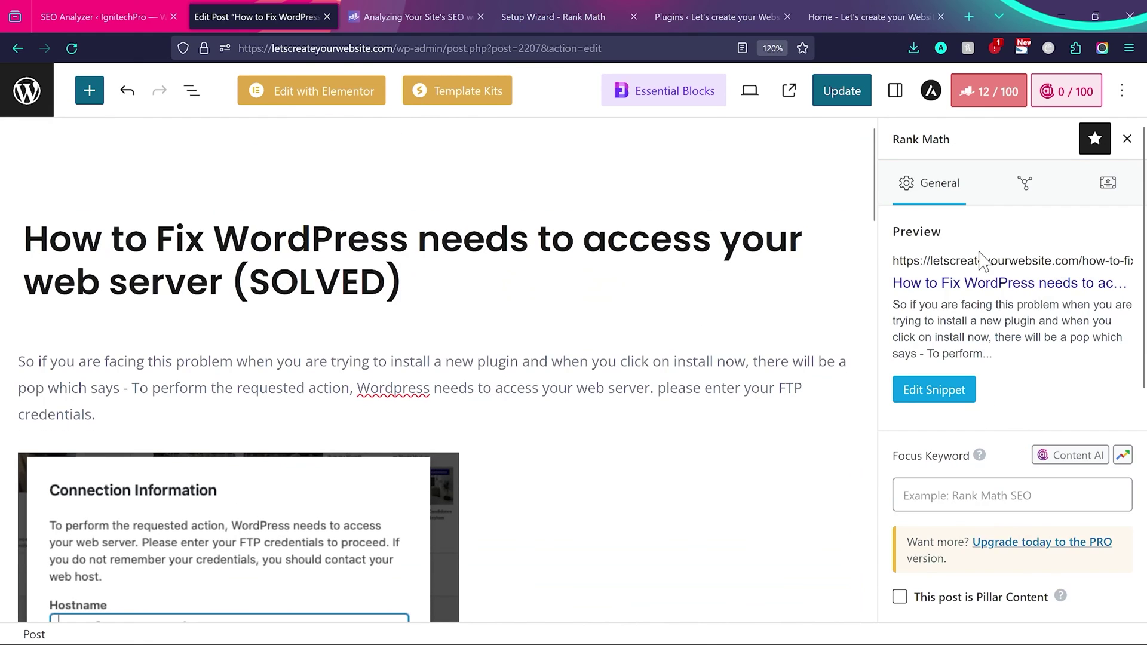
- Open the Preview Snippet Editor, look over the post's title, permalink and description, and close it
left_click(983, 263)
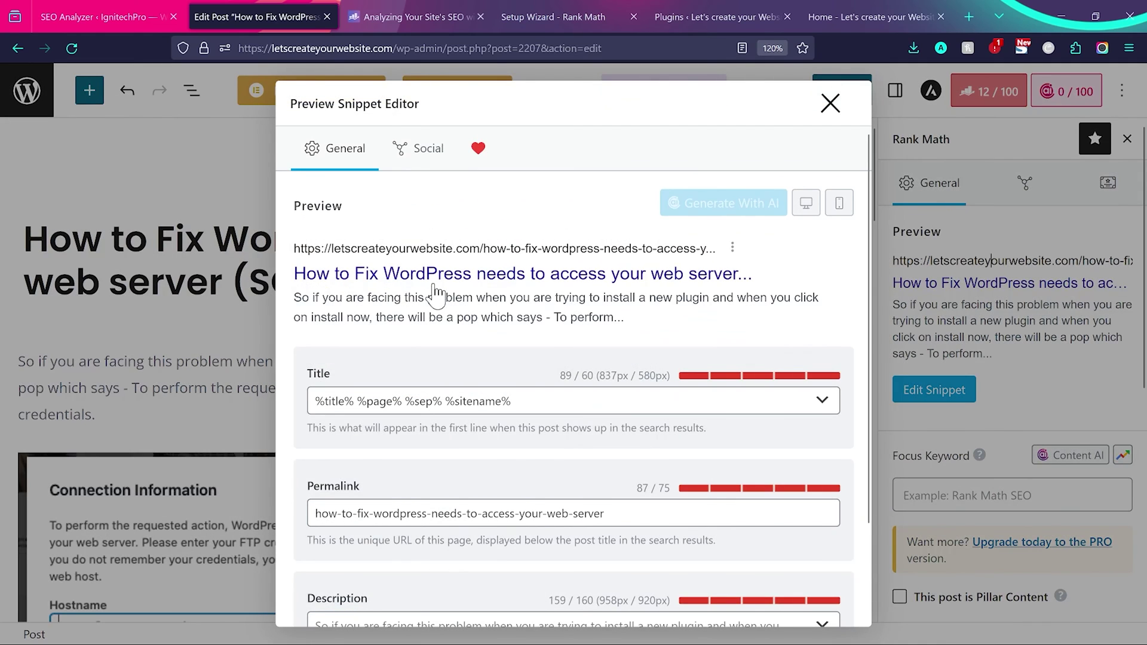
scroll(507, 286, "down", 1)
scroll(513, 275, "up", 1)
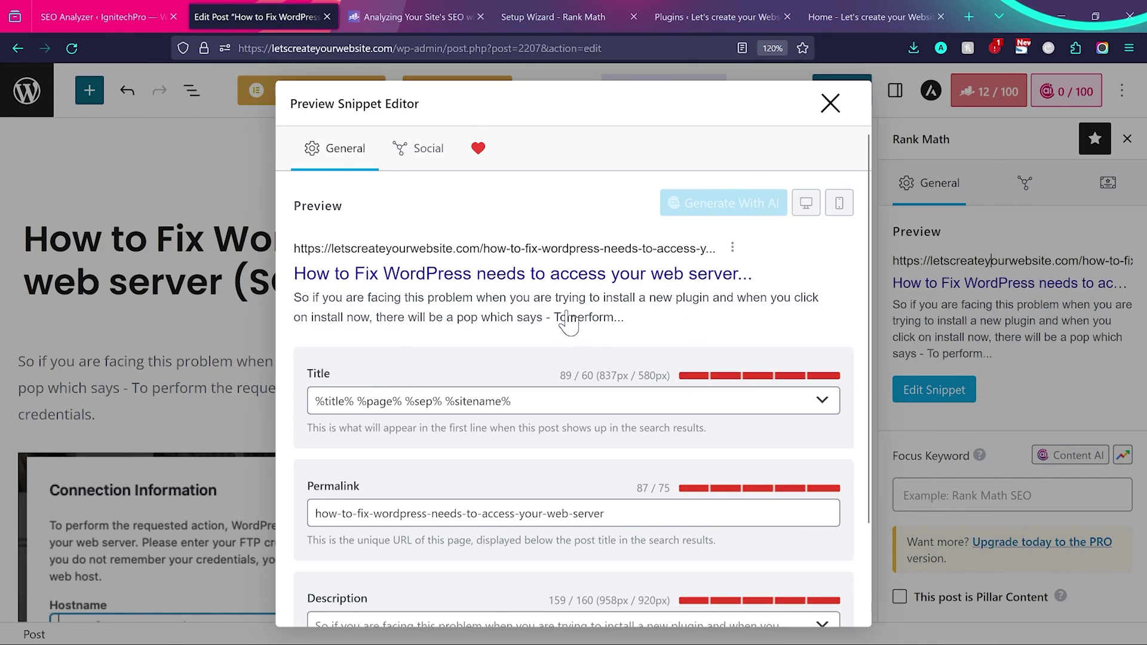
left_click(830, 102)
- Add "Fix WordPress needs to access your web server" from the post title as the post's focus keyword
scroll(963, 269, "down", 2)
left_click_drag(156, 239, 223, 282)
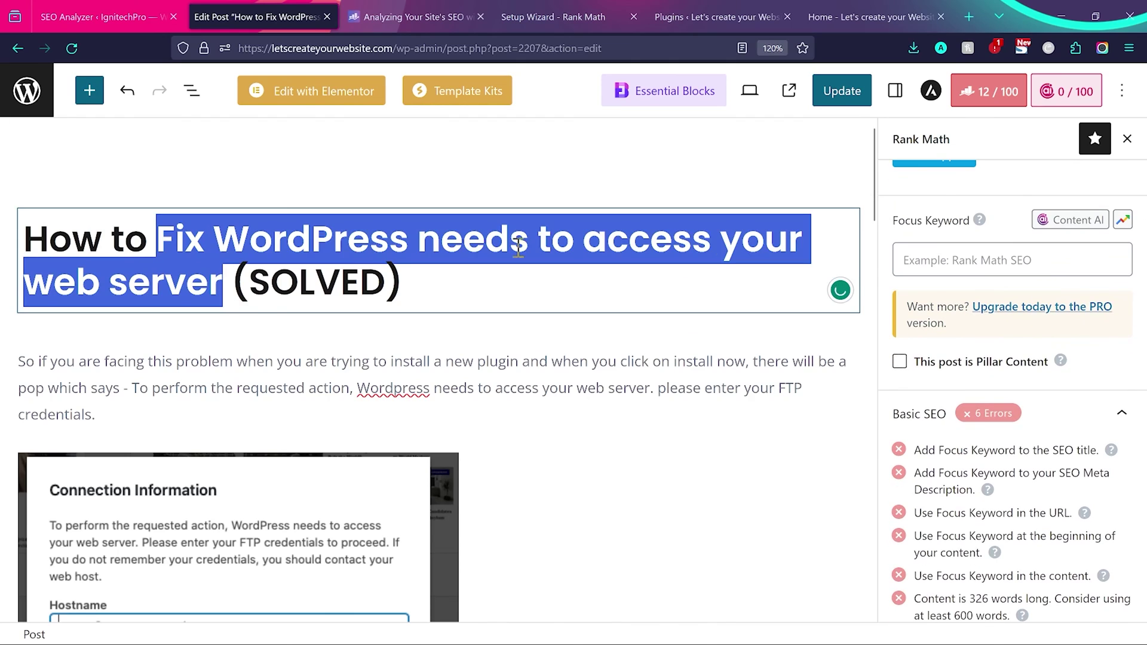
type("Fix WordPress needs to access your web server")
key("Return")
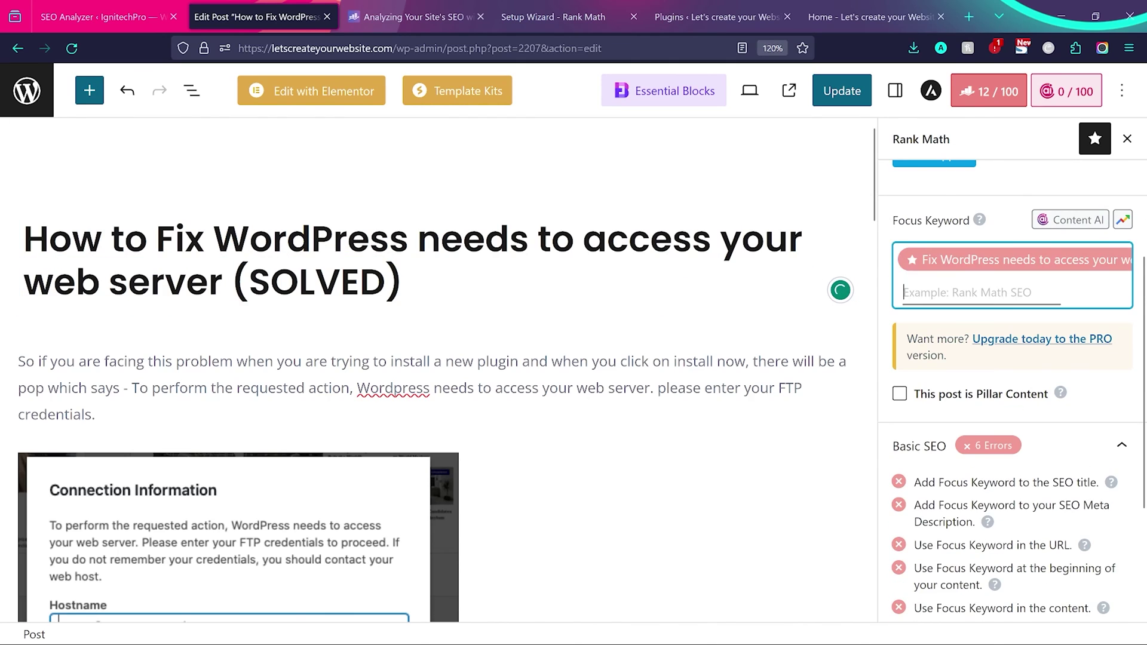
- Check the post's Basic SEO checks and set its snippet description to "Fix WordPress needs to access your web server"
scroll(943, 358, "down", 2)
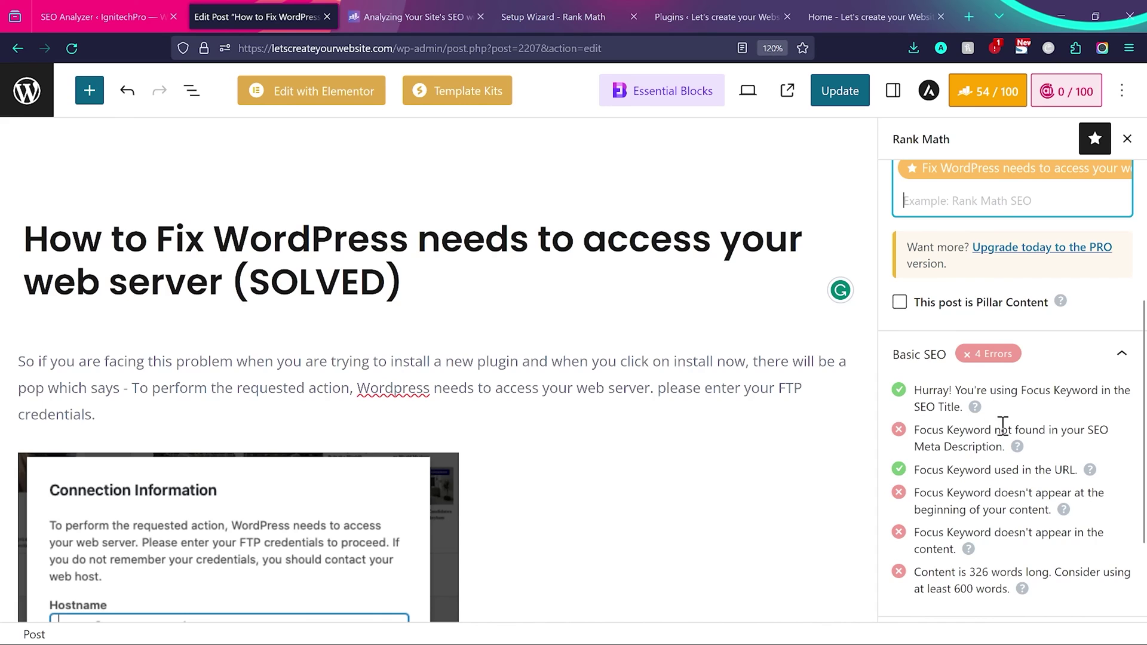
scroll(972, 421, "up", 5)
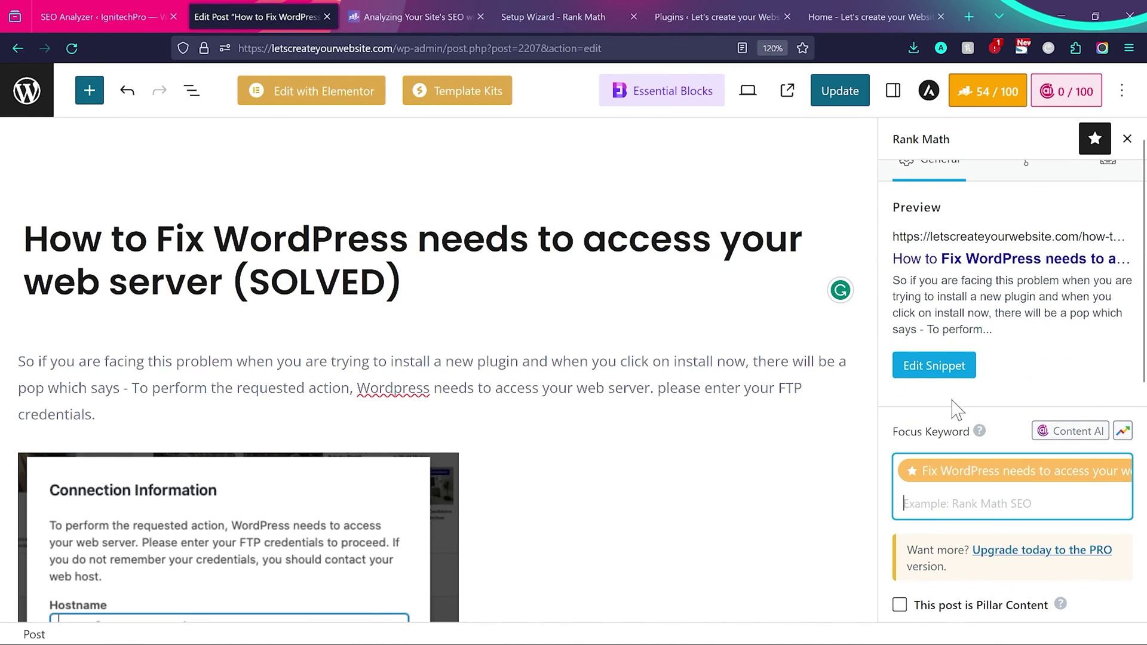
left_click(932, 367)
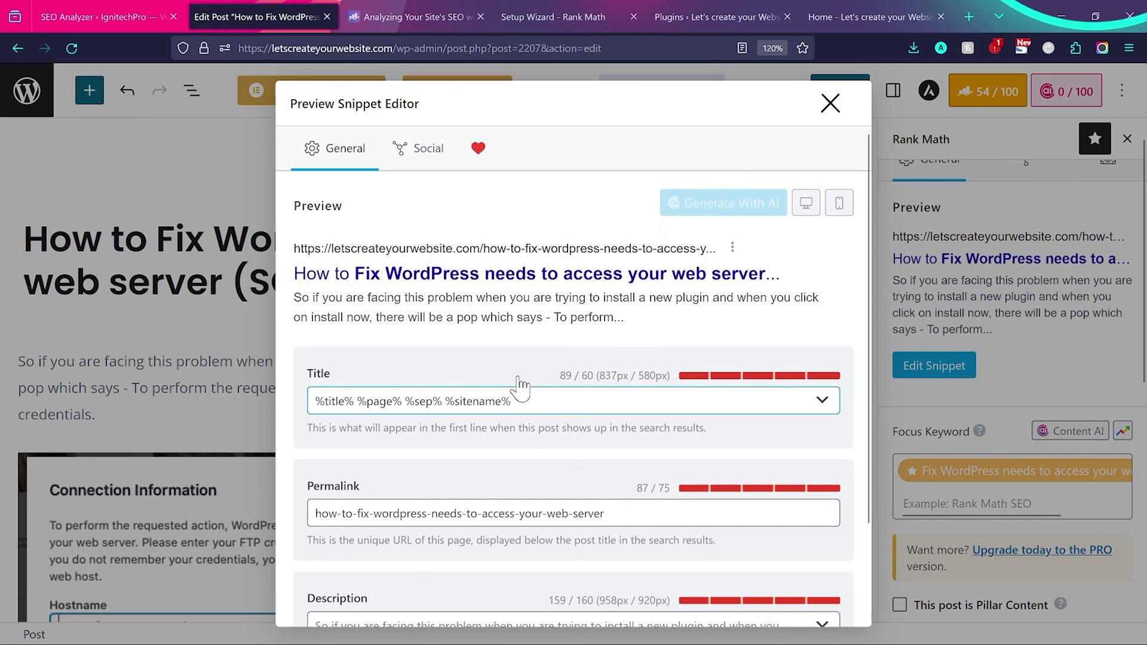
scroll(520, 382, "down", 3)
left_click(523, 538)
type("Fix WordPress needs to access your web server")
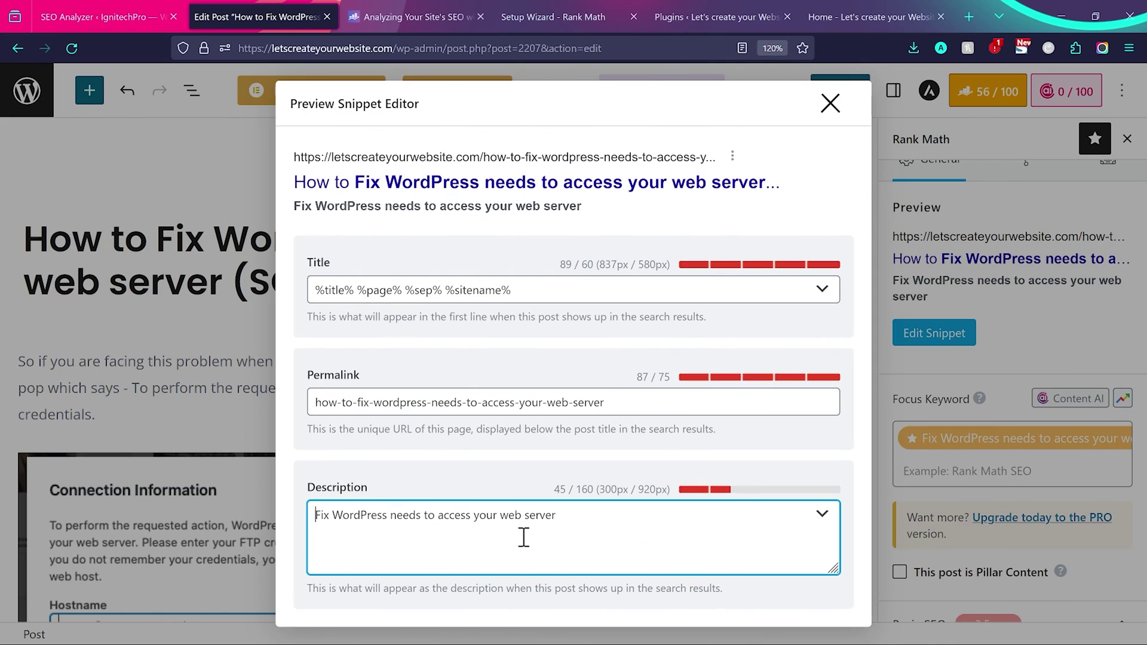
- Change the snippet description to "learn how to Fix WordPress needs to access your web server." and close the snippet editor
type("learn how ")
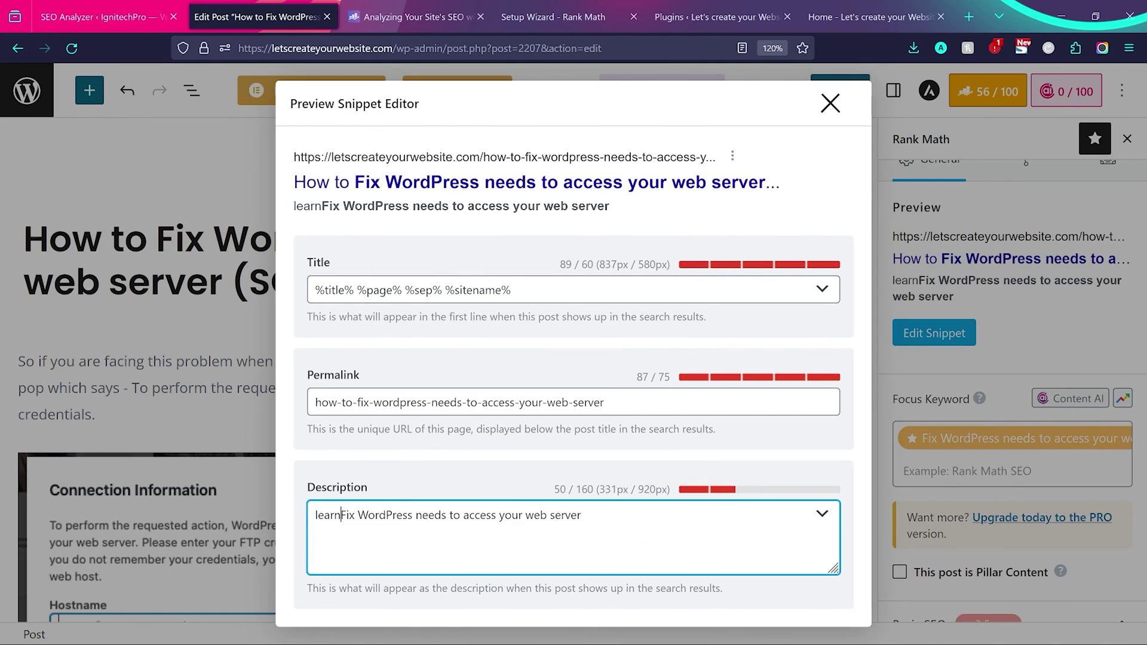
type("to")
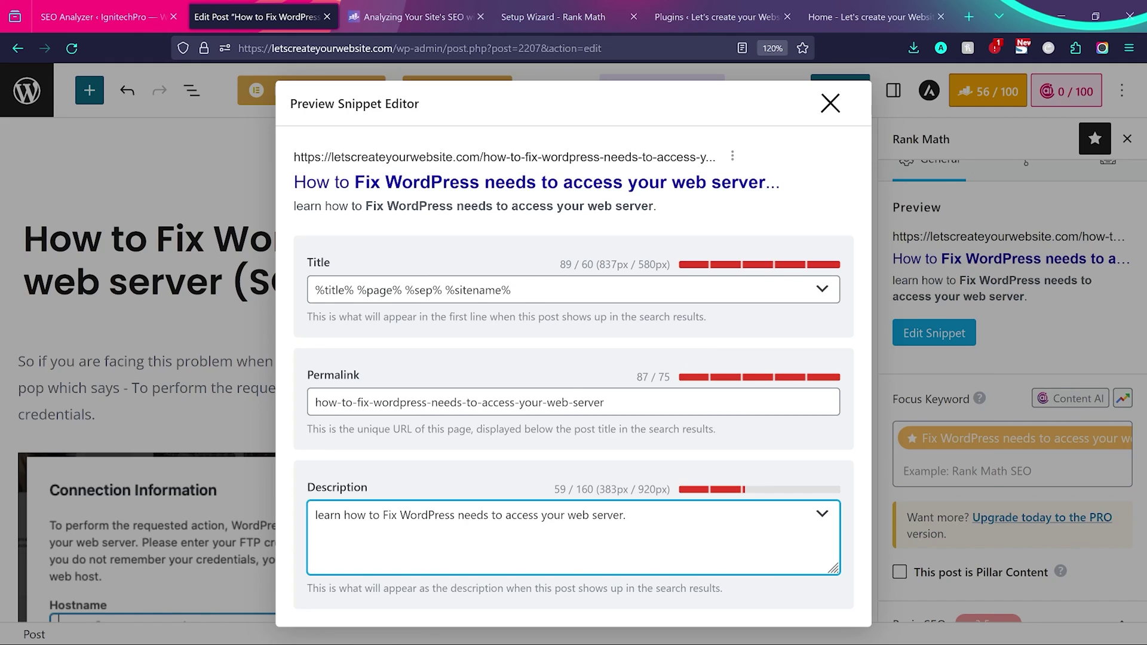
double_click(583, 488)
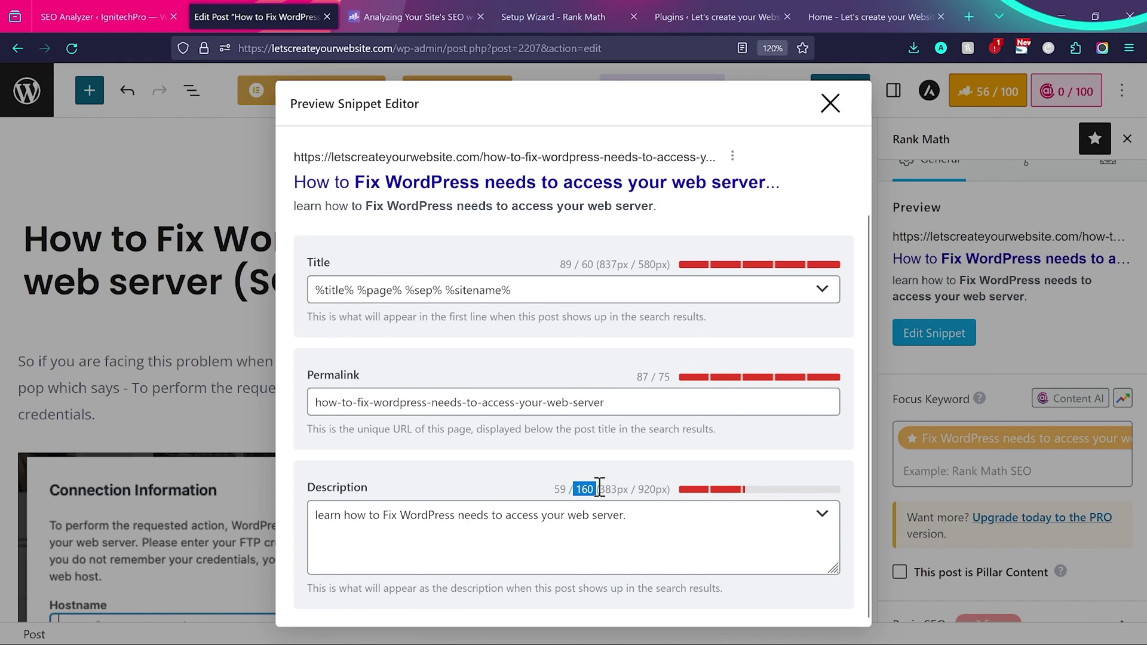
left_click(829, 105)
- Insert "learn how to Fix WordPress needs to access your web server" at the start of the post's first paragraph
scroll(968, 336, "down", 6)
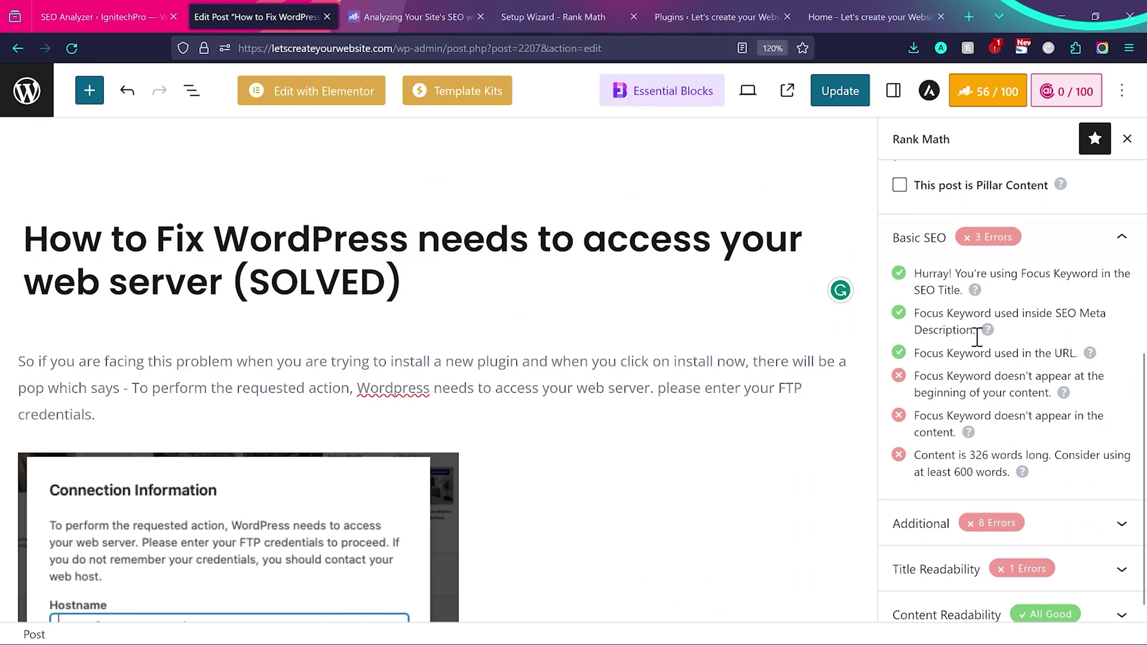
scroll(918, 358, "down", 1)
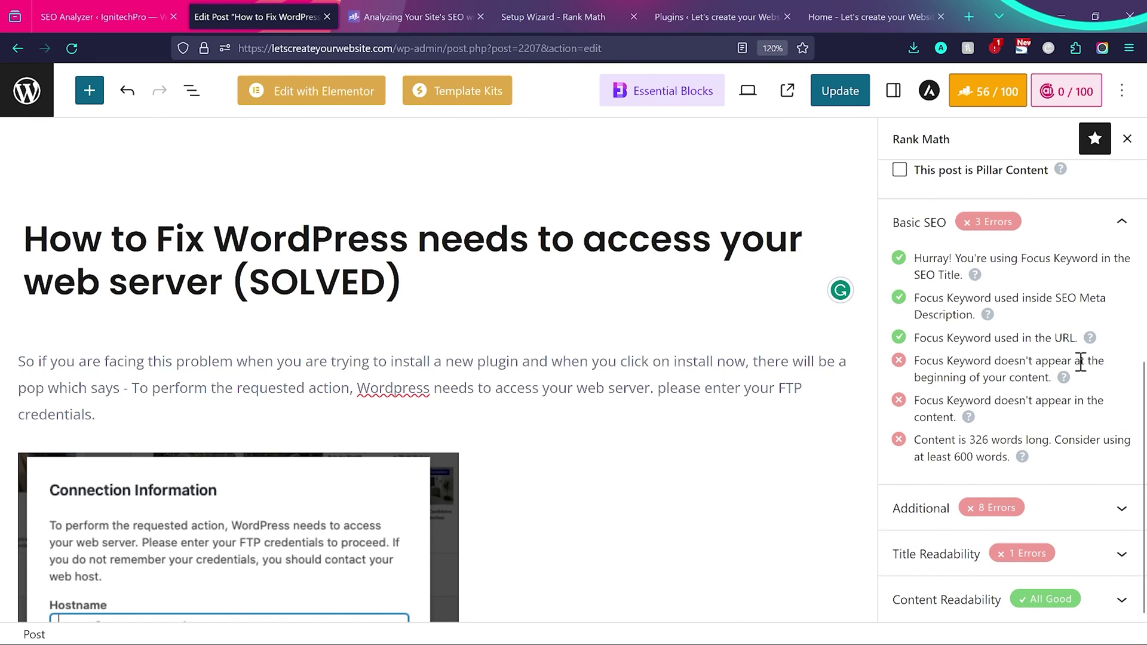
left_click(353, 362)
scroll(353, 363, "down", 1)
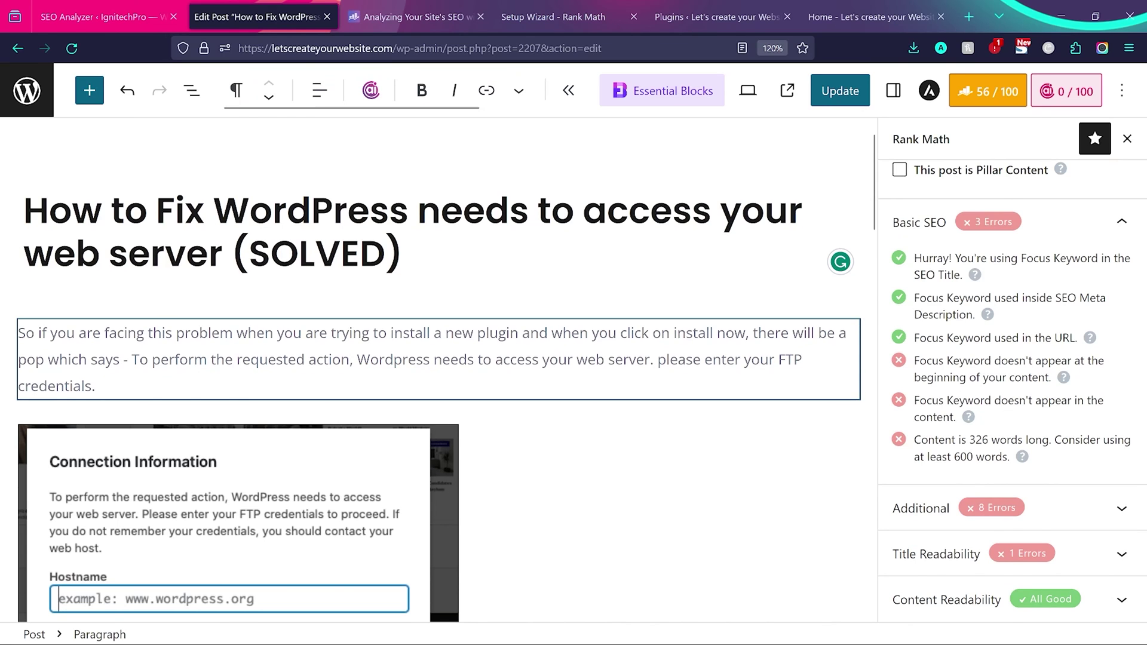
type("learn how to")
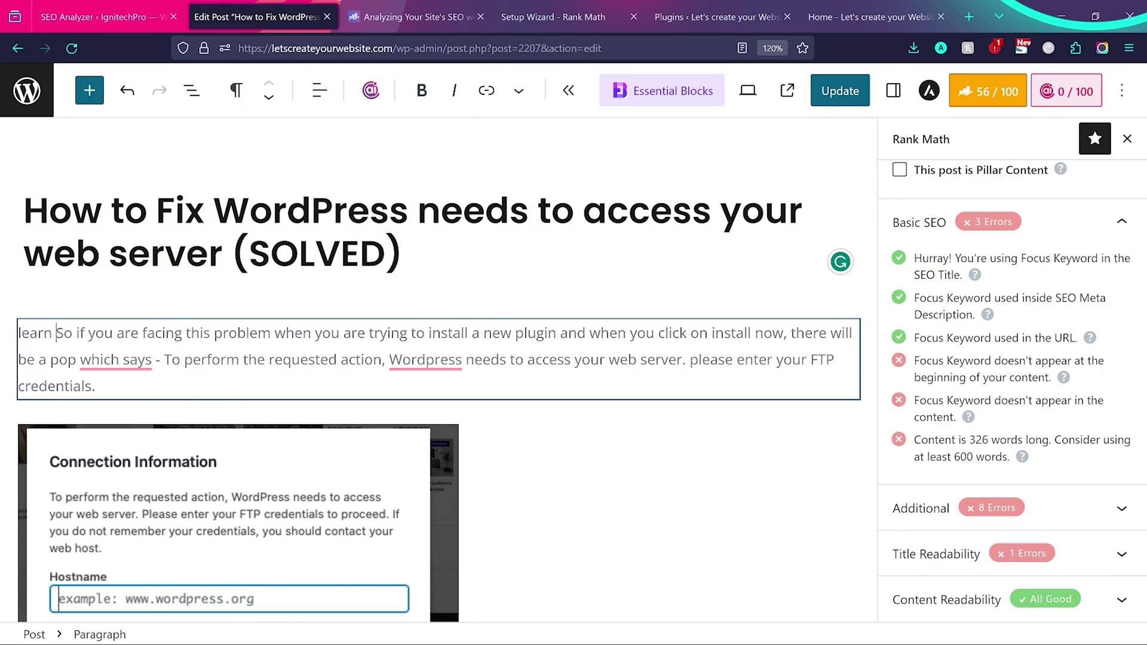
type("Fix WordPress needs to access your web server")
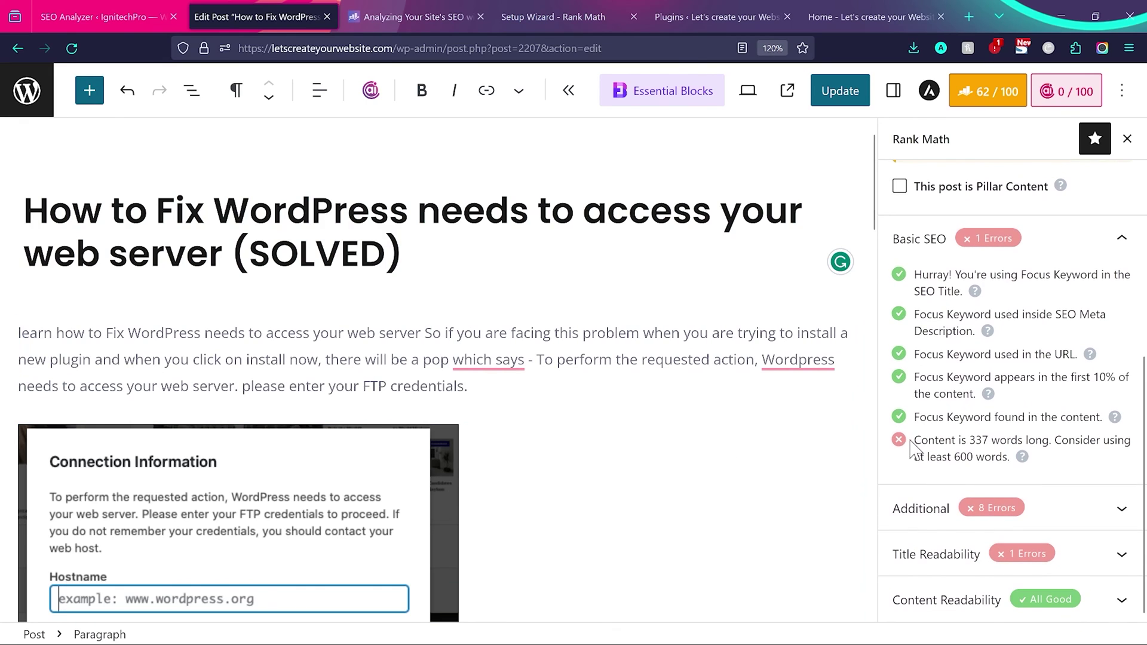
- Review the content-length check and the Additional SEO checks, opening the guide on focus keywords in subheadings and returning to the post
left_click_drag(913, 440, 1042, 440)
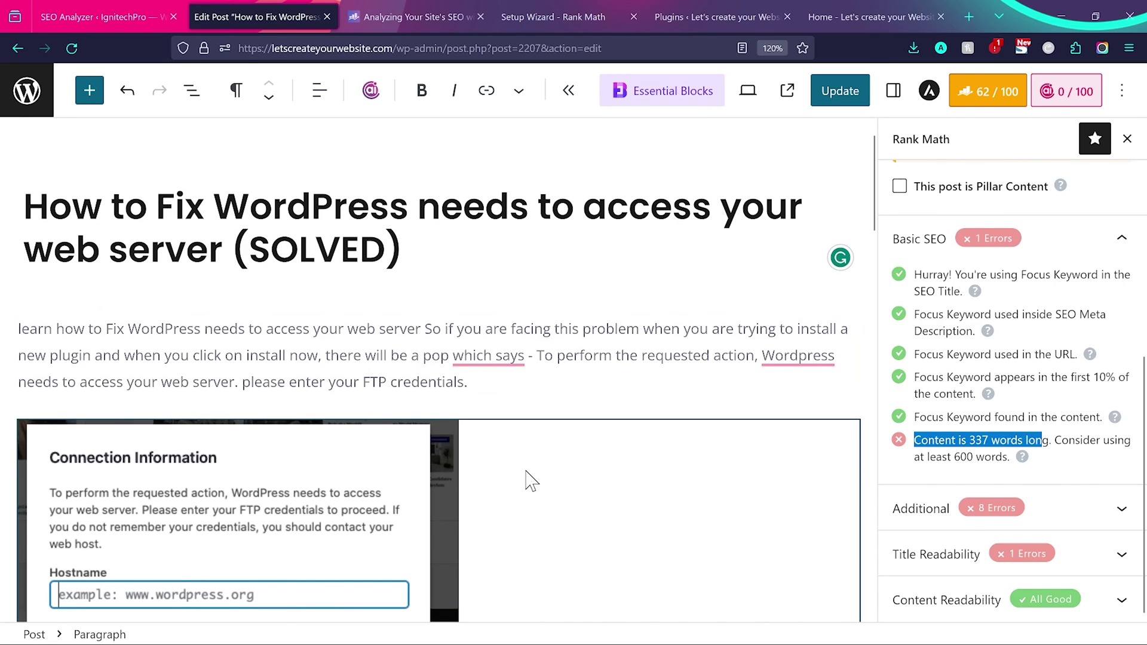
scroll(528, 472, "down", 1)
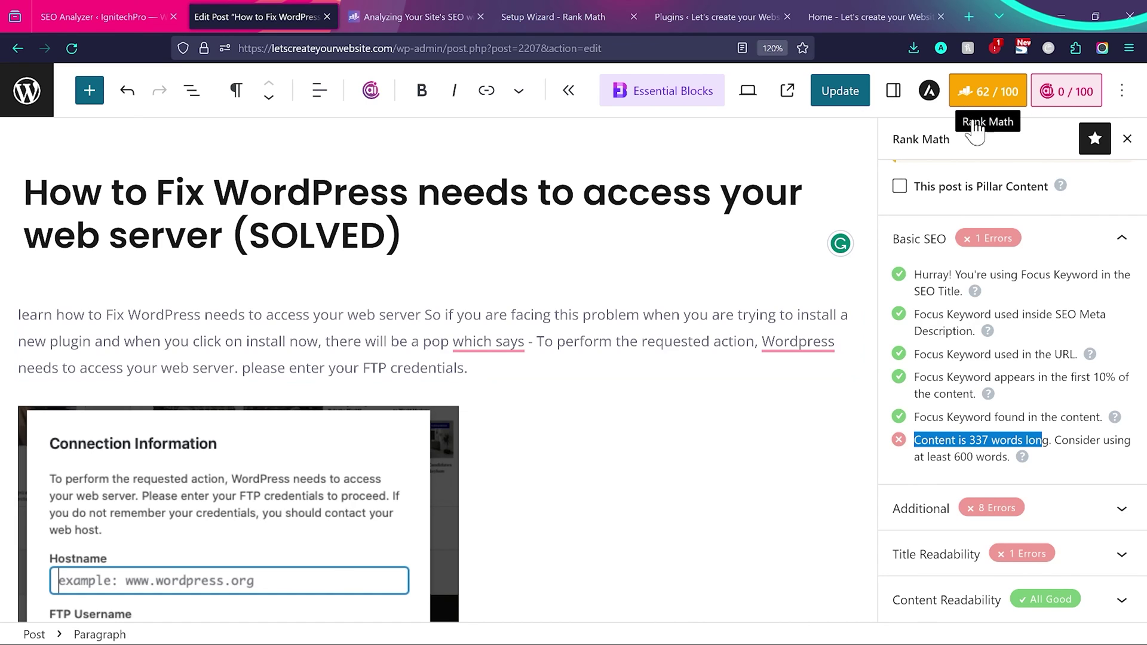
left_click(1108, 509)
scroll(1108, 509, "down", 5)
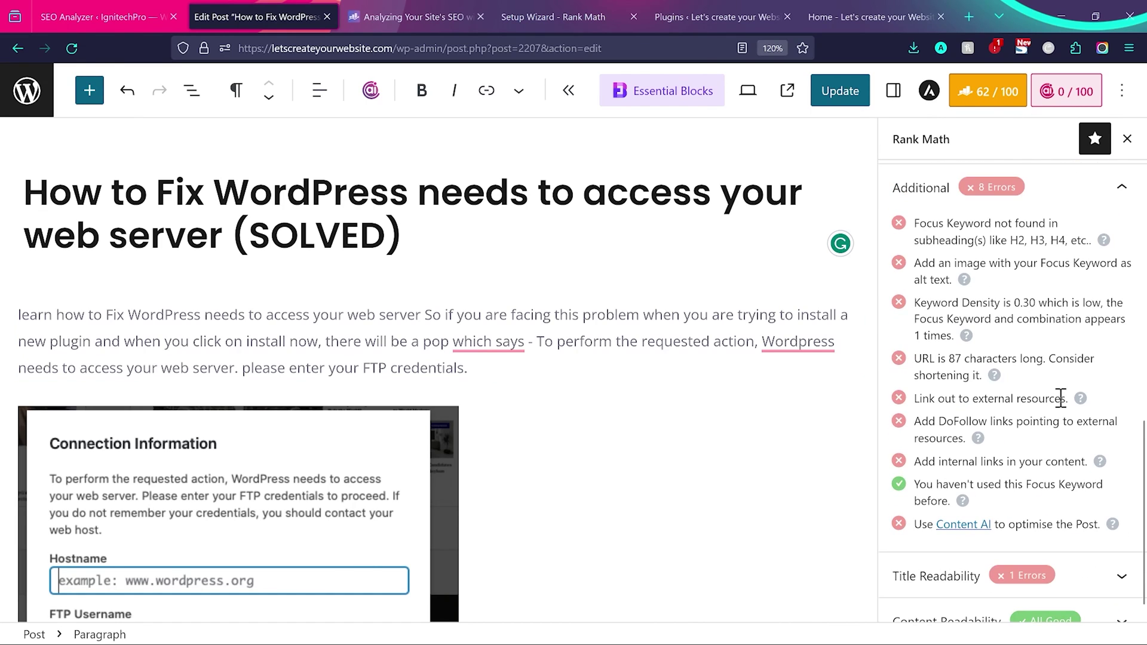
left_click_drag(913, 222, 1047, 234)
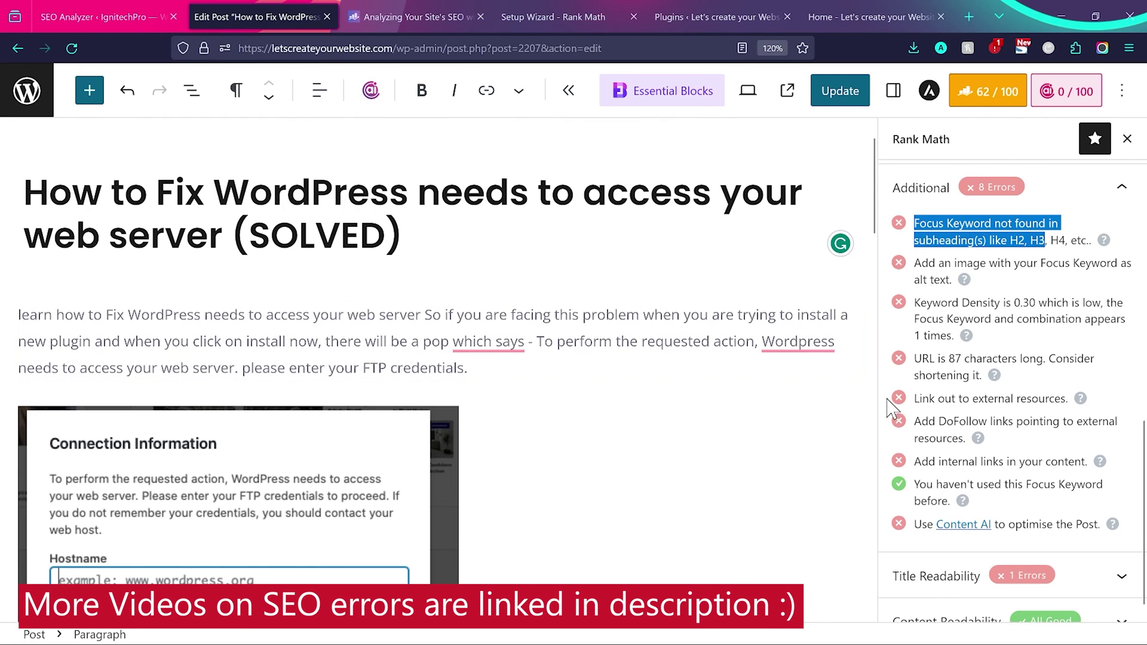
left_click(1104, 241)
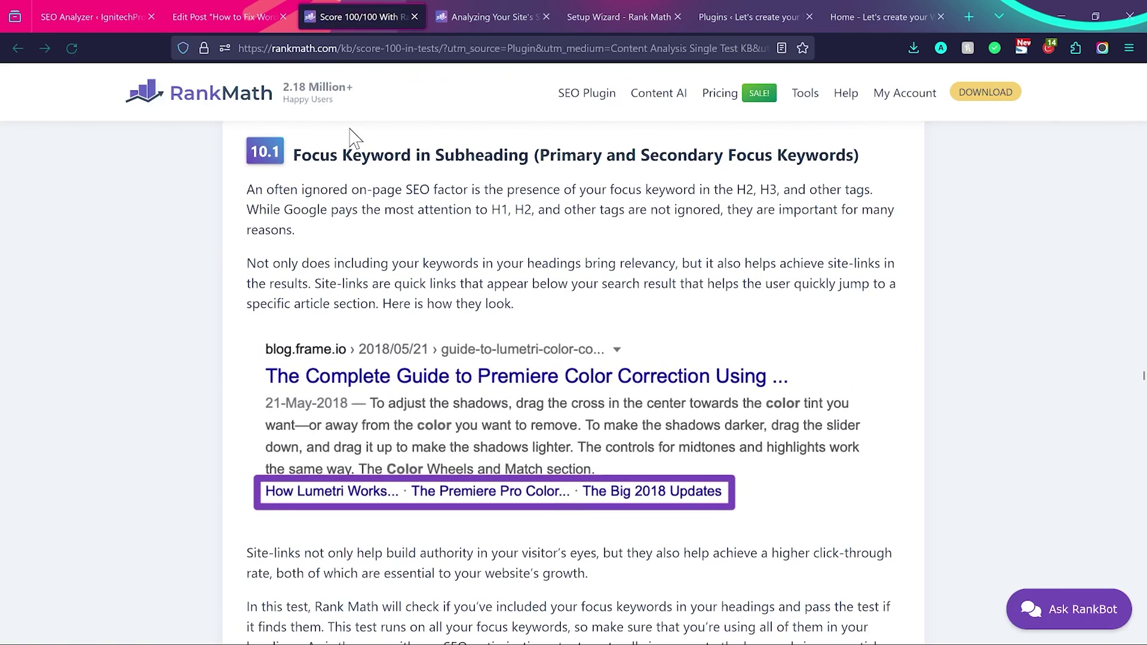
left_click(242, 16)
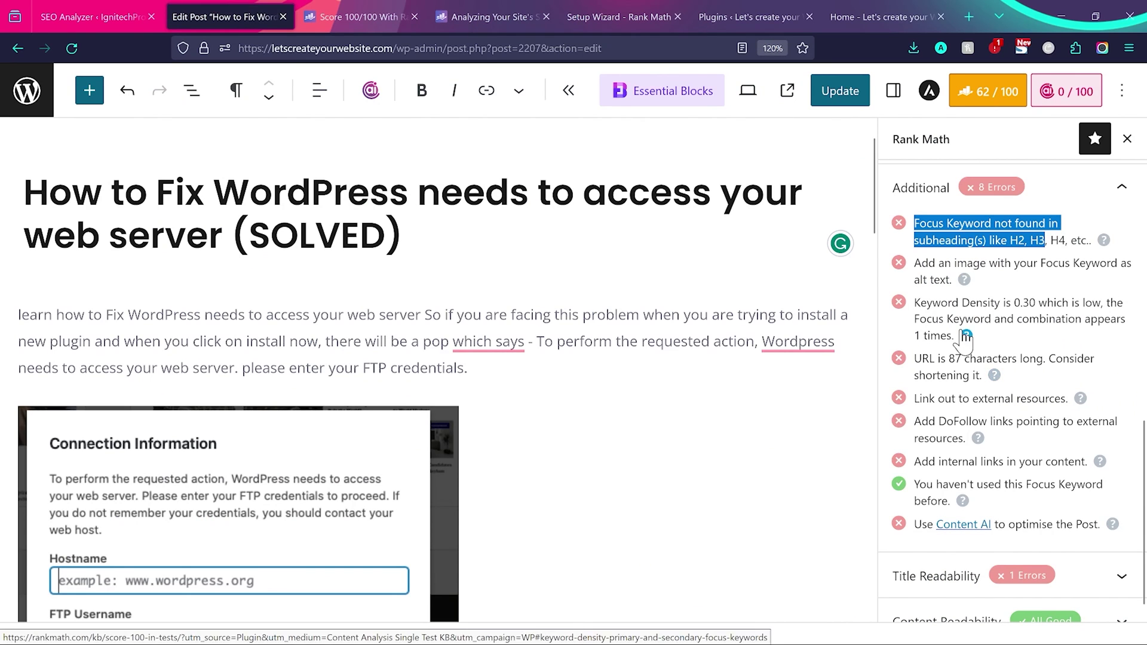
scroll(989, 346, "down", 1)
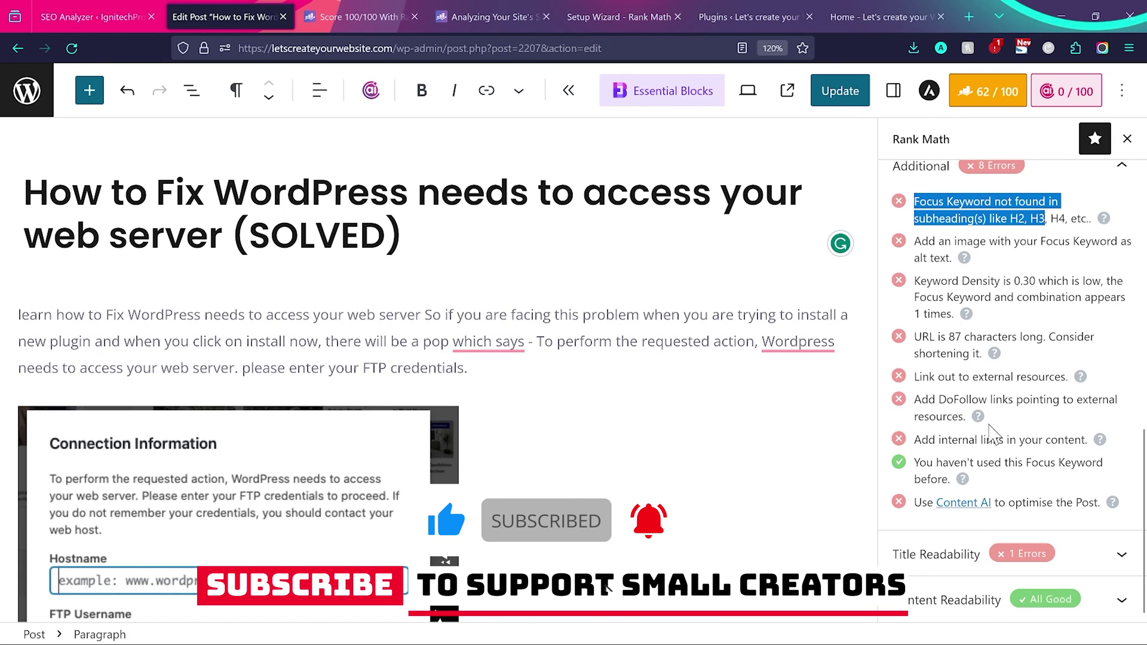
scroll(985, 281, "up", 10)
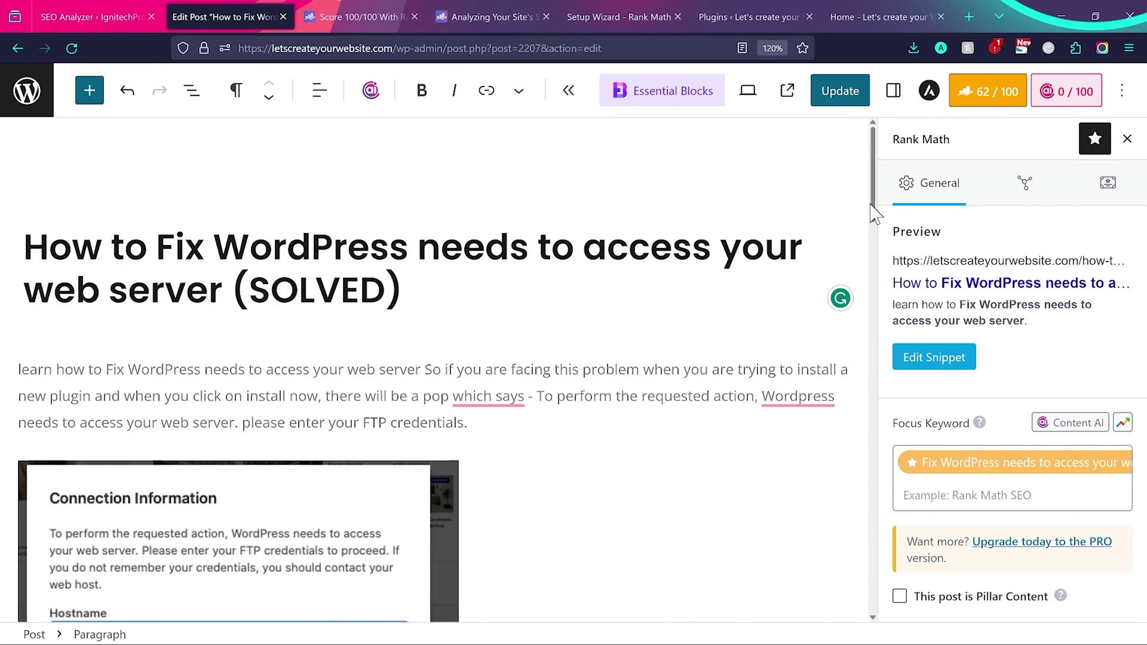